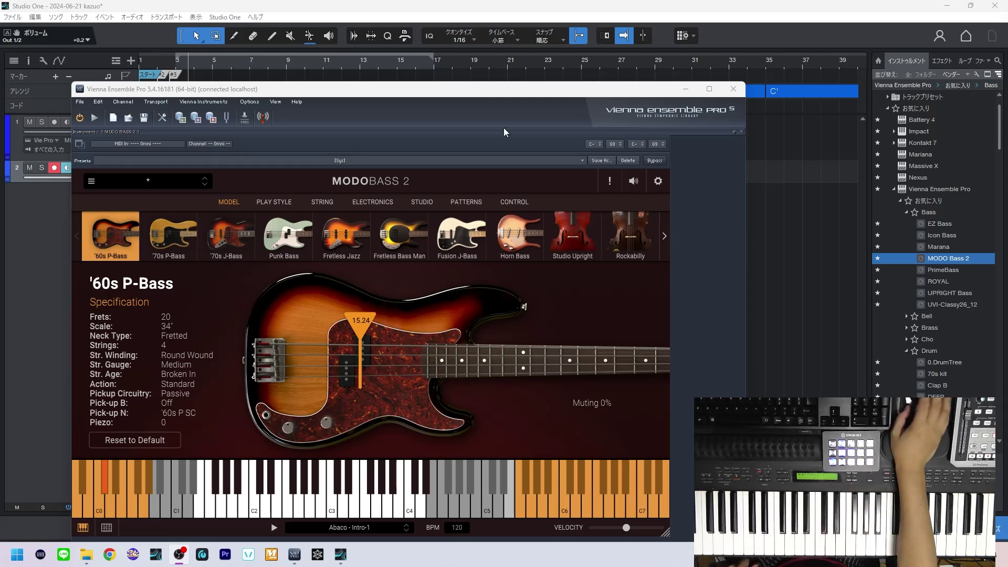
- Look through the preset categories of MODO Bass 2, from Double Bass to Default, without loading a preset
left_click_drag(498, 94, 580, 79)
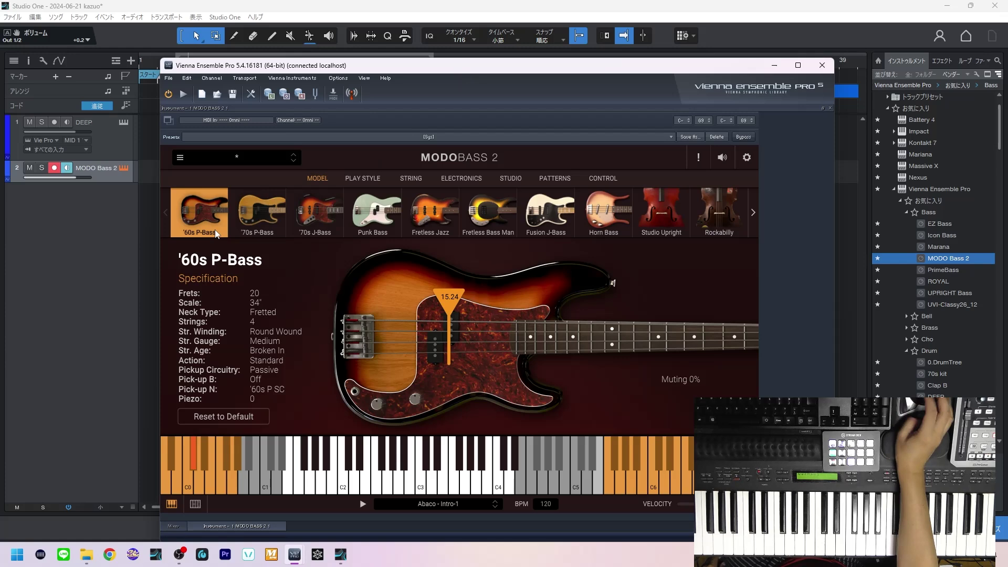
left_click(241, 159)
mouse_move(239, 190)
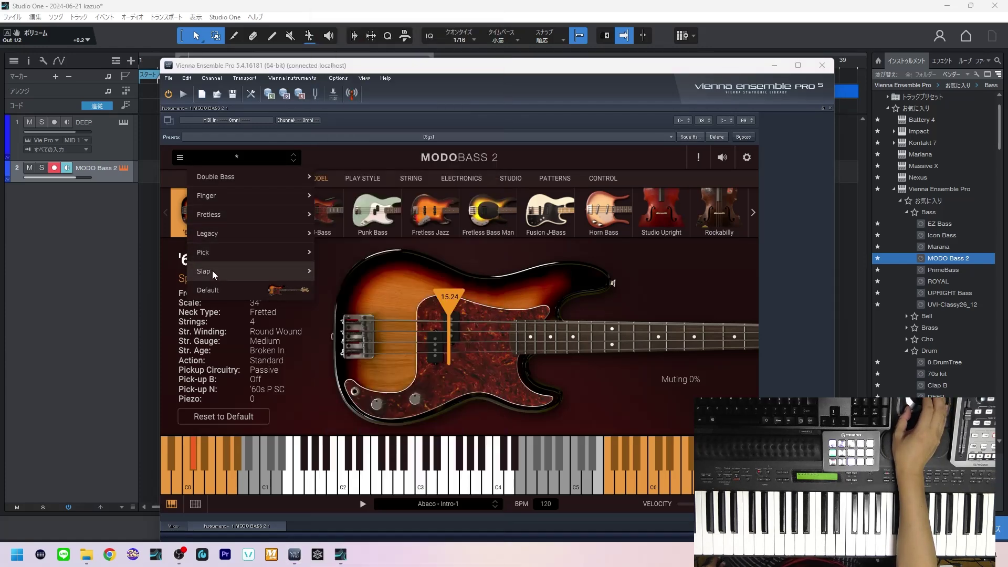
mouse_move(212, 270)
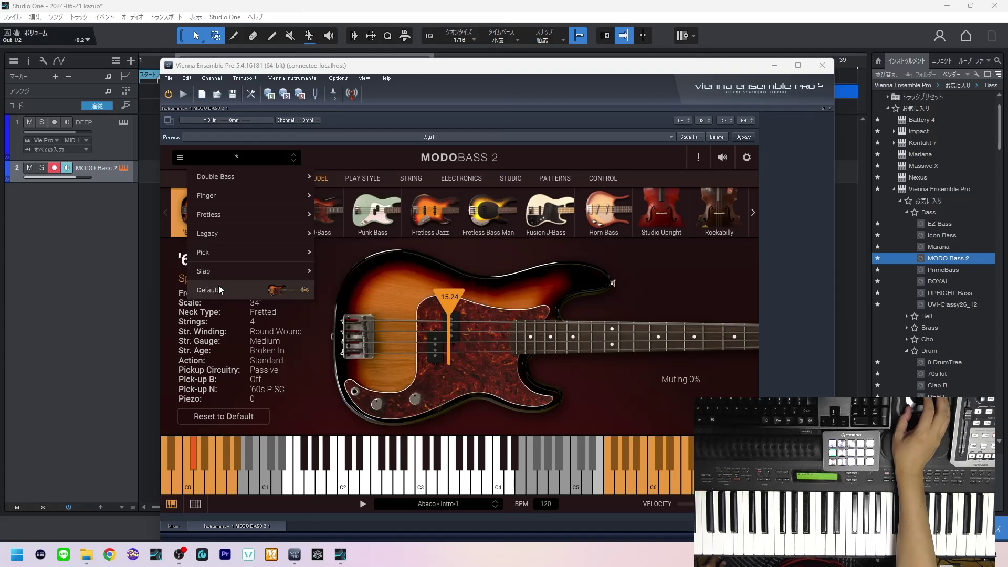
mouse_move(224, 229)
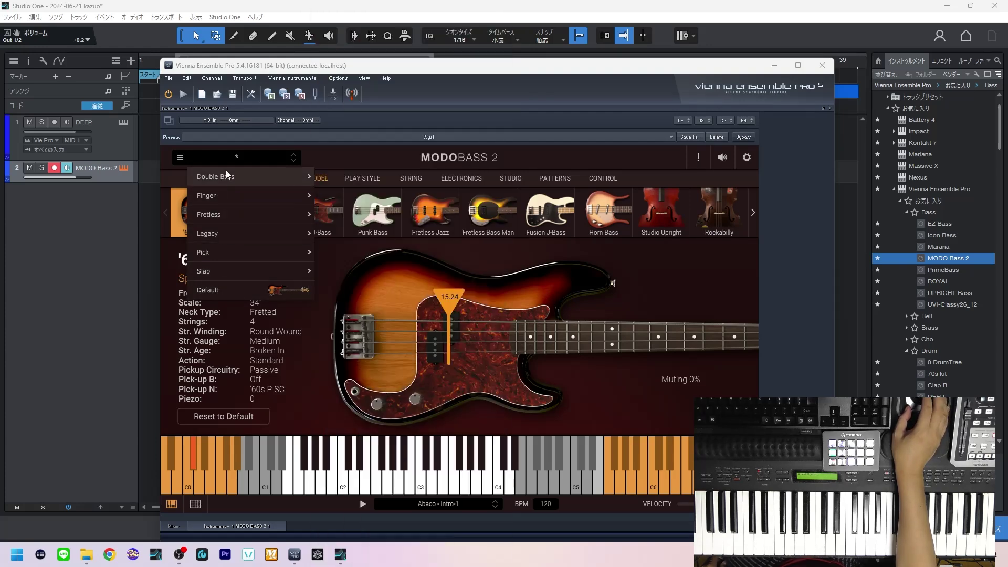
left_click(341, 157)
- Choose the Studio Upright model and load the Double Bass pizzicato preset "DB Bakery - Upright"
left_click(661, 219)
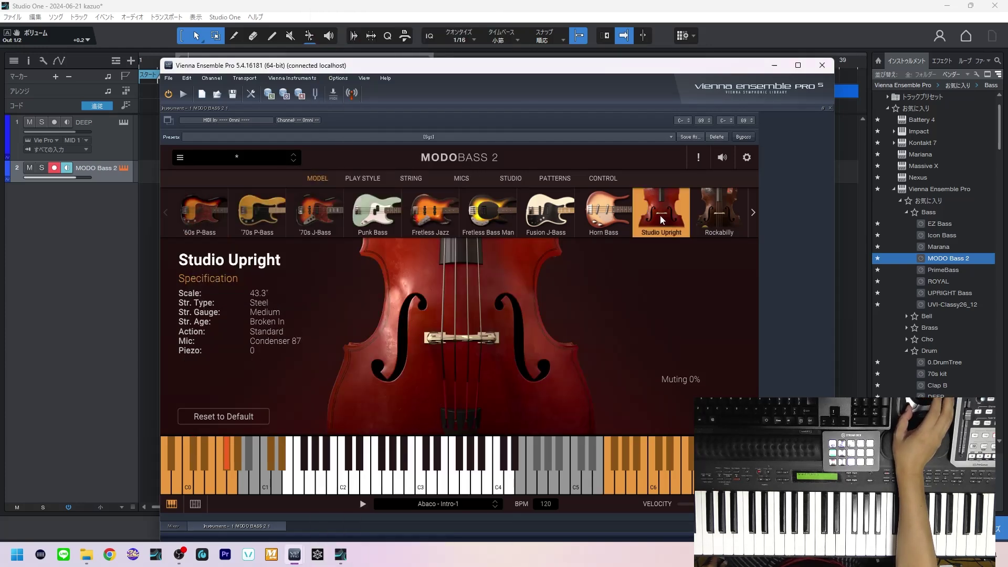
left_click(275, 159)
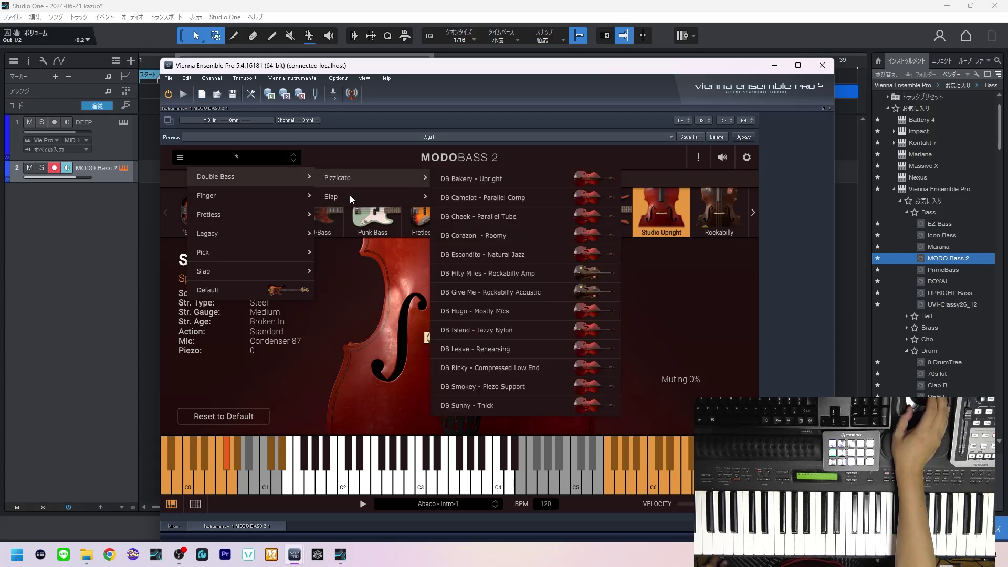
left_click(514, 181)
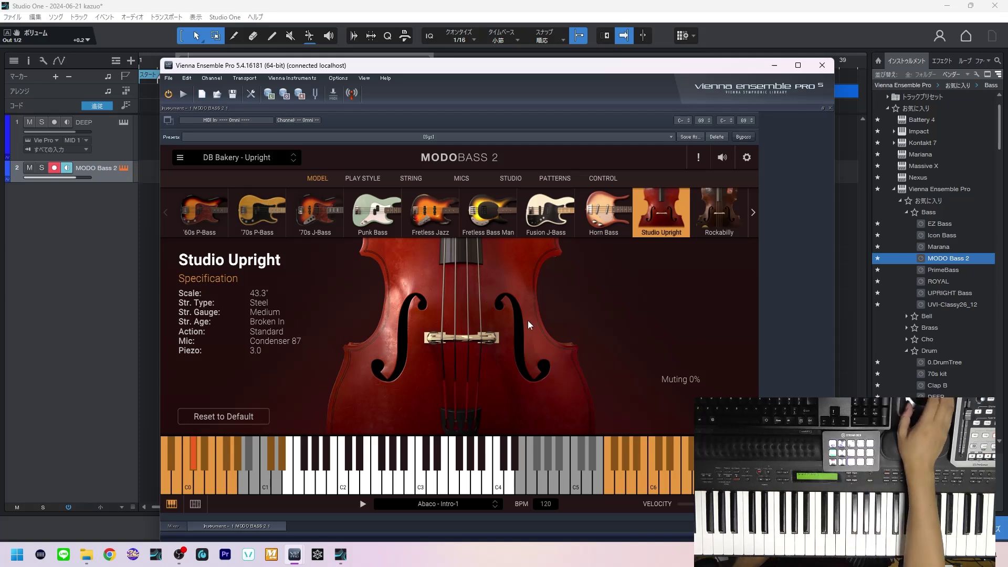
- Switch to the '60s P-Bass model, check the further models, and load the Finger preset "Allright - Jazz"
left_click(205, 227)
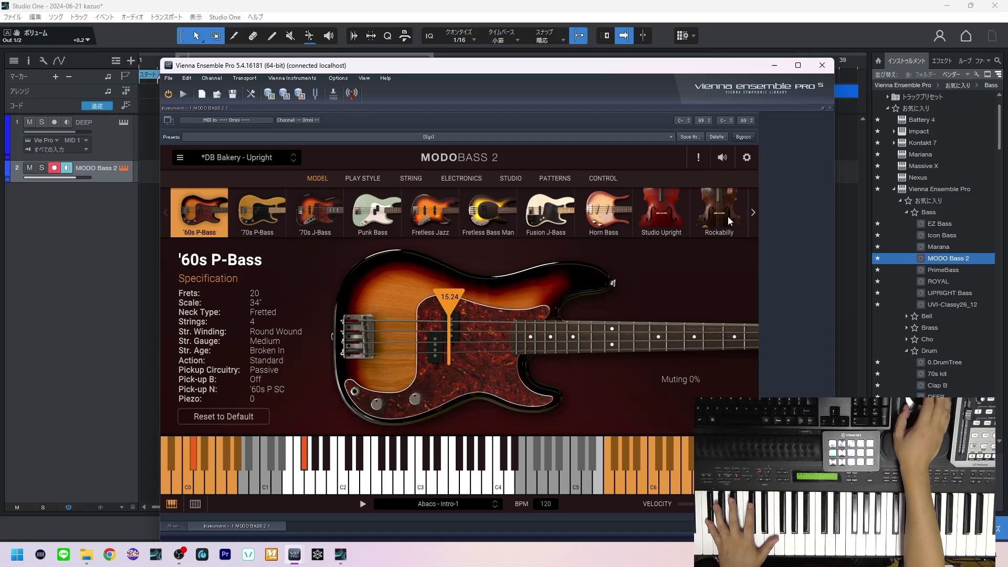
left_click(753, 213)
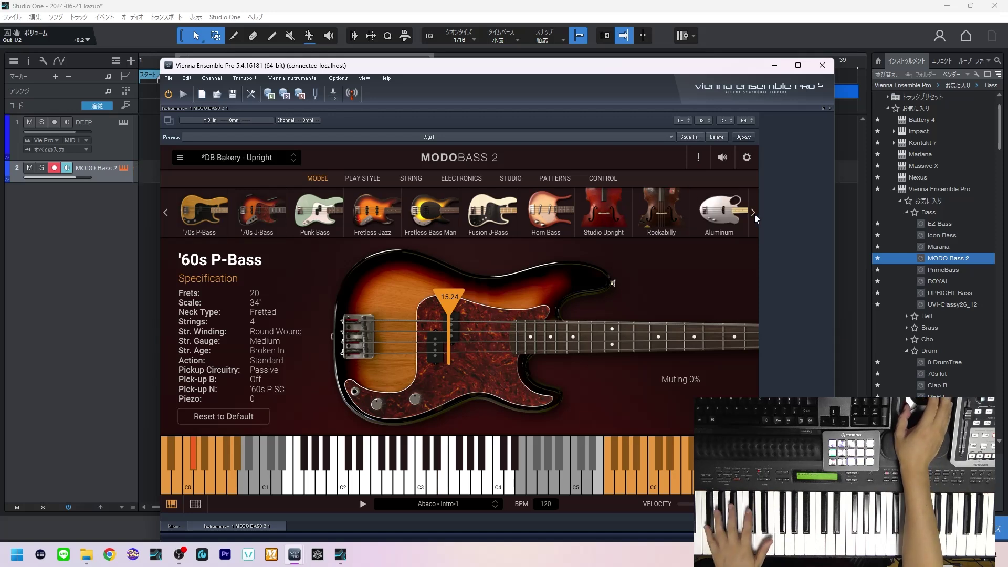
left_click(216, 160)
mouse_move(224, 176)
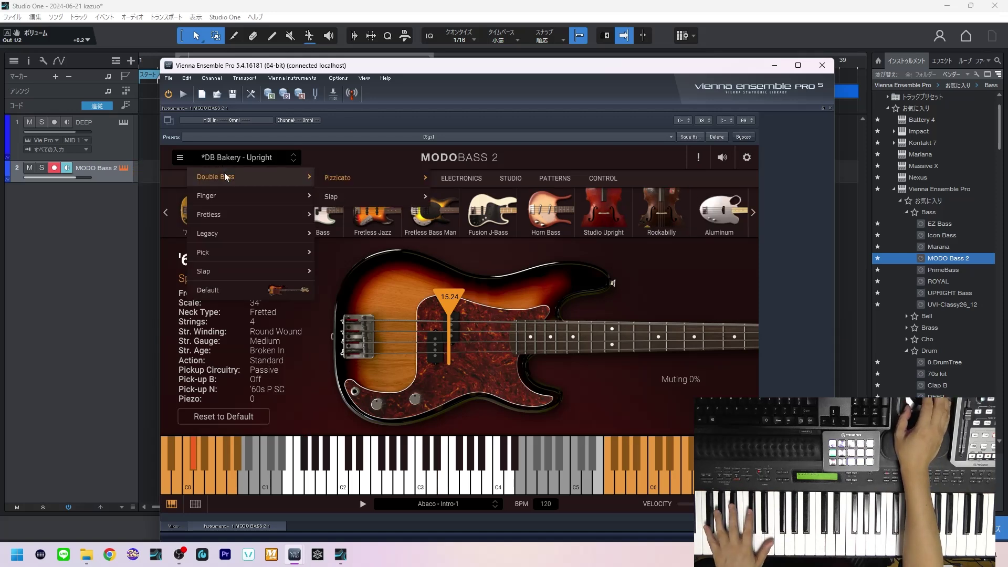
mouse_move(232, 202)
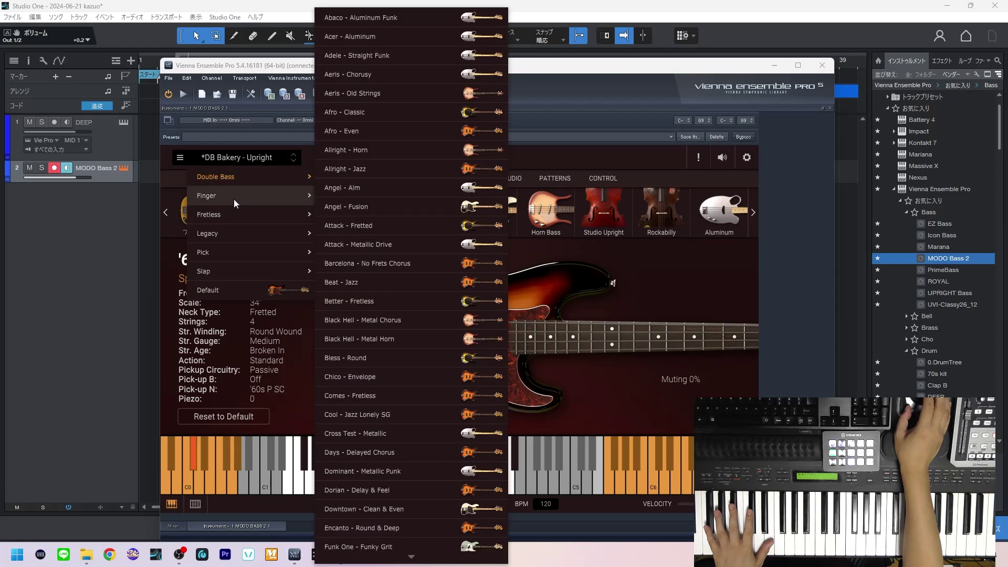
left_click(421, 168)
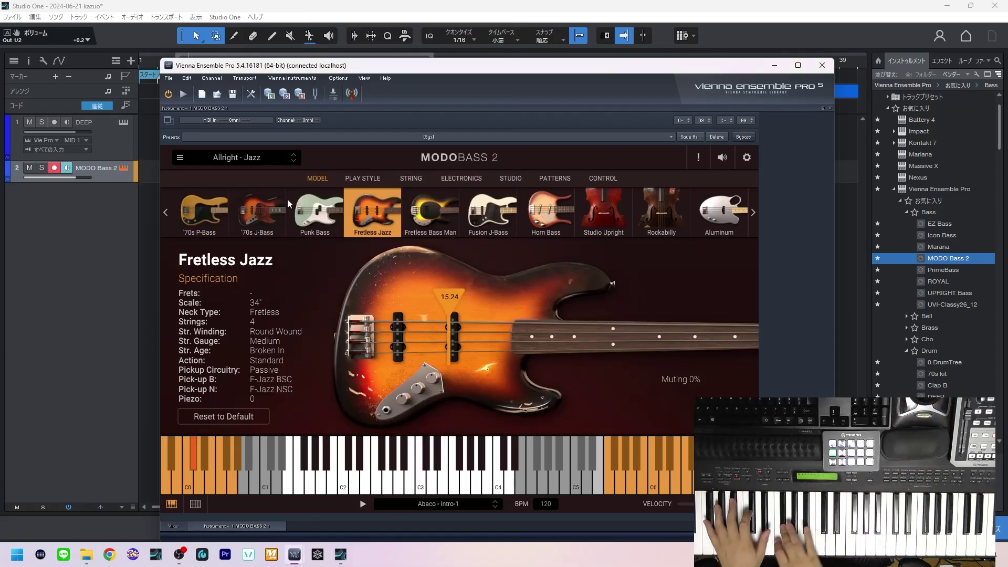
- Set the bass model back to '60s P-Bass and close the instrument's windows
left_click(166, 212)
left_click(192, 216)
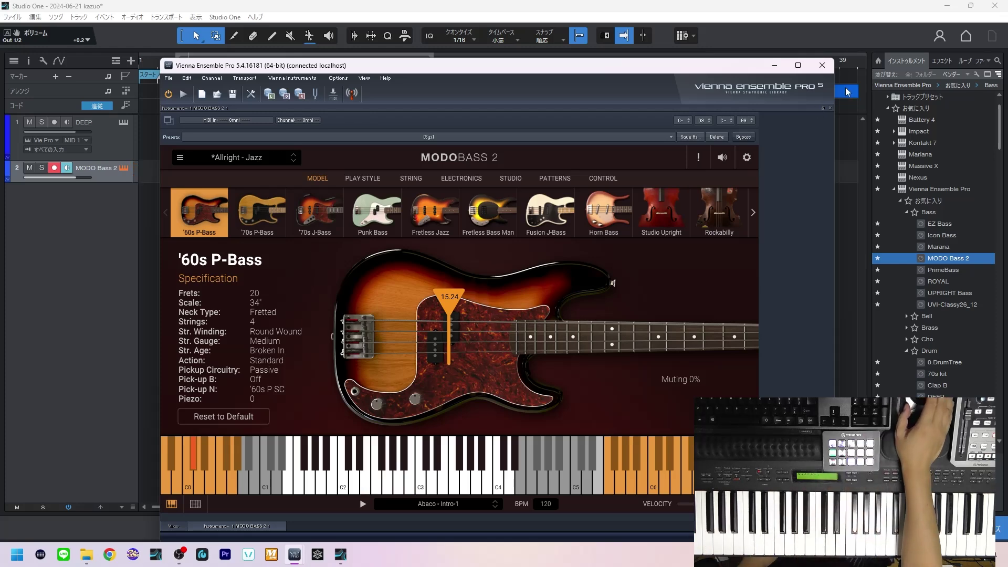
left_click(822, 65)
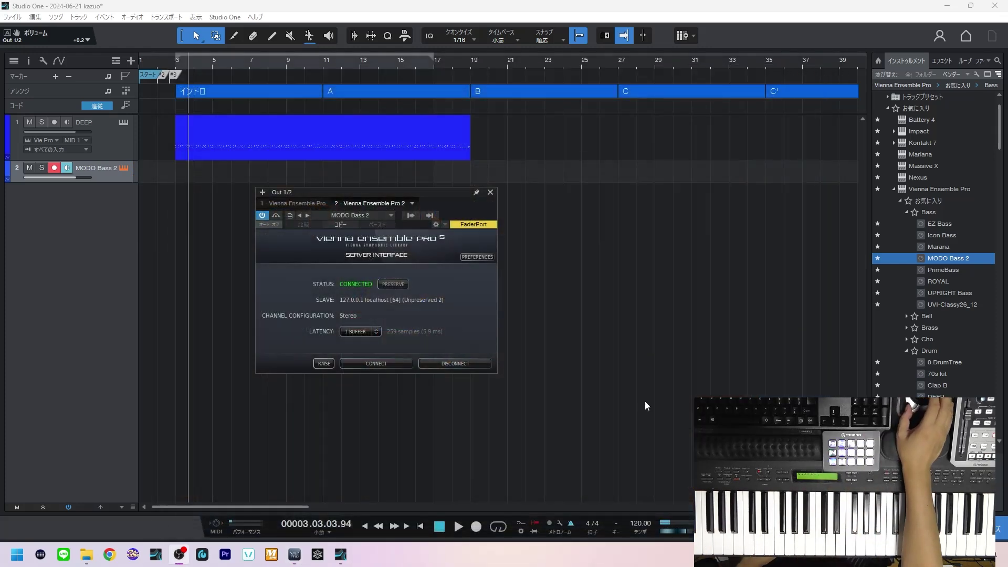
left_click(490, 193)
- Set the song tempo to 105
key("z")
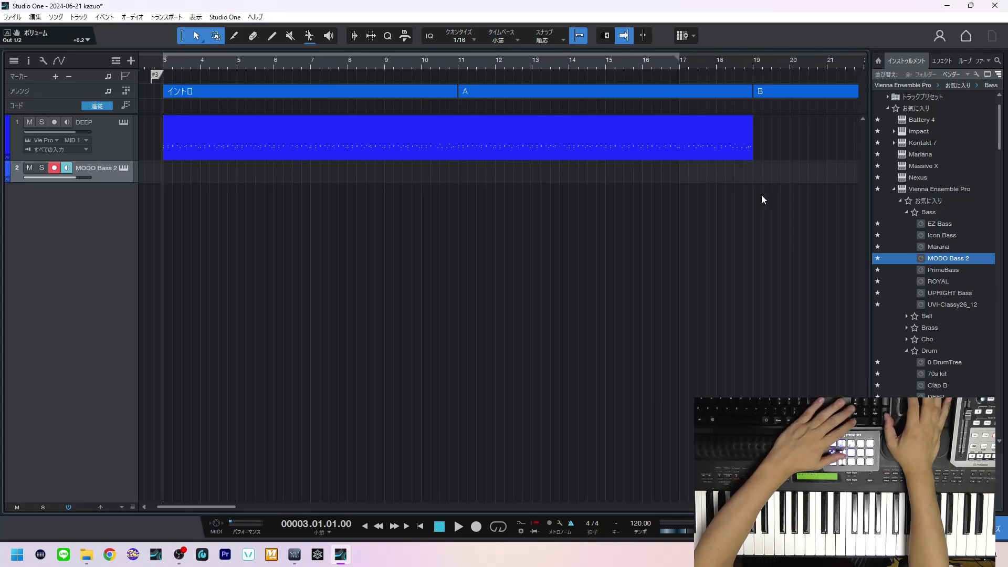
key("space")
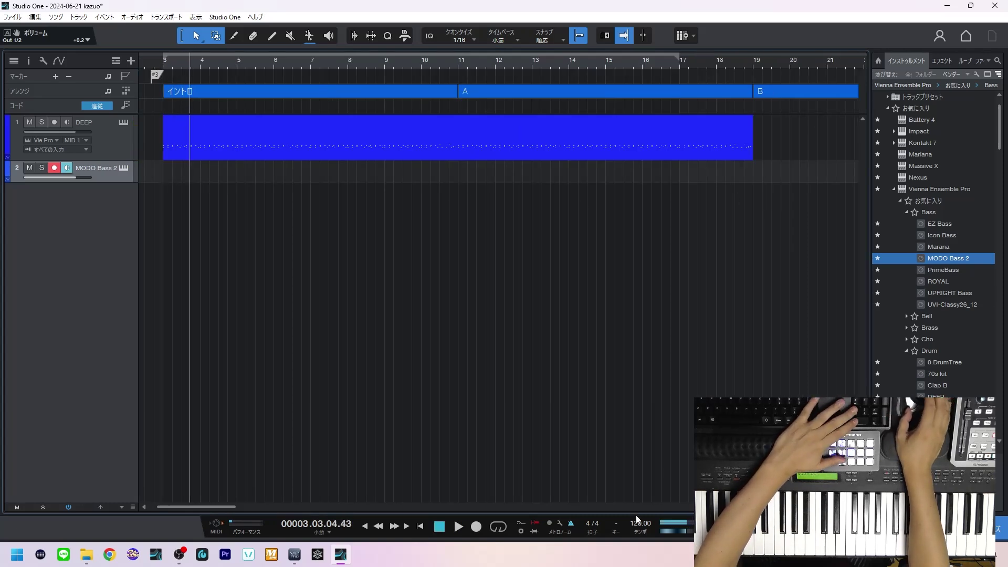
left_click(637, 519)
type("105")
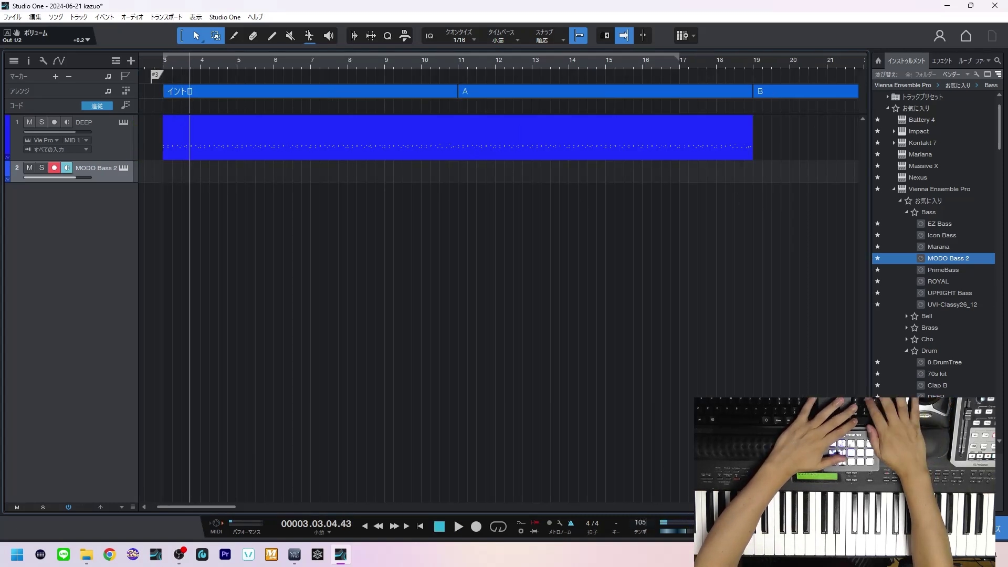
key("Return")
- Play the song with the DEEP drum part to rehearse the bass line, stopping at the start of the intro
key("space")
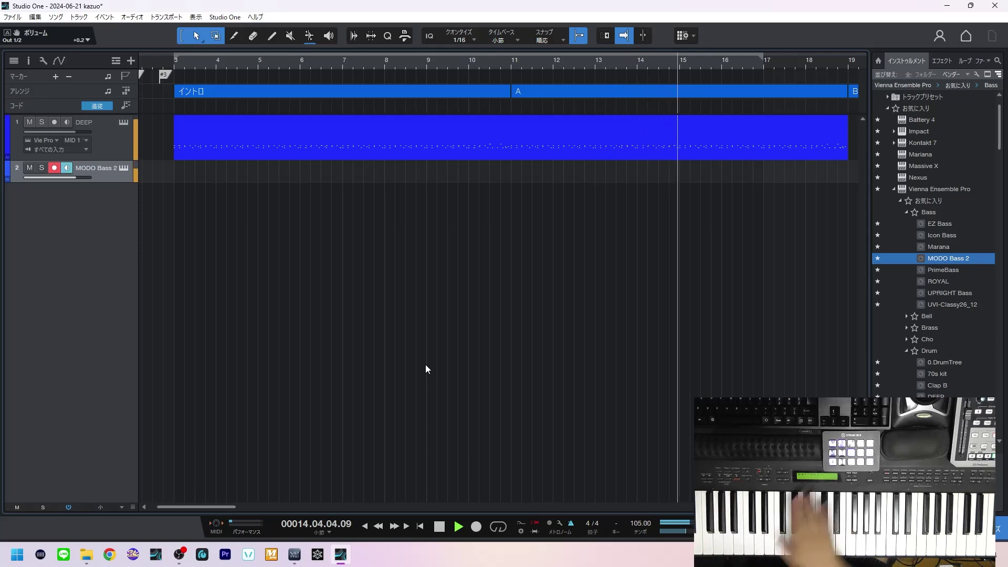
key("Home")
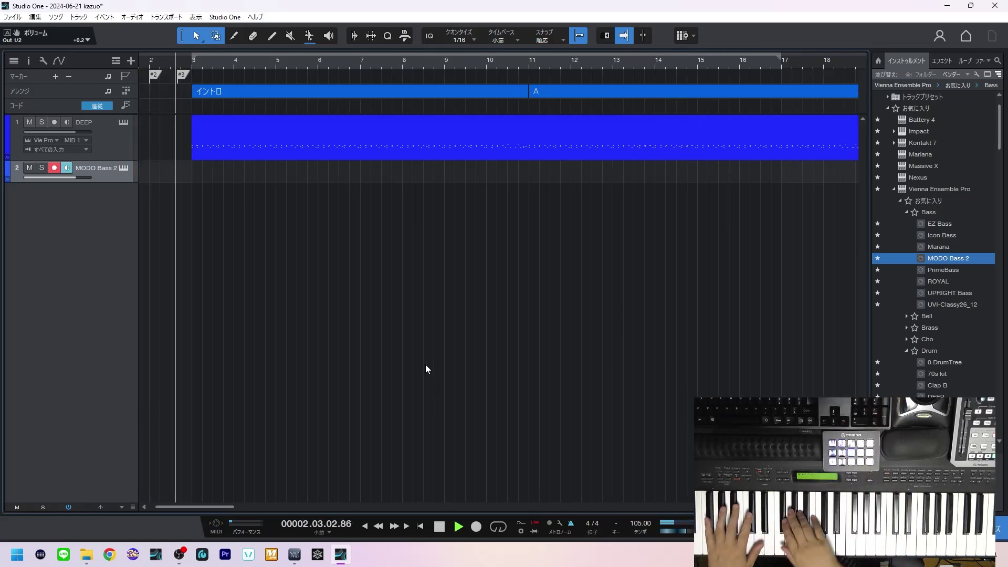
key("space")
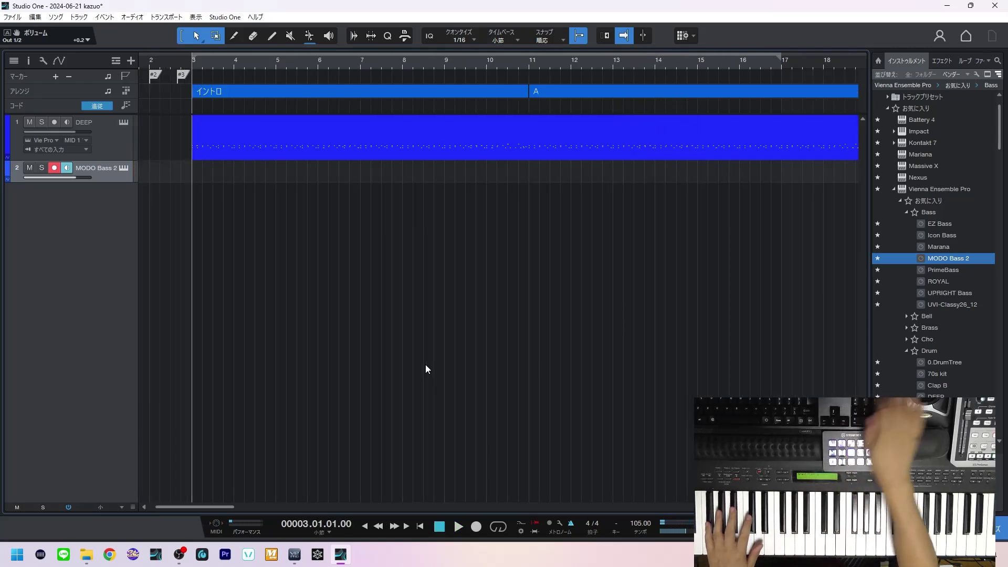
- Record the MODO Bass 2 part over the intro, bars 3 to 11, with input quantize turned on, and play it back
left_click(430, 37)
key("space")
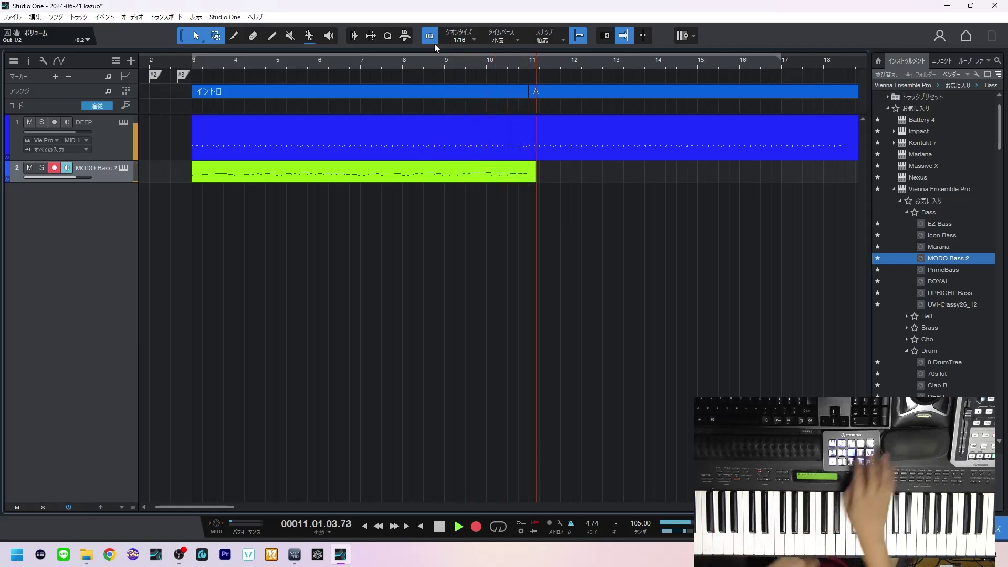
key("space")
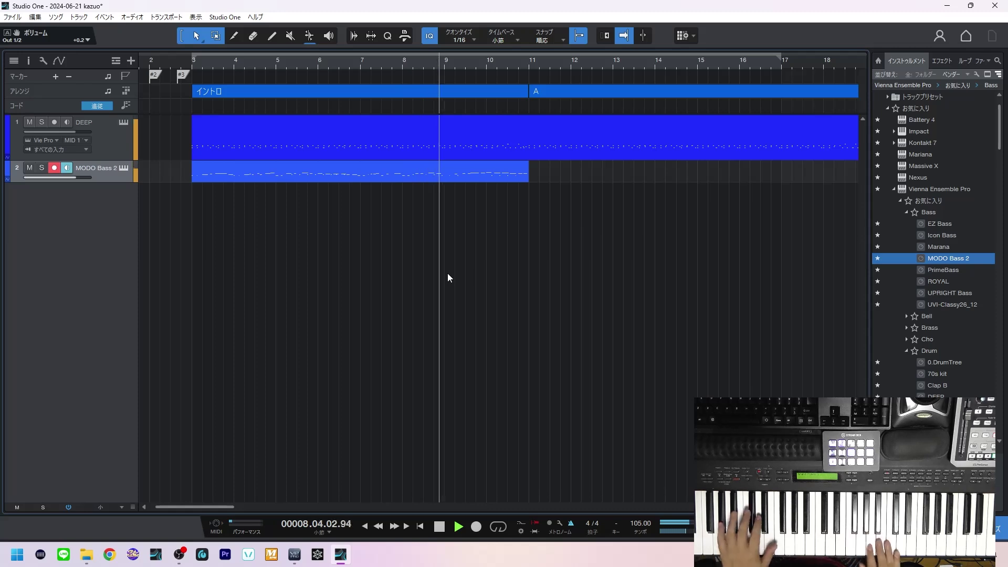
key("space")
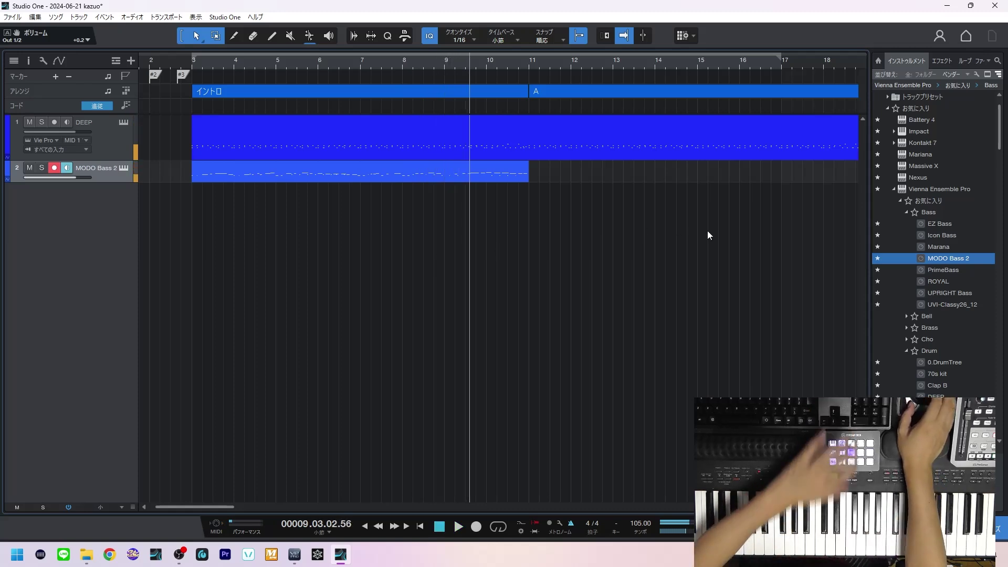
- Add a track with the Mark79 instrument from the EPiano favorites and bring up its instrument window
double_click(925, 214)
double_click(930, 270)
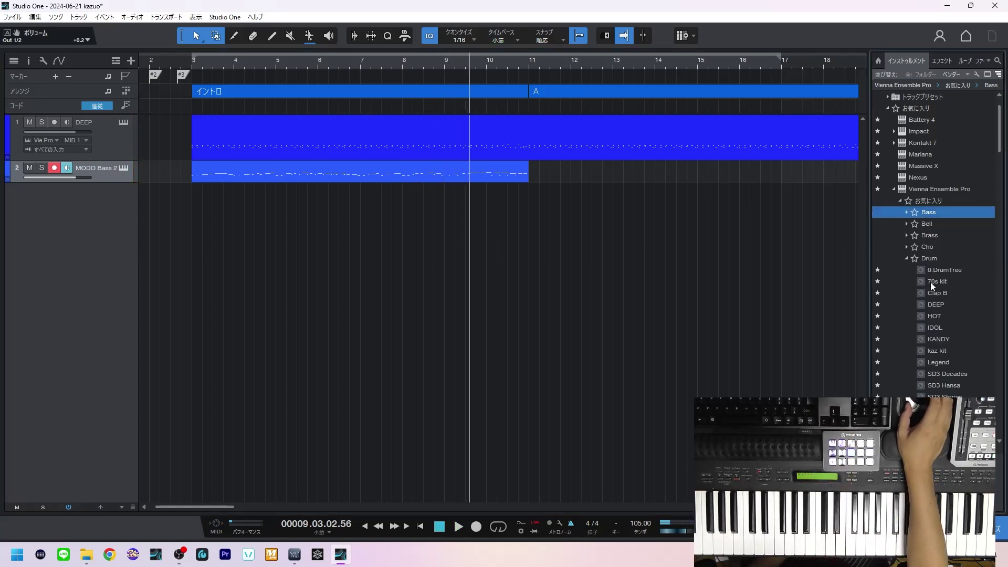
left_click_drag(938, 328, 645, 326)
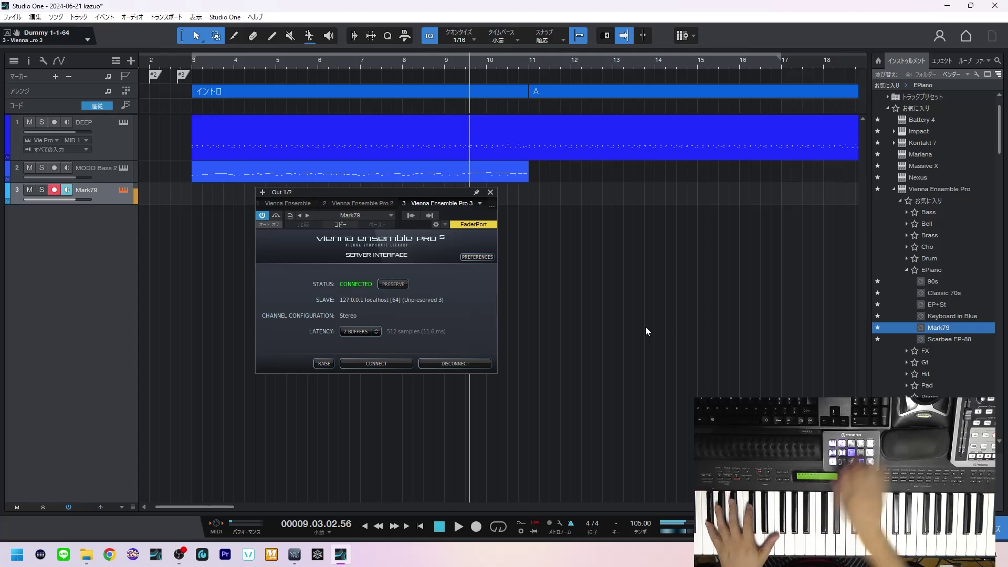
left_click(326, 364)
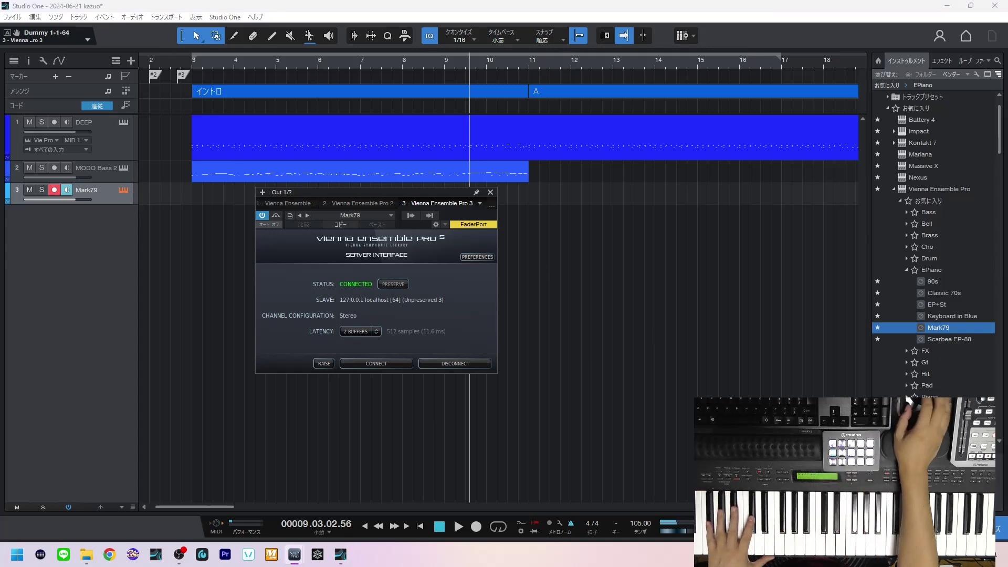
left_click_drag(973, 65, 418, 70)
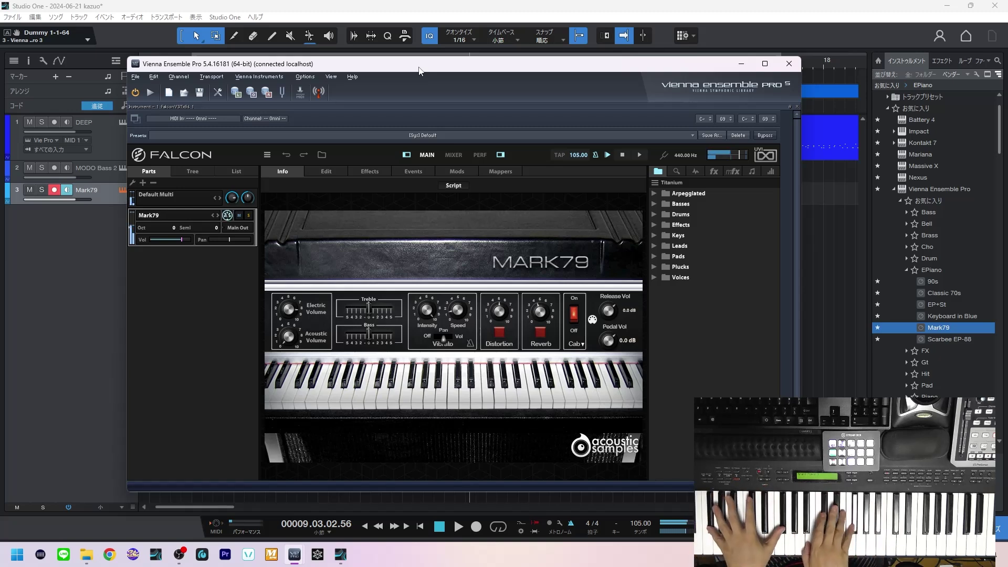
- Record the Mark79 electric piano part over the intro, bars 3 to 11, and close the instrument's windows
left_click(788, 64)
key("space")
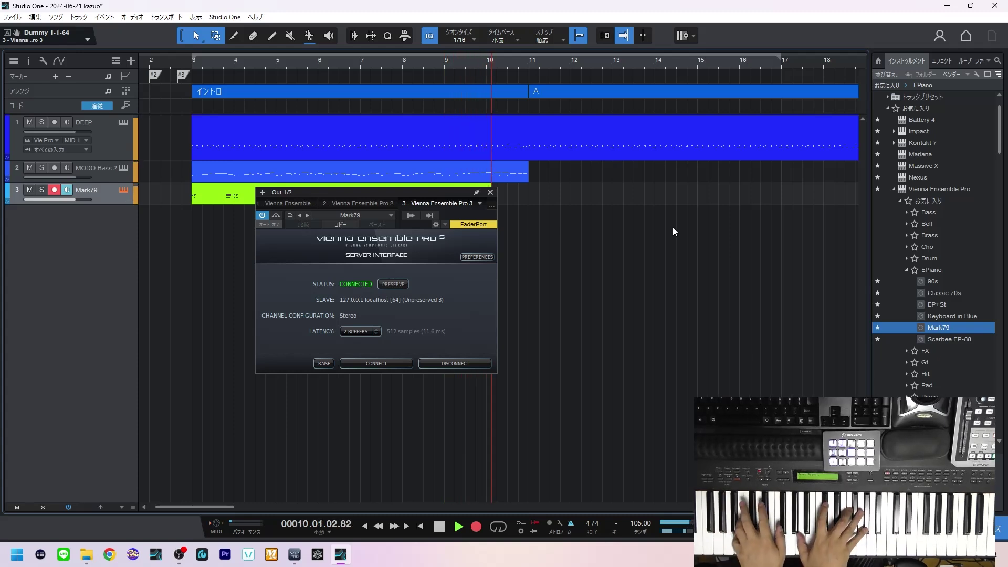
key("KP_Multiply")
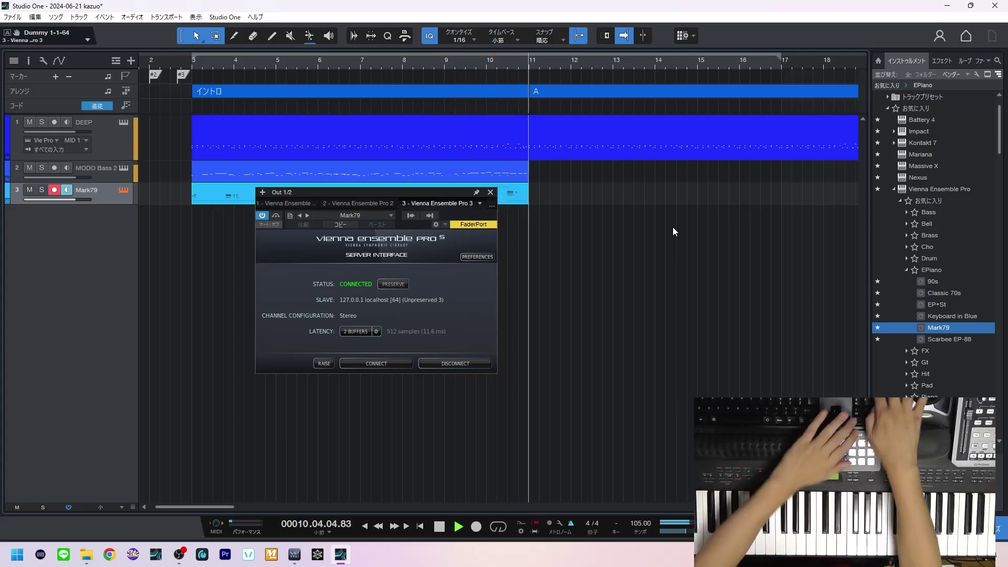
left_click(491, 192)
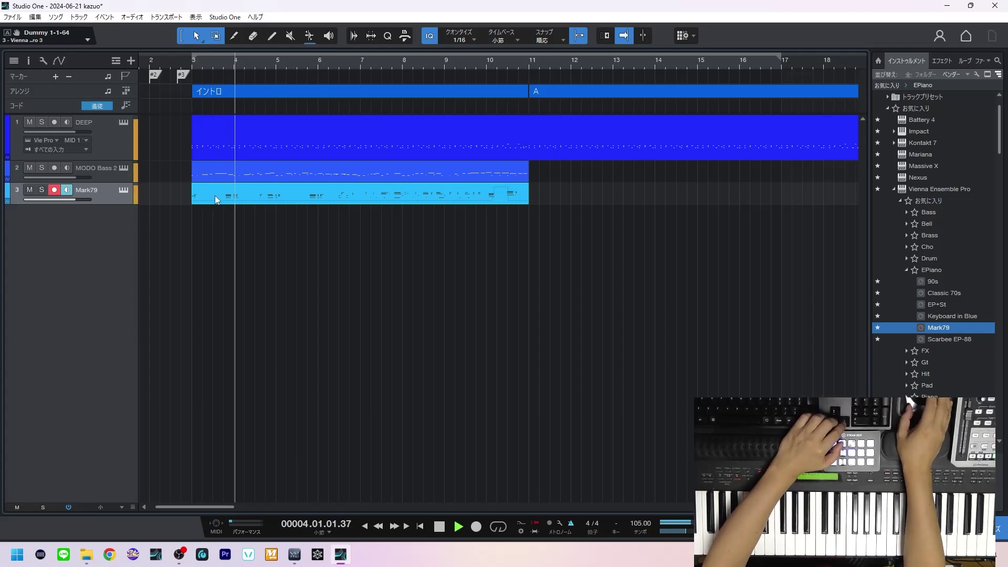
- In the mixer, lower the MODO Bass 2 channel to -1.4 dB and the Mark79 channel to -3.9 dB
key("F3")
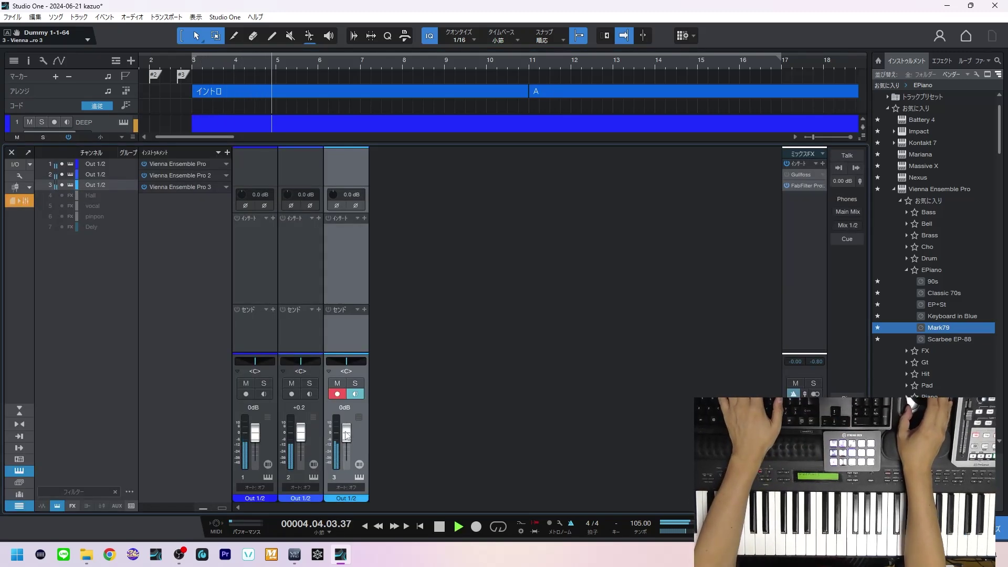
left_click_drag(304, 438, 304, 440)
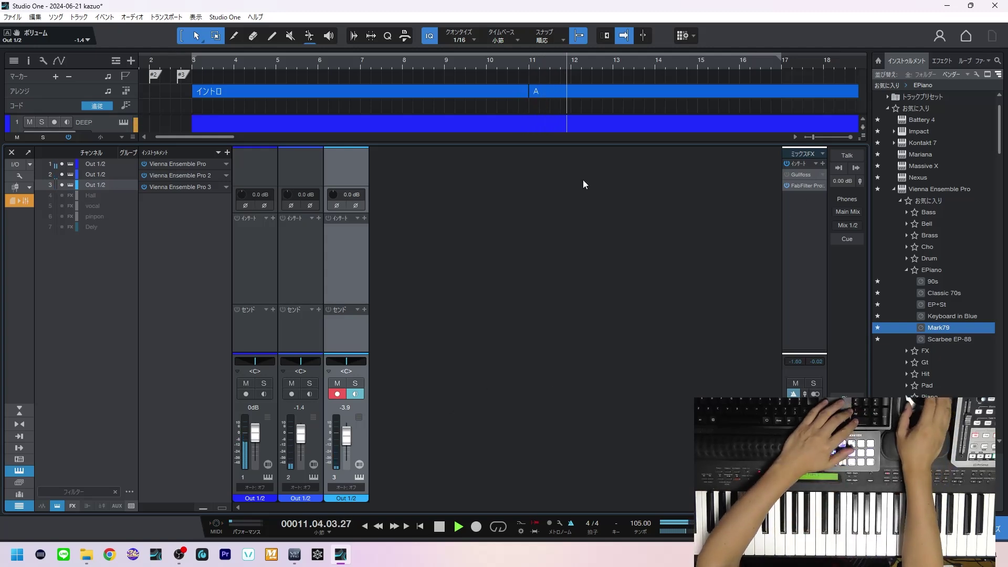
key("F3")
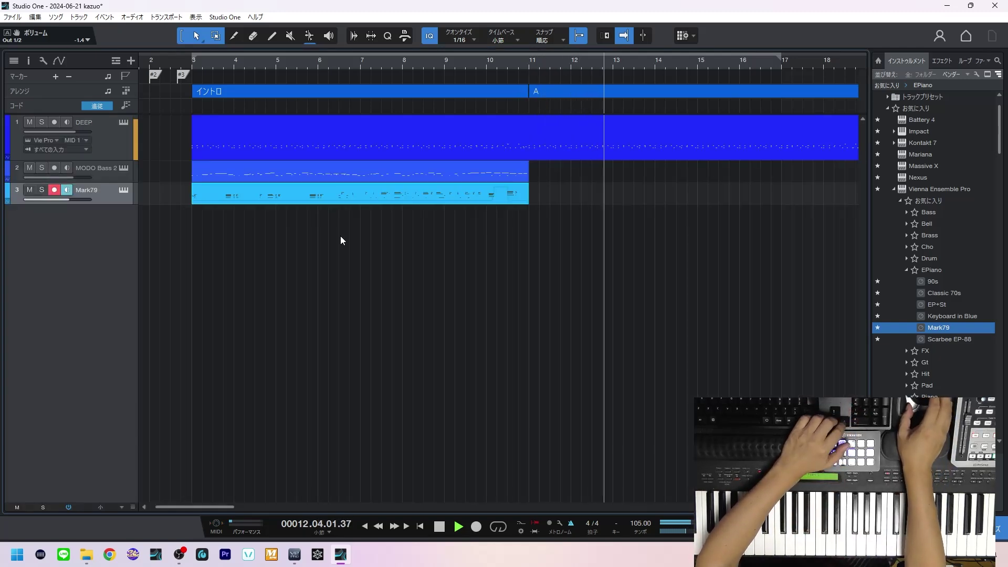
- Make MODO Bass 2 the active record track to play along with section A, and stop playback
left_click(91, 168)
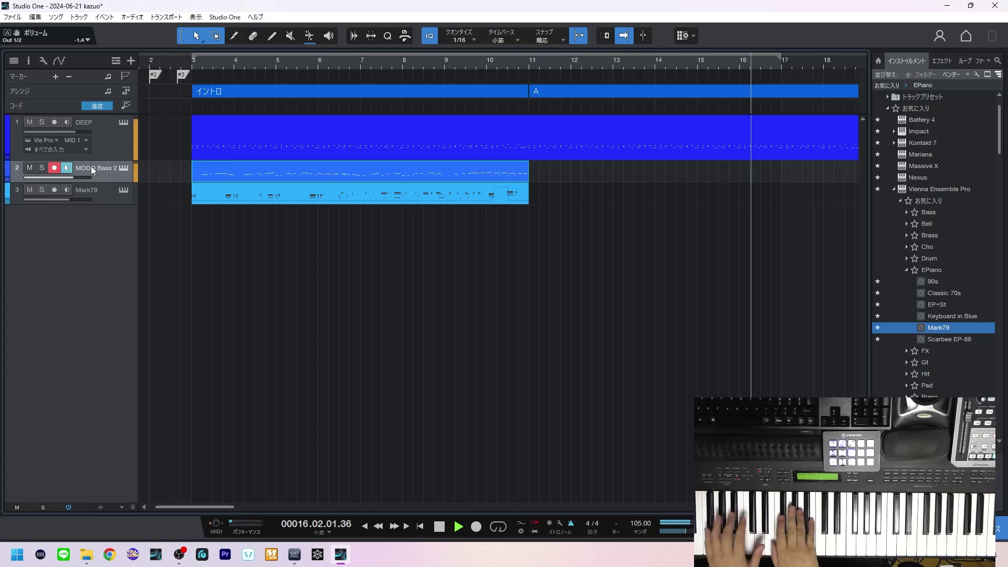
key("space")
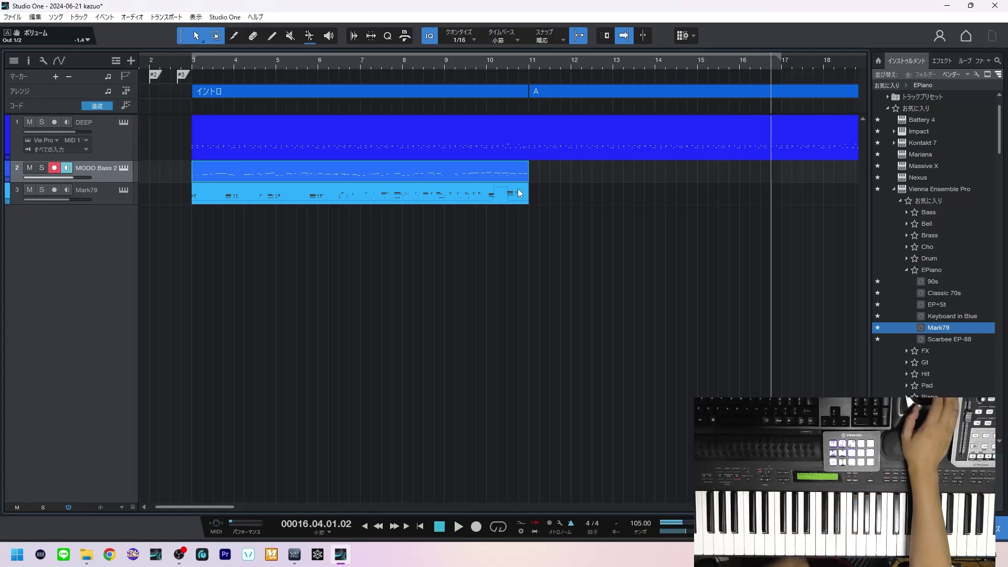
- Replace the MODO Bass 2 intro clip with a new take recorded over bars 3 to 11 and play it back
key("Home")
key("space")
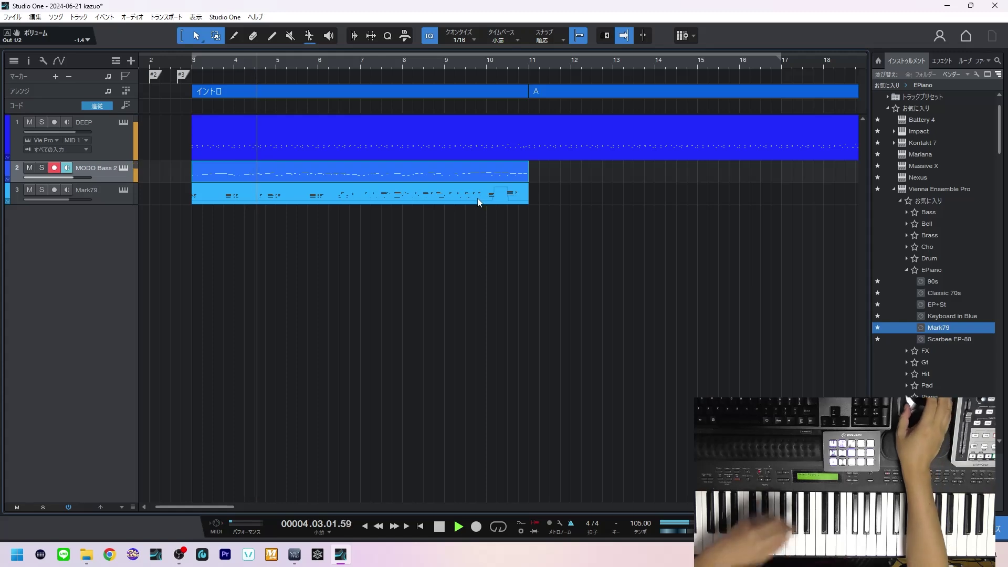
left_click(462, 170)
key("Delete")
key("space")
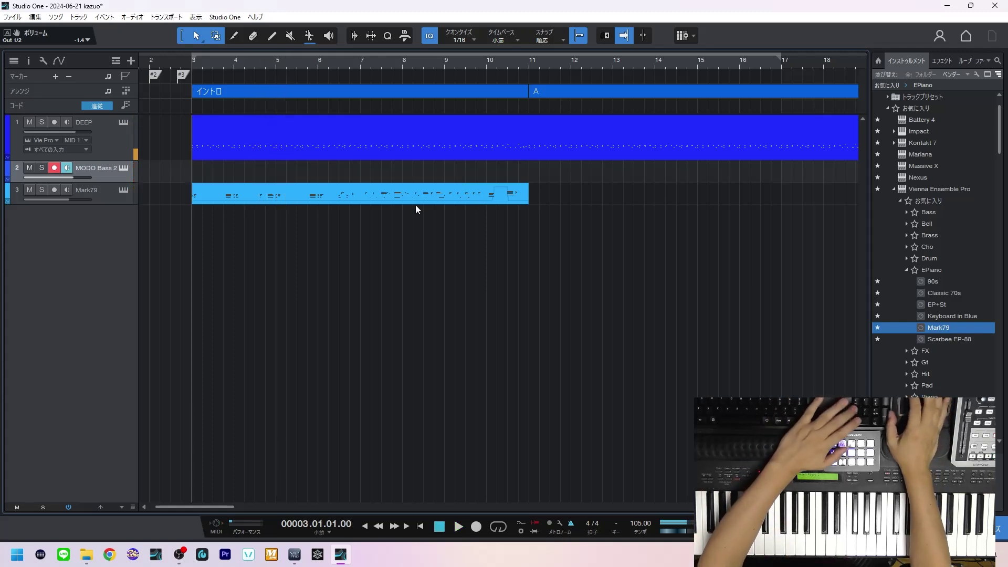
key("space")
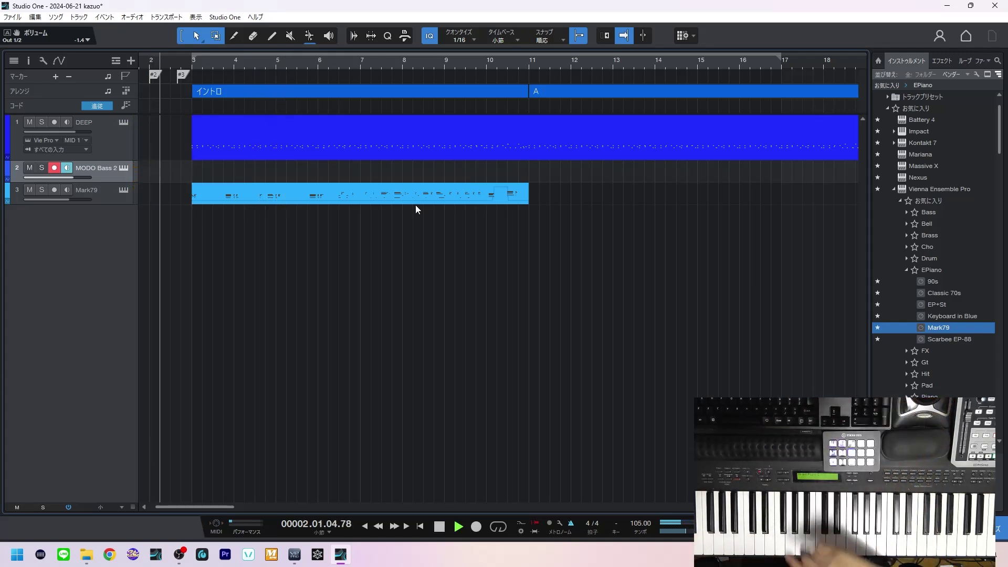
key("KP_Multiply")
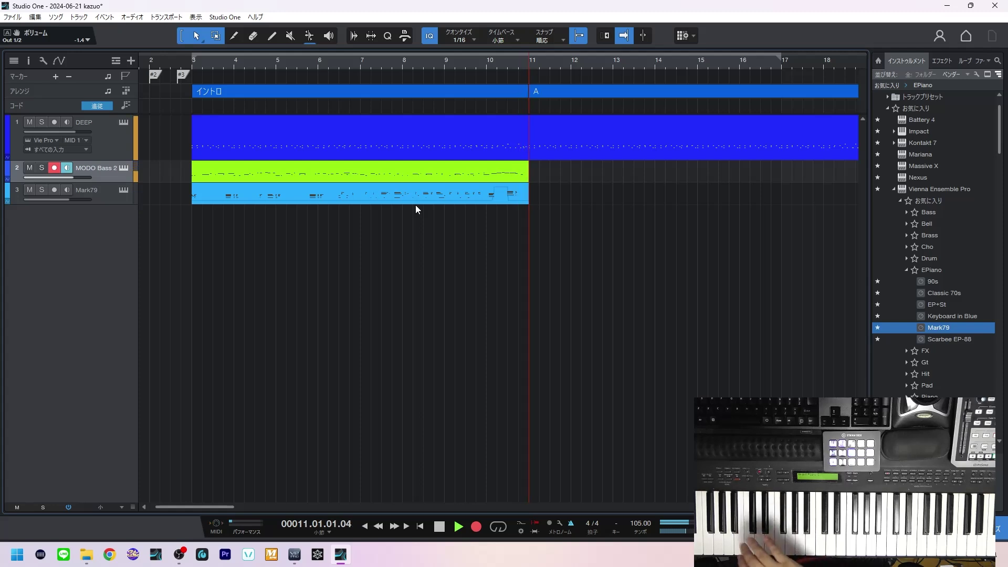
key("space")
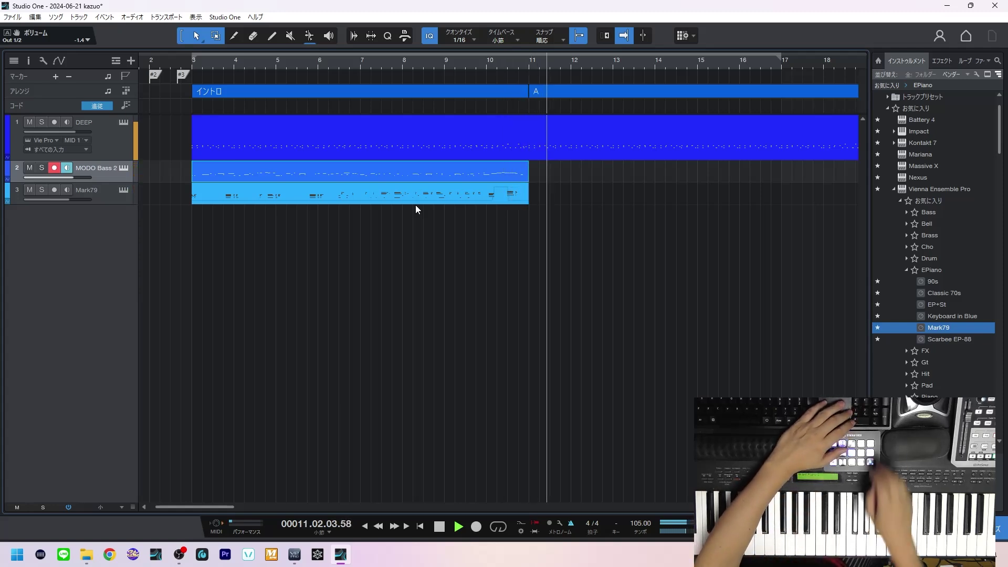
key("space")
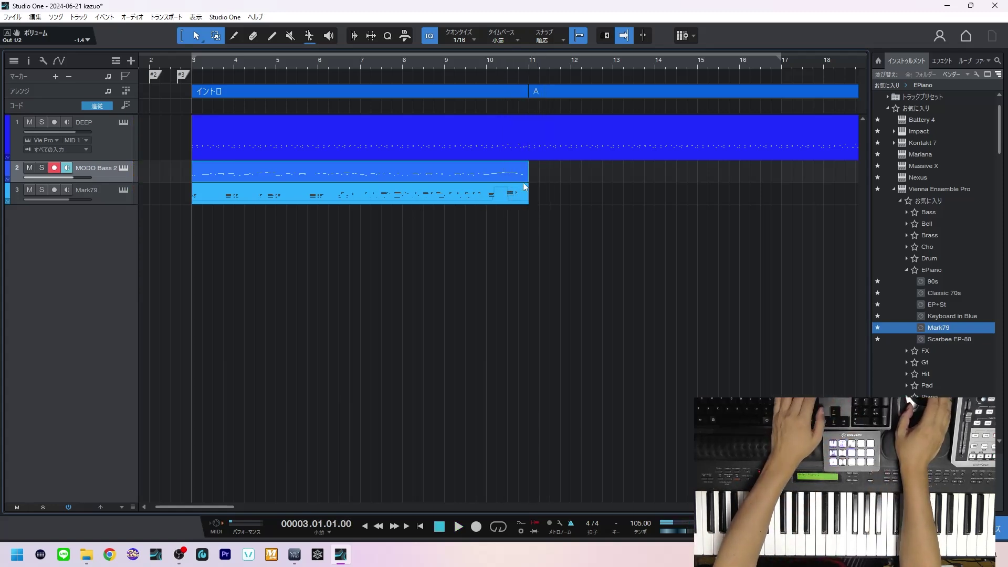
- Delete the intro clips on the MODO Bass 2 and Mark79 tracks
left_click(502, 178)
key("Delete")
left_click(503, 192)
key("Delete")
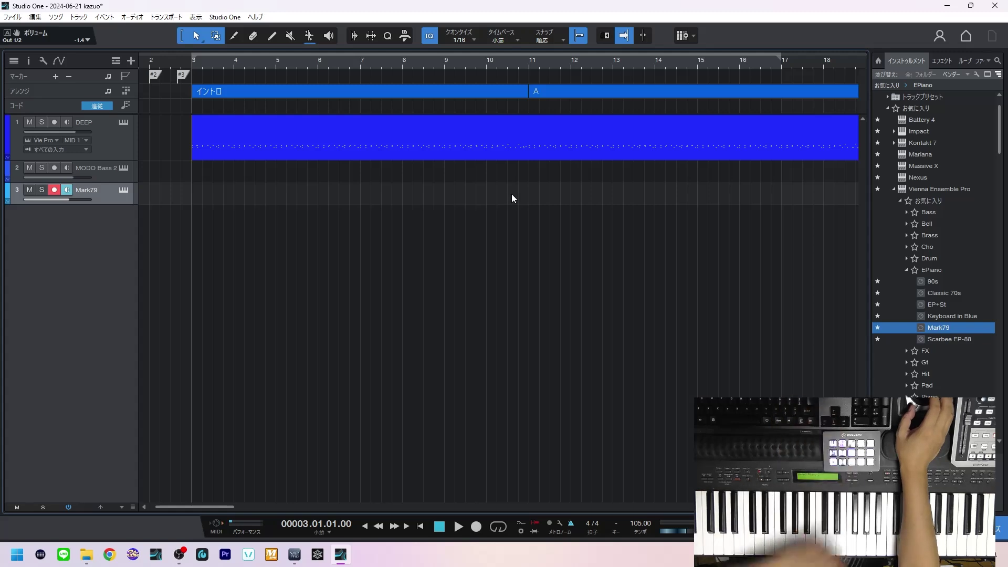
- Add a track with the Icon Bass instrument from the Bass favorites and close its Vienna Ensemble Pro window
key("e")
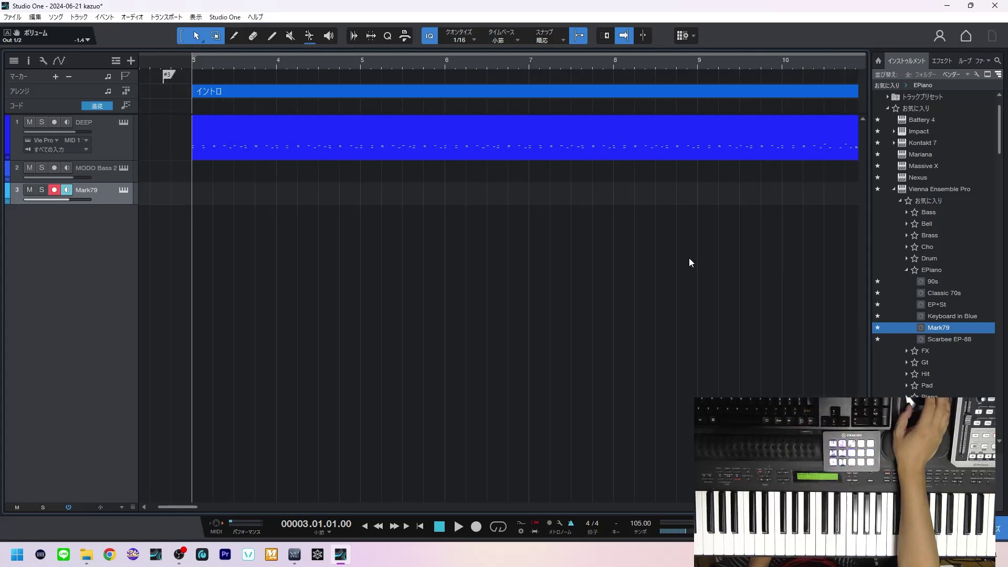
left_click(929, 212)
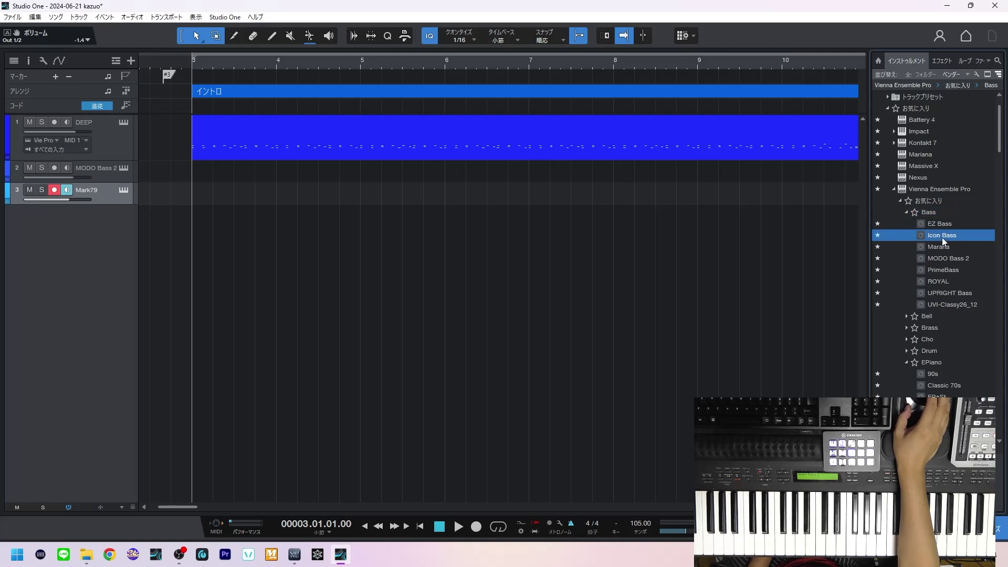
left_click_drag(940, 237, 560, 251)
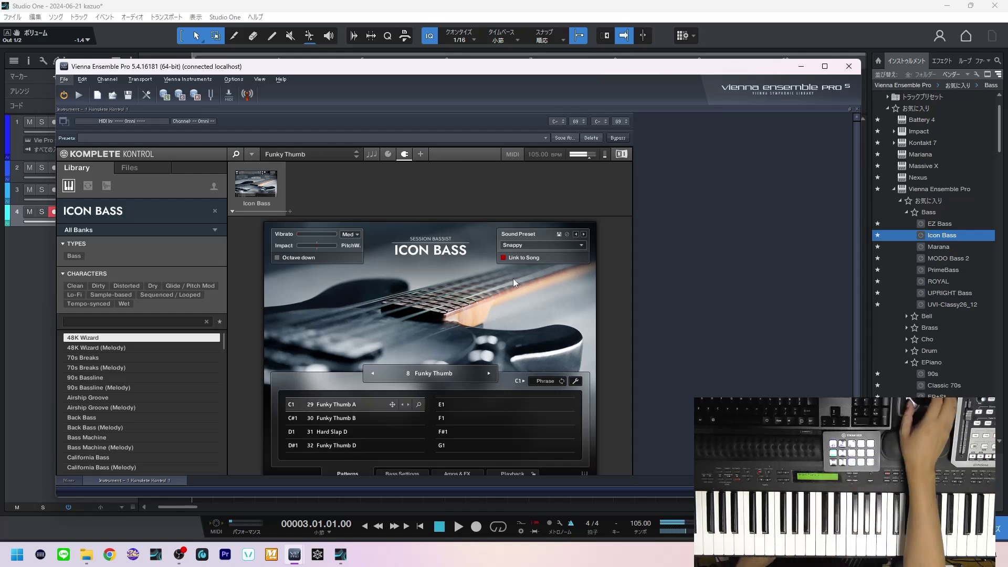
left_click(849, 67)
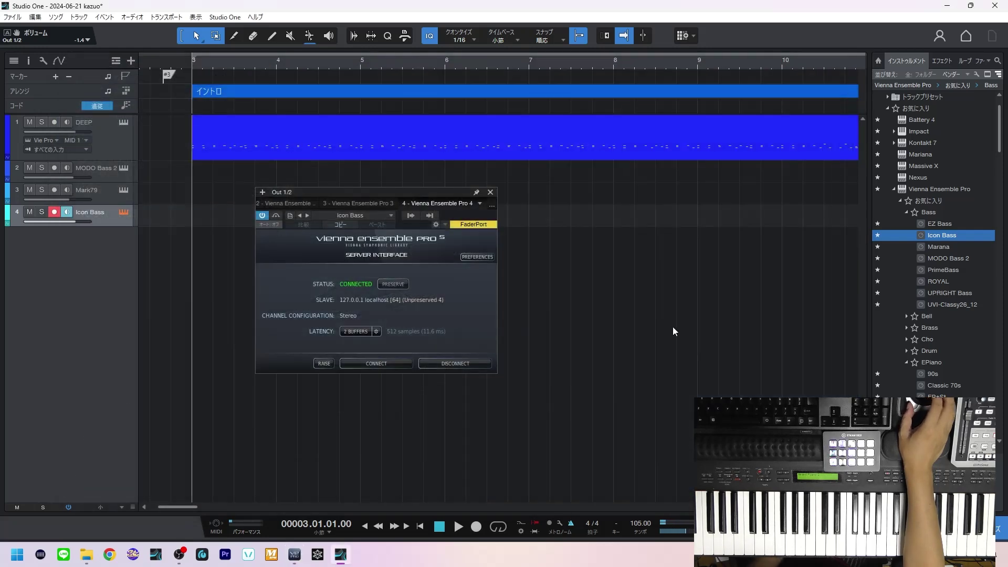
- Close the server interface window and record the Icon Bass part over the intro, bars 3 to 11
left_click(493, 191)
key("space")
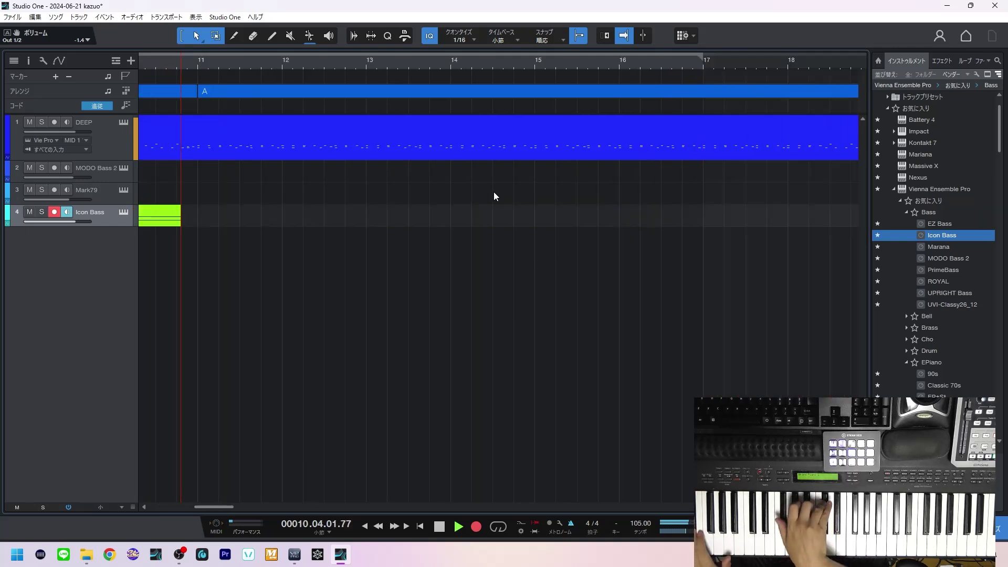
key("space")
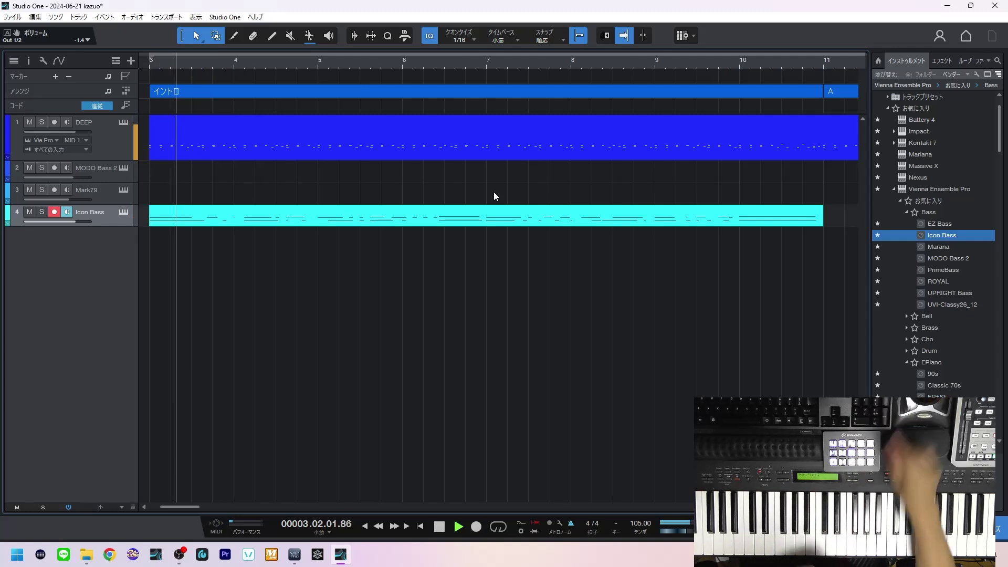
- Make Mark79 the active record track and record its electric piano part over the intro, bars 3 to 11
left_click(101, 174)
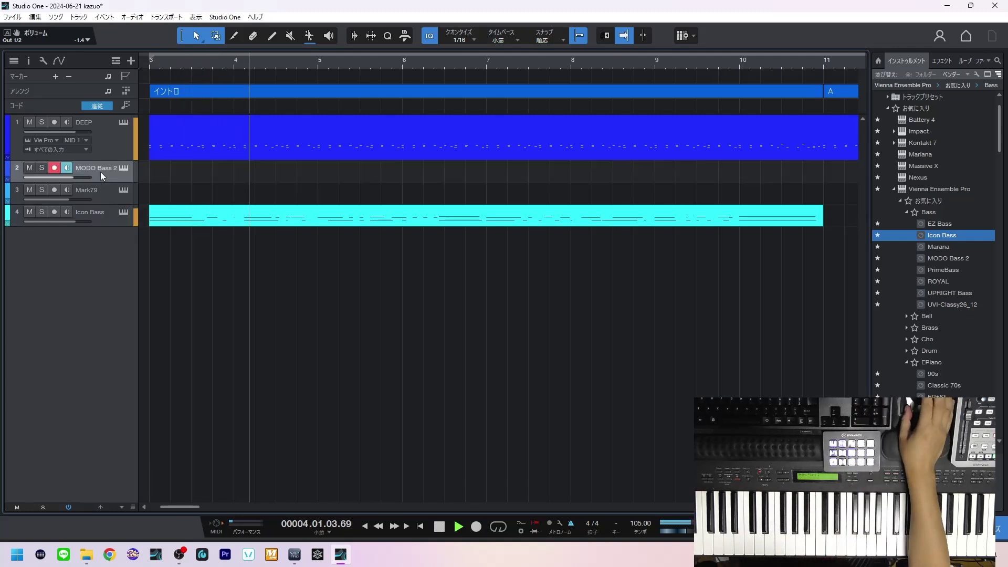
left_click(103, 189)
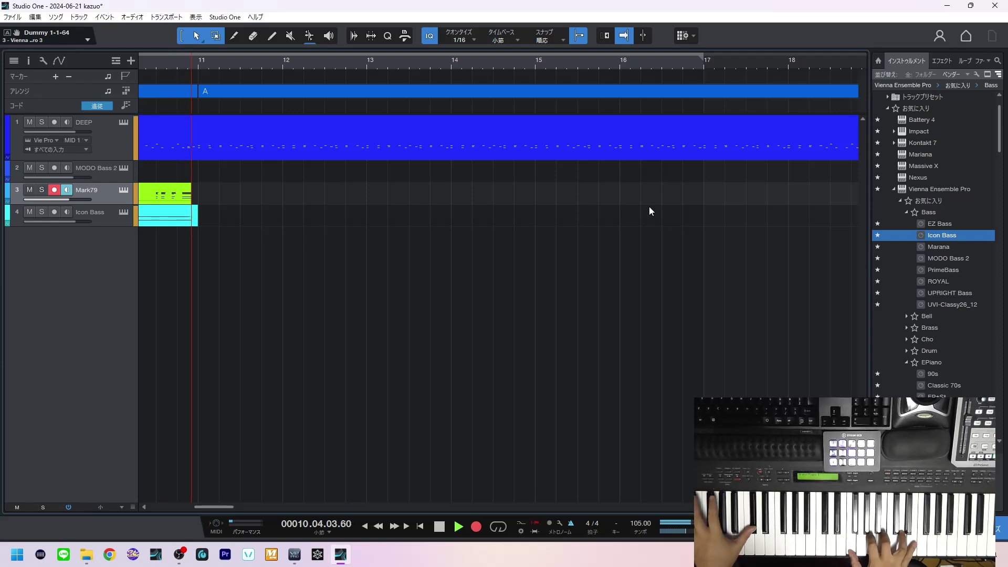
key("space")
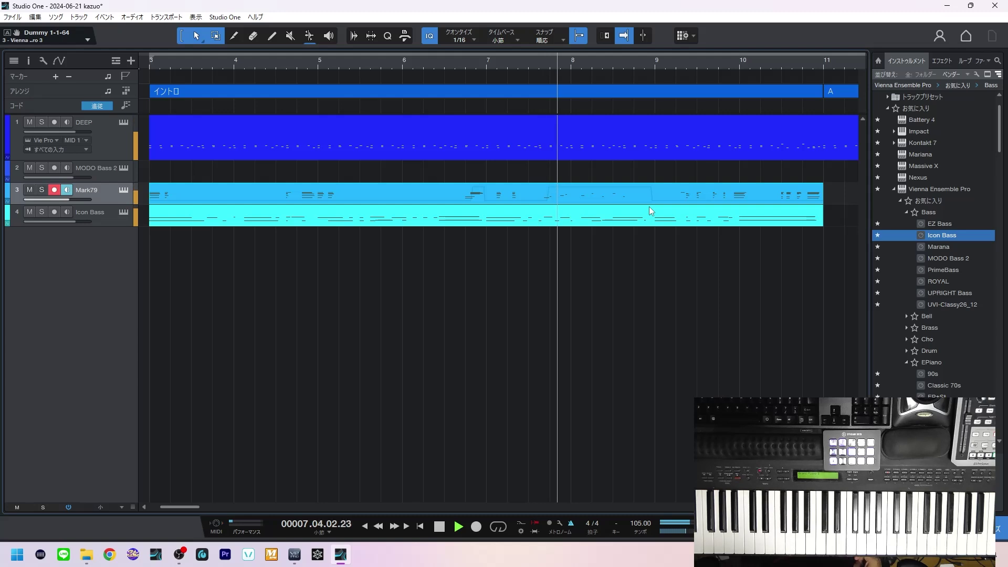
- Select the Mark79 and Icon Bass intro clips and loop playback over their range, bars 3 to 11
key("w")
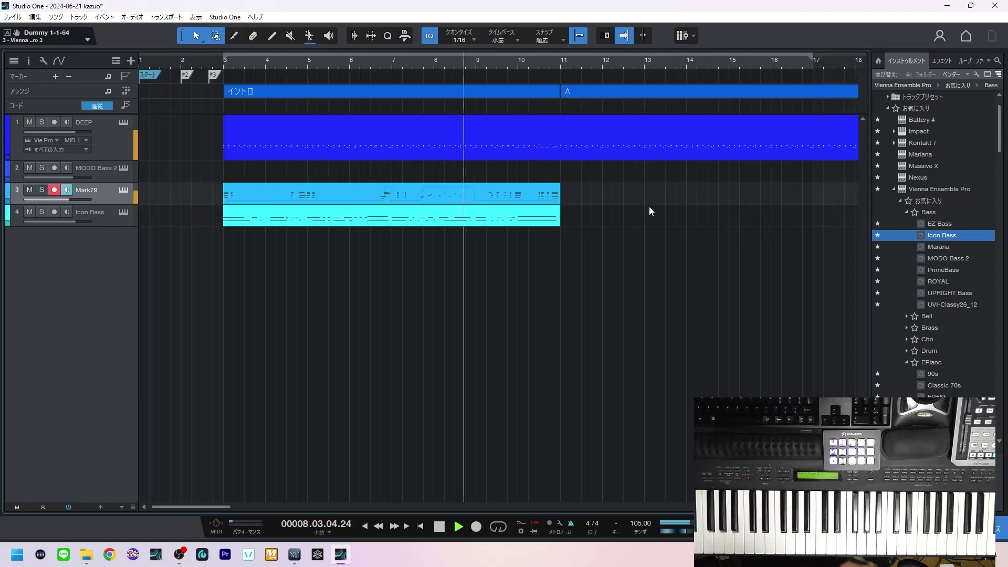
left_click(540, 224)
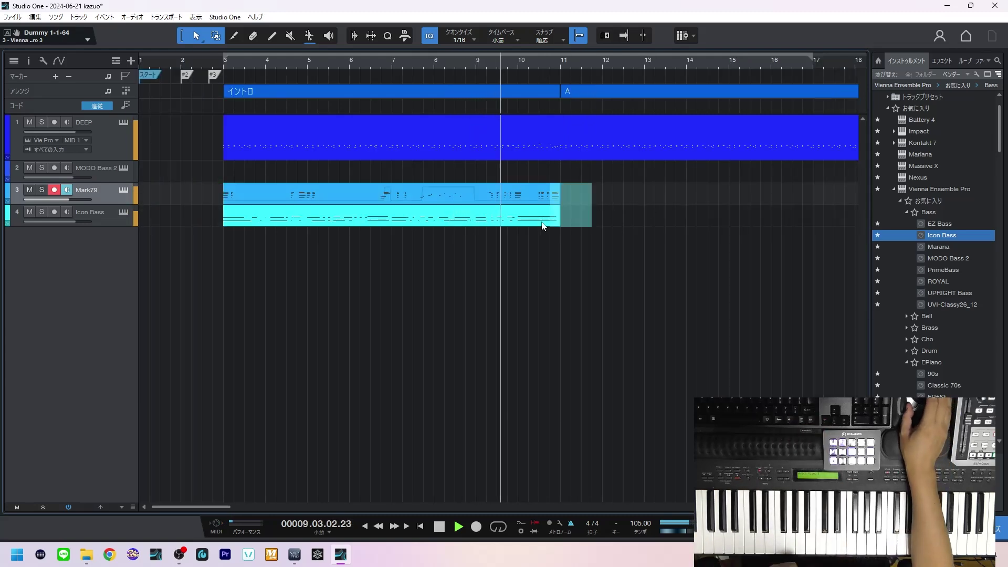
key("p")
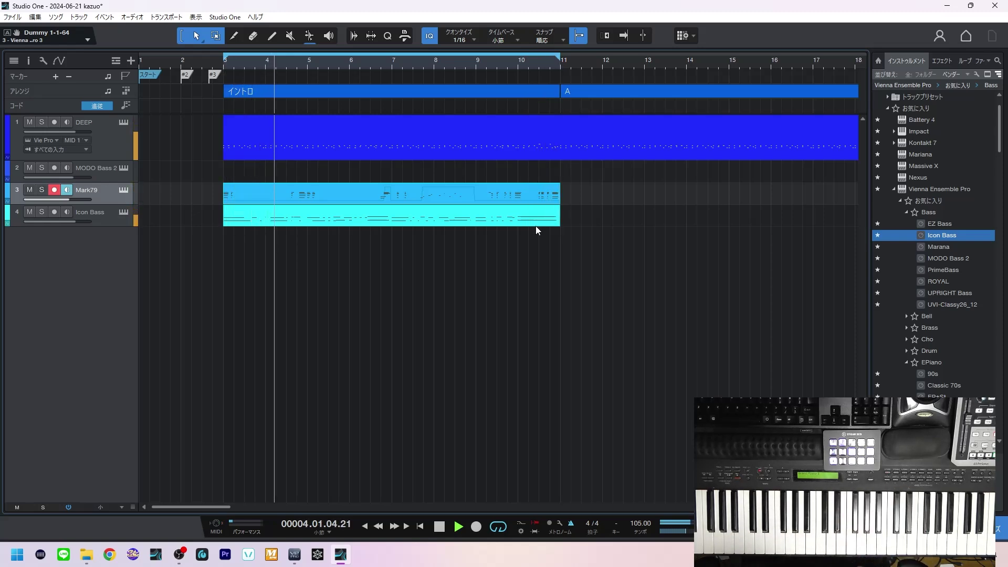
- Select the Icon Bass track and bring up its instrument in the Vienna Ensemble Pro window
left_click(105, 220)
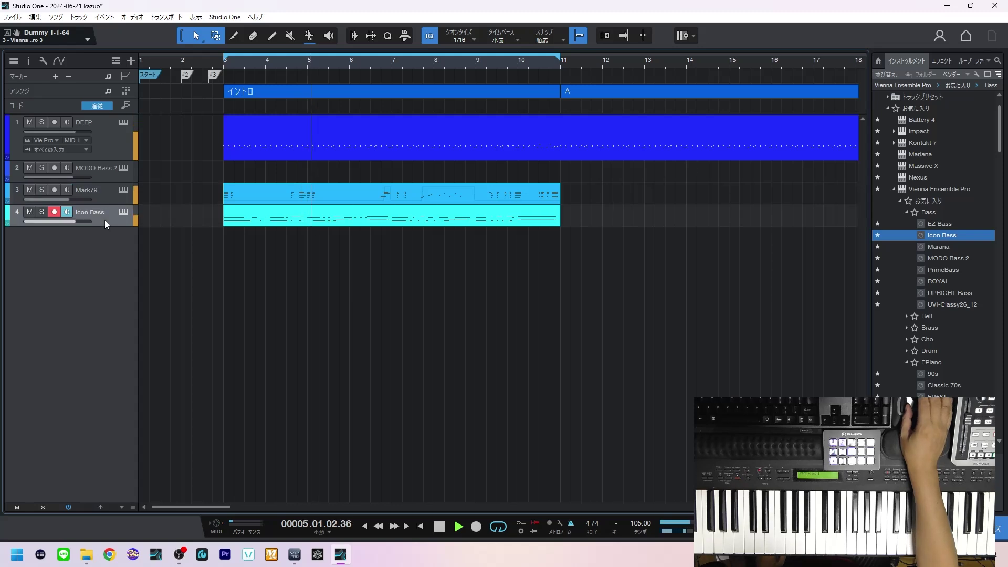
left_click(123, 214)
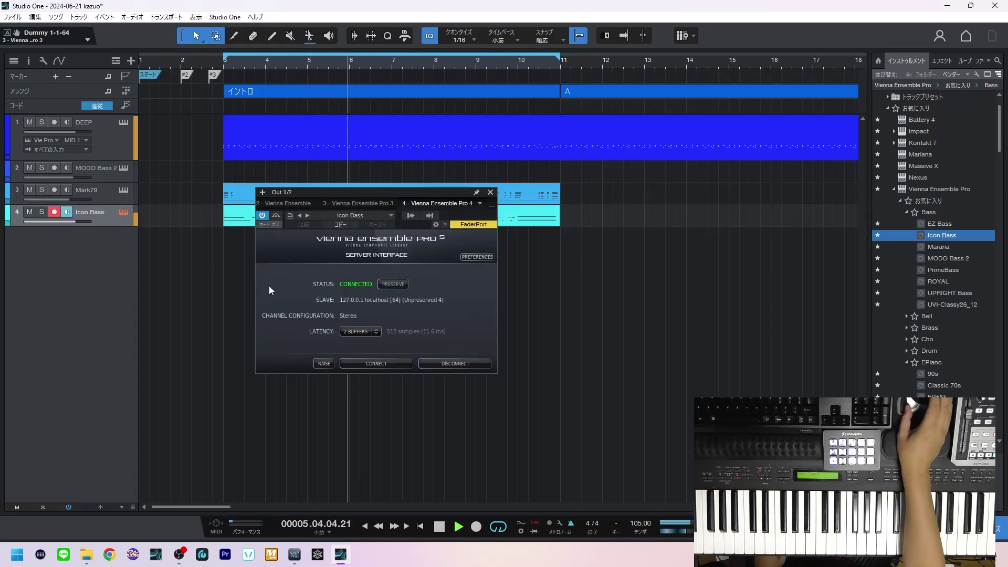
left_click(324, 363)
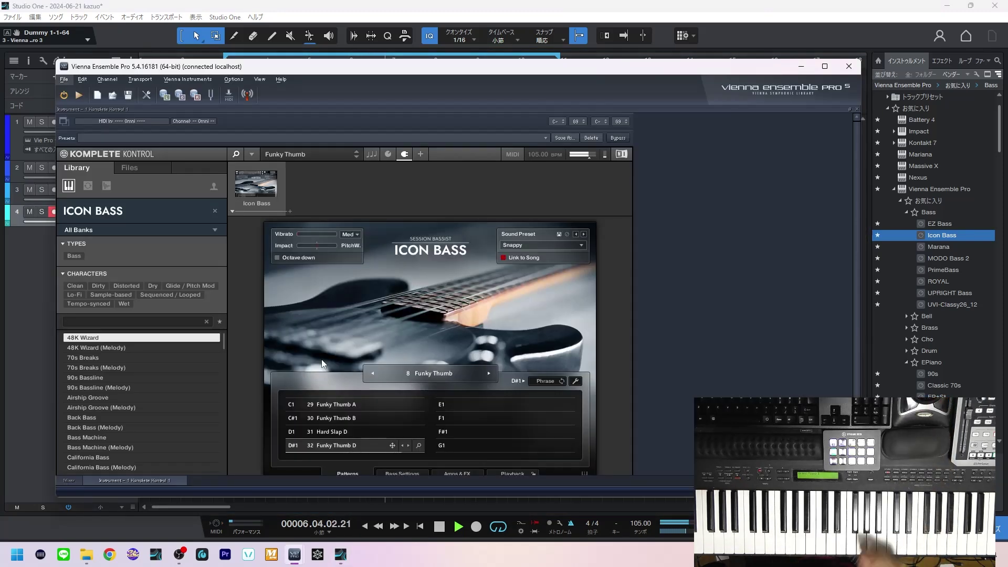
- Audition the Neo Groove, Slap Attack and Royal Bassline songs in Icon Bass against the looped intro
left_click(421, 370)
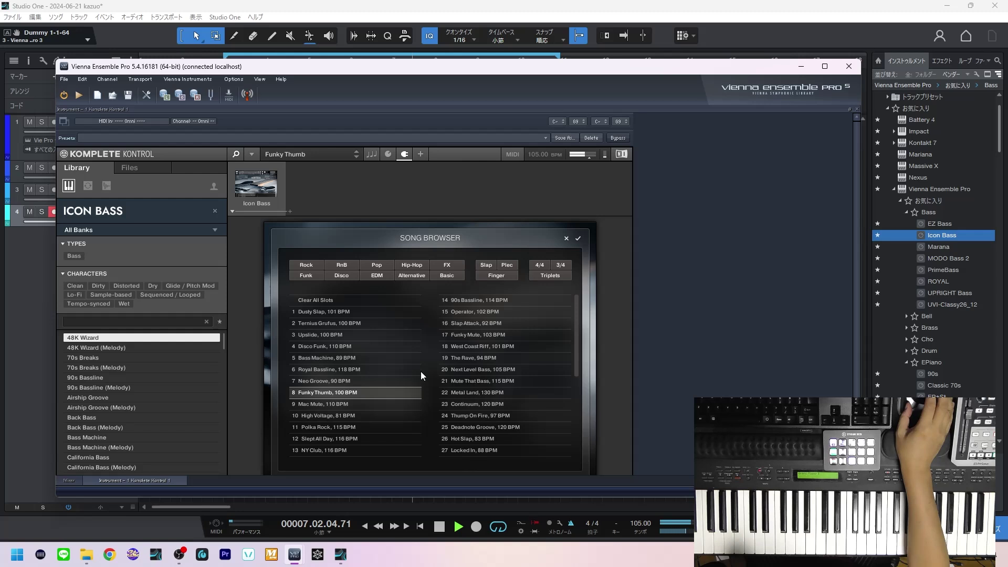
left_click(349, 384)
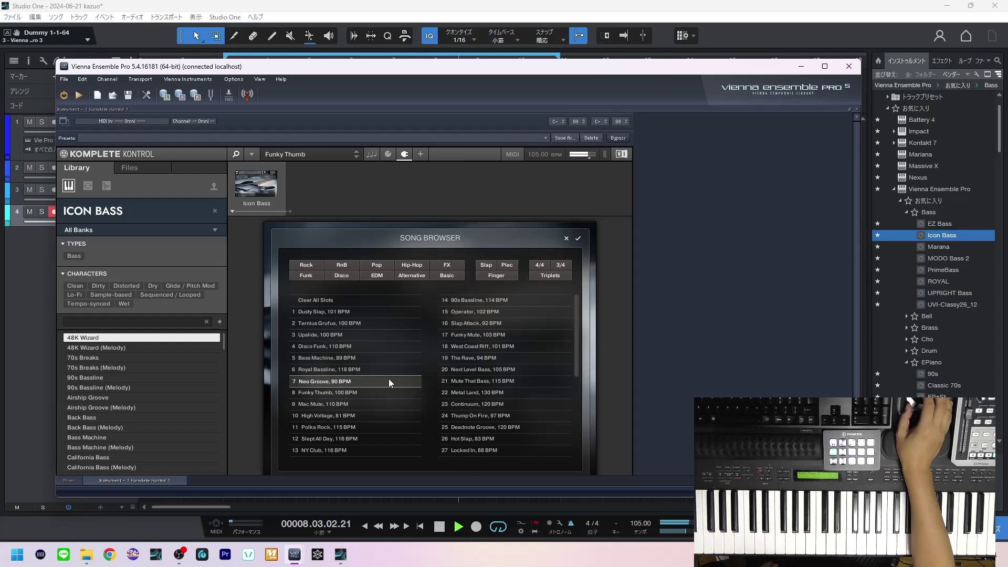
left_click(578, 238)
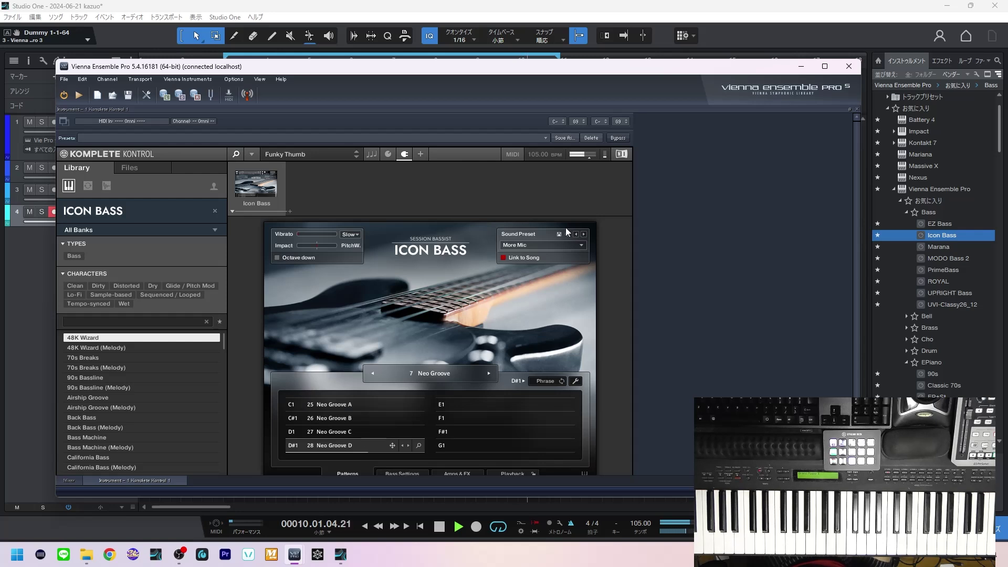
left_click(424, 374)
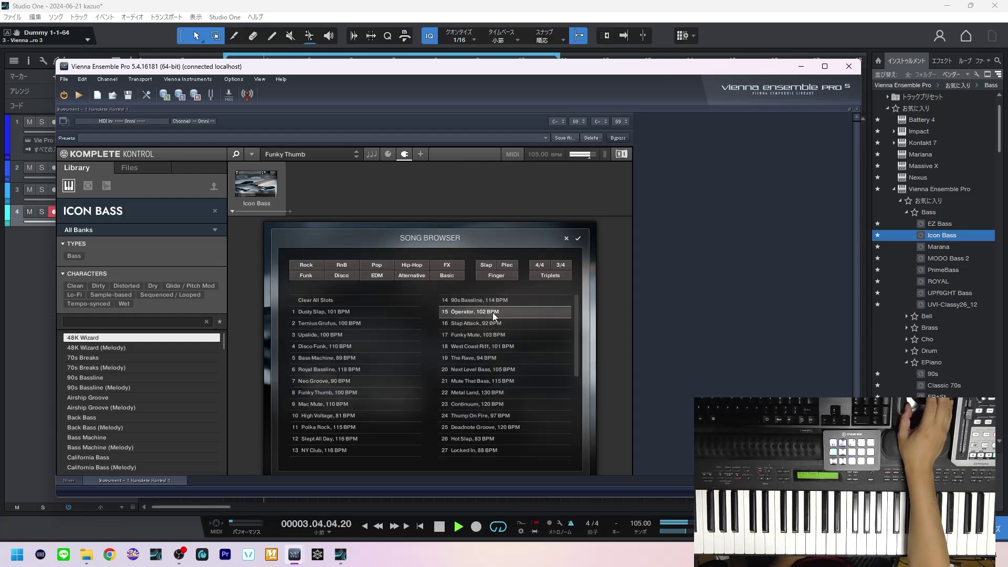
double_click(487, 322)
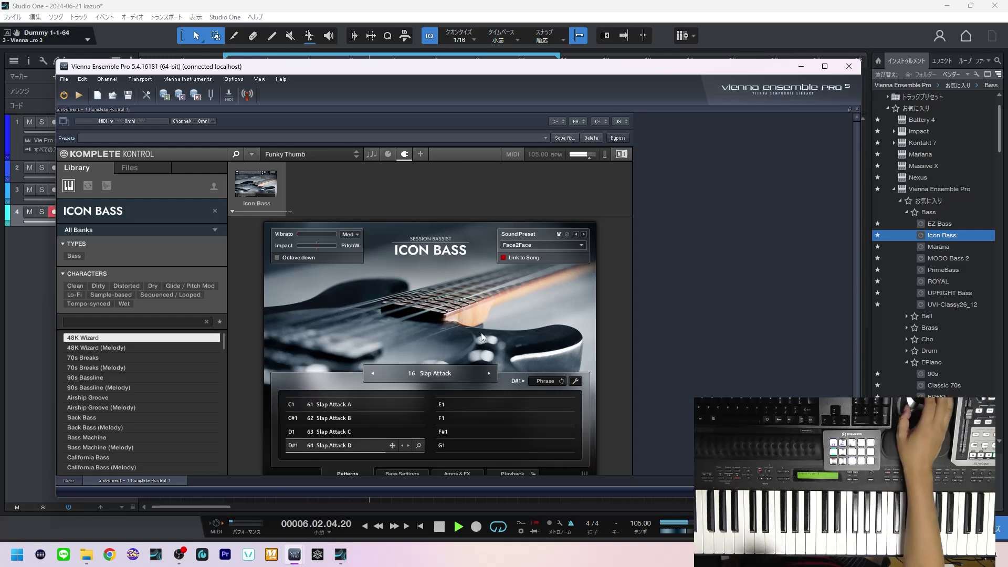
left_click(440, 373)
left_click(344, 369)
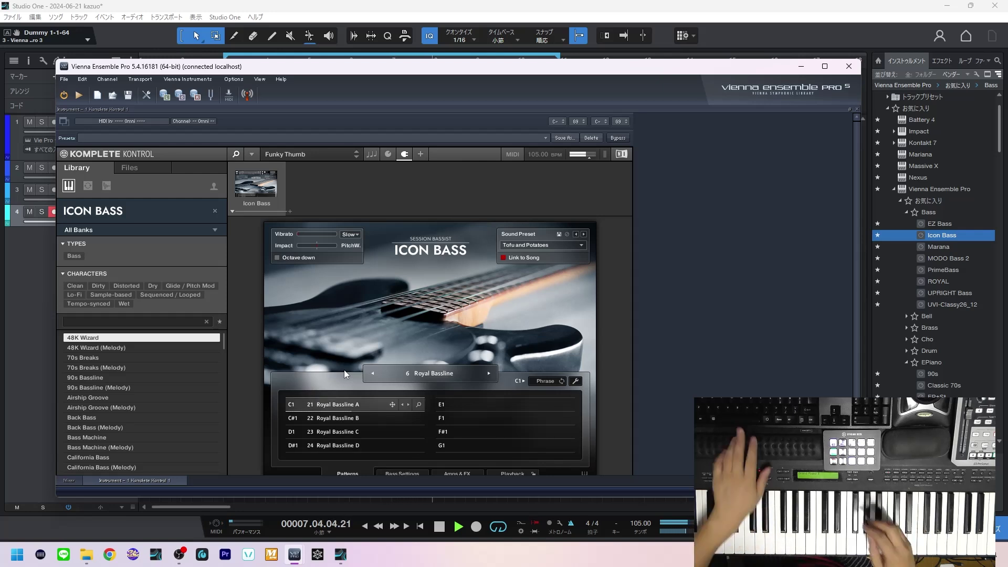
- Filter Icon Bass's song browser to Disco and load the Ternius Grufus song
left_click(423, 373)
left_click(335, 325)
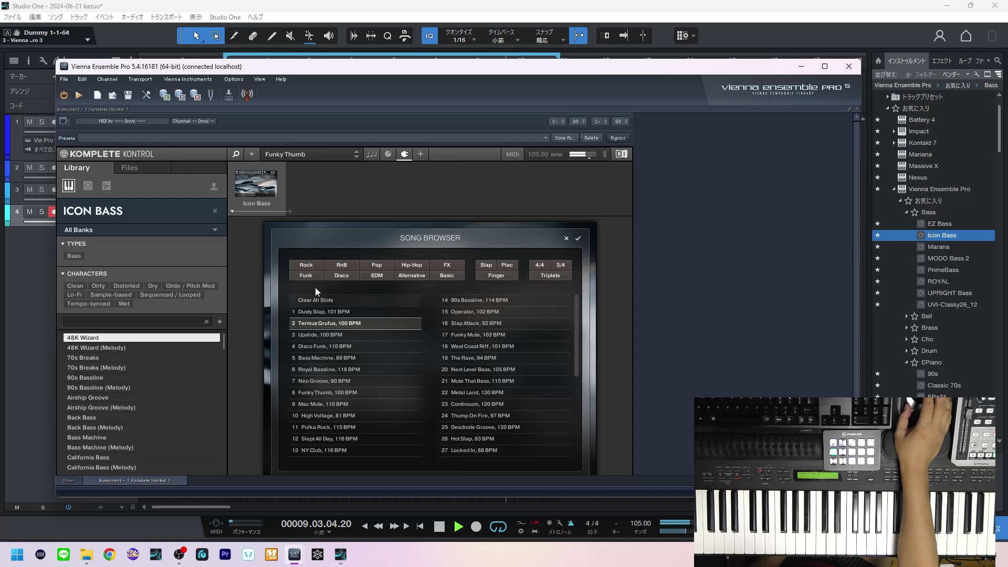
left_click(331, 277)
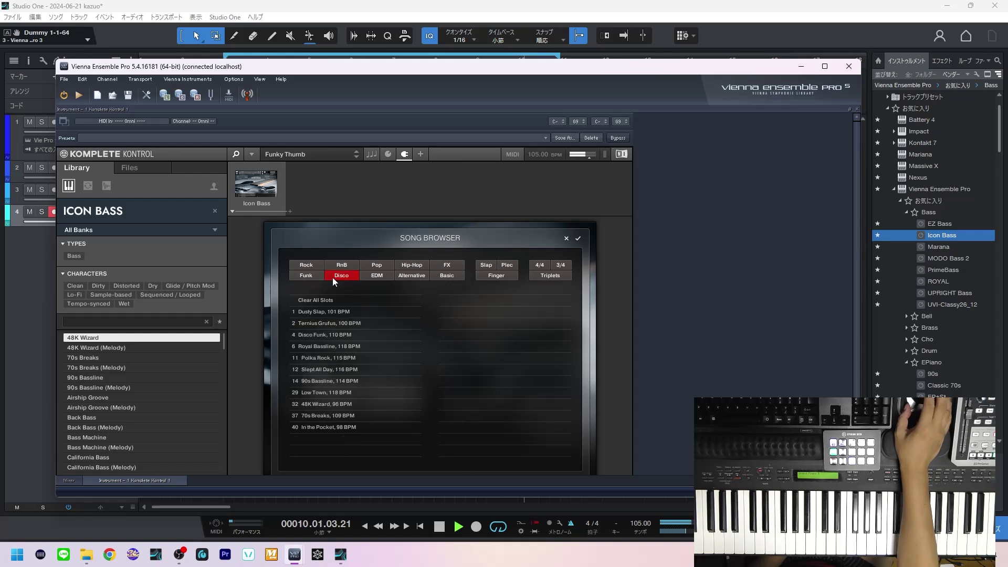
double_click(325, 322)
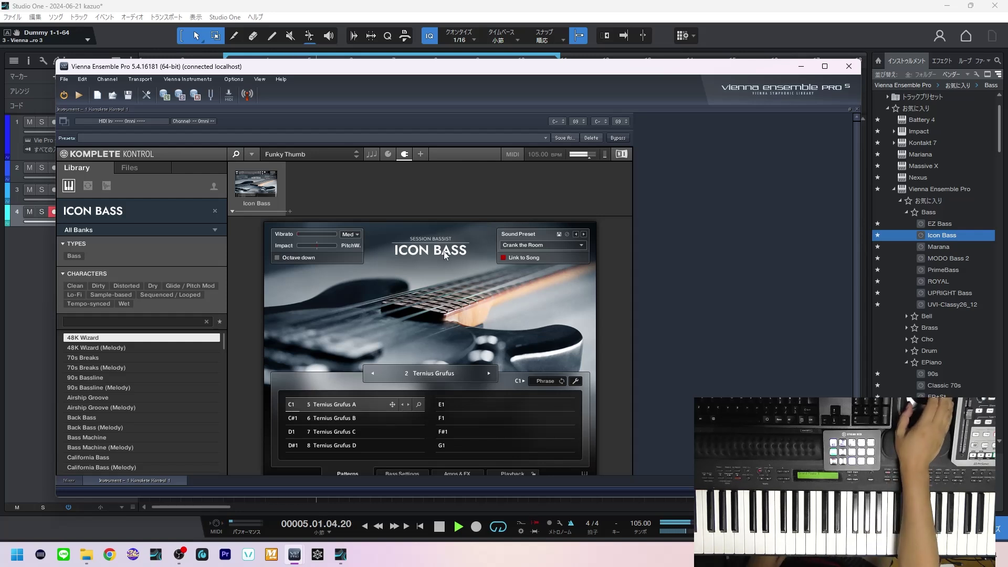
- Try Low Town and 48K Wizard in the song browser, and return to Ternius Grufus under the Rock filter
left_click(415, 371)
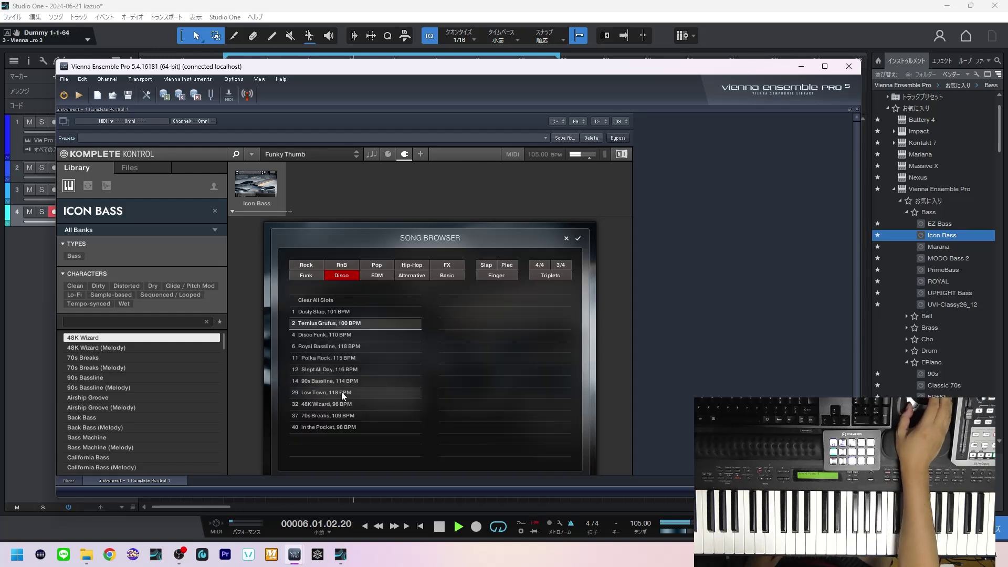
left_click(341, 391)
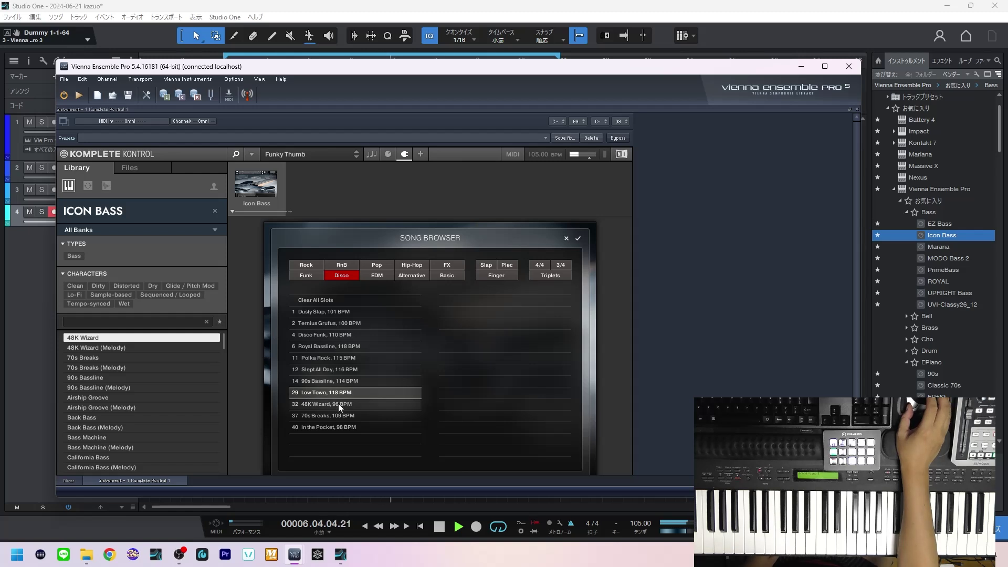
left_click(337, 403)
left_click(313, 266)
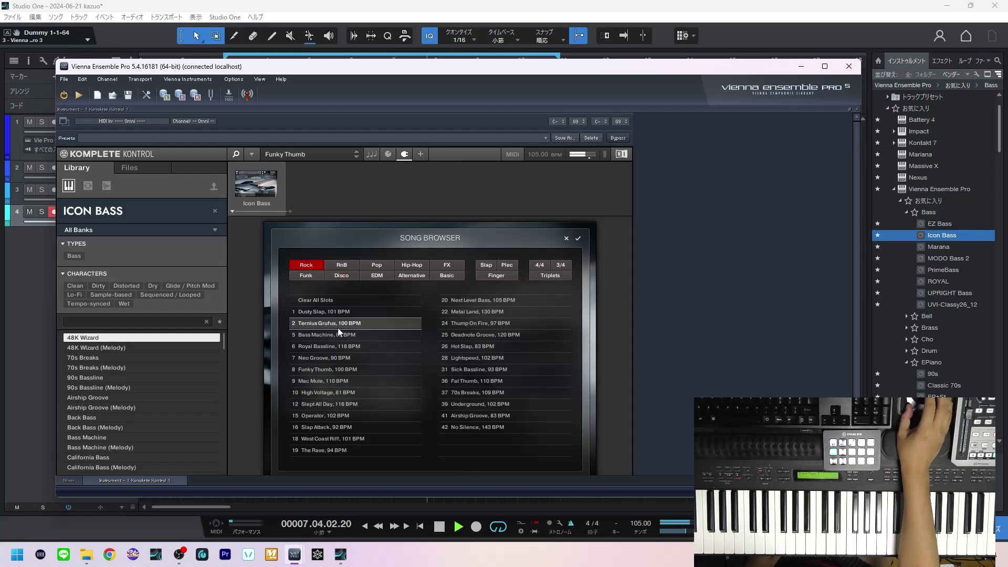
left_click(338, 326)
double_click(338, 326)
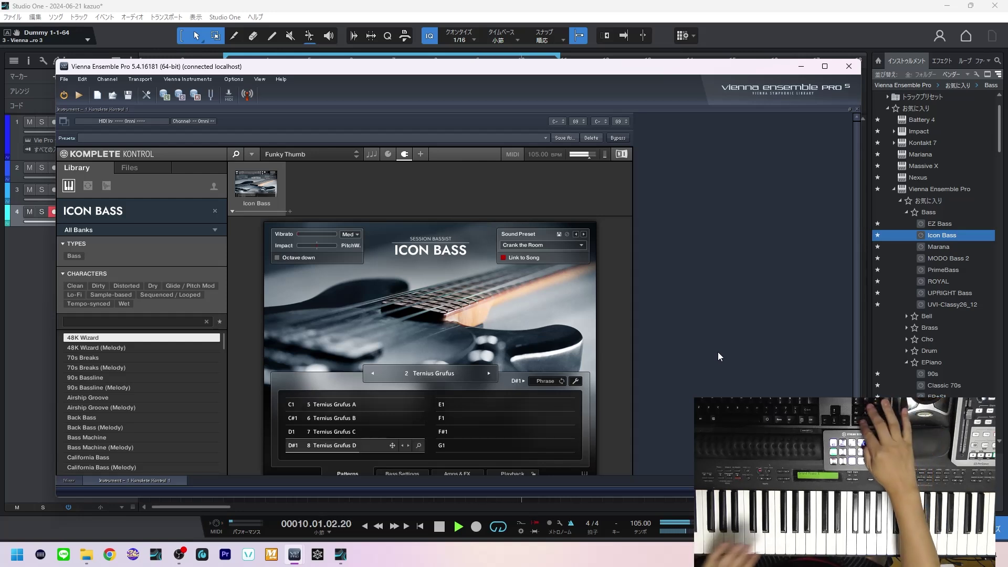
- Stop playback, close the Icon Bass windows and replace that track's instrument with the PrimeBass preset
key("space")
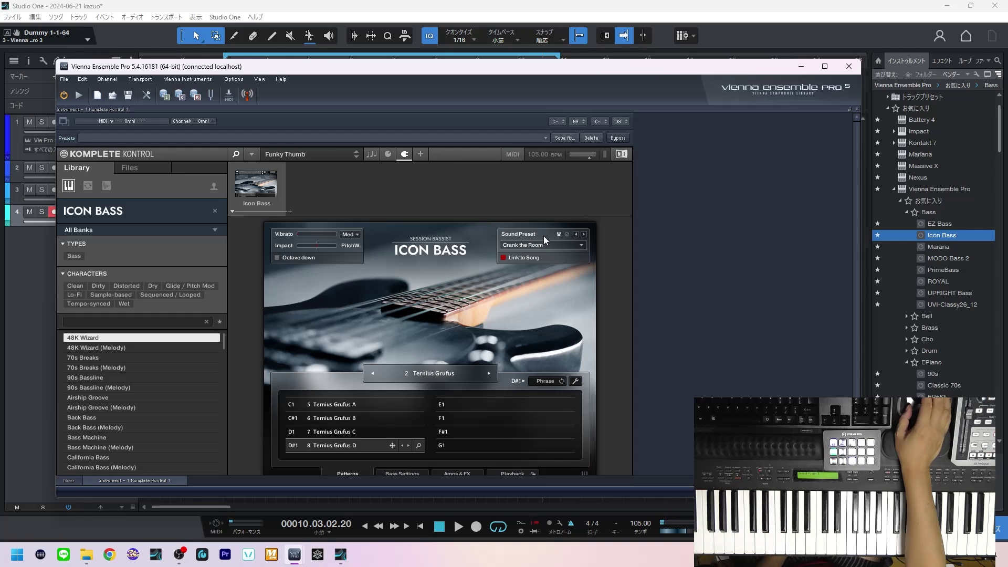
left_click(849, 66)
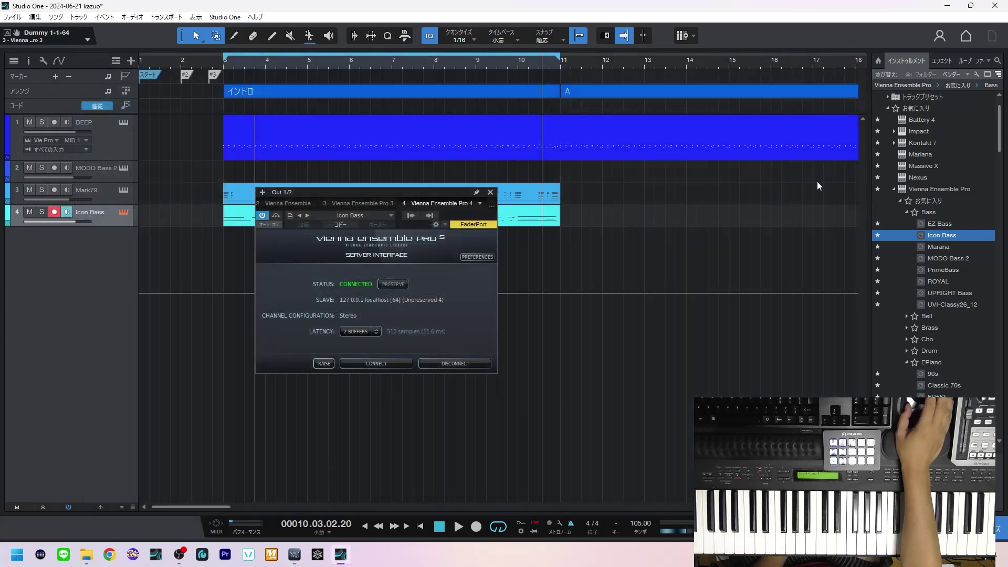
left_click(489, 193)
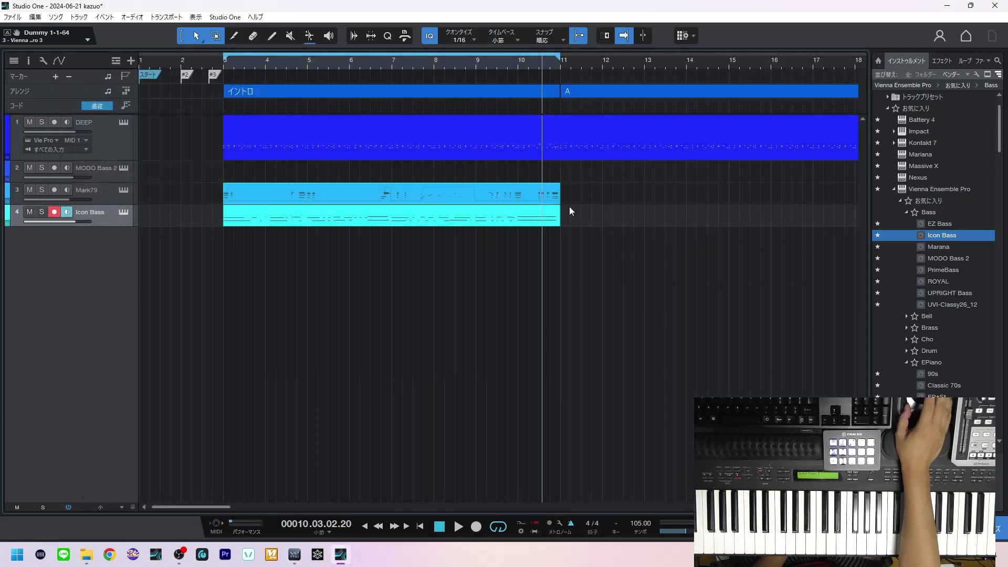
left_click(940, 270)
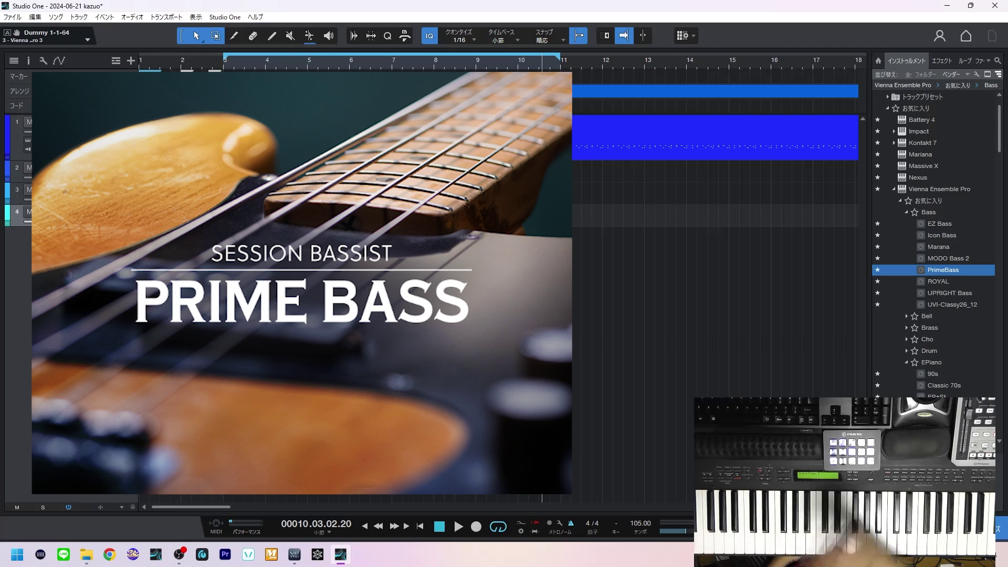
- View the Prime Bass instrument in the Vienna Ensemble Pro window and close its windows again
left_click(124, 212)
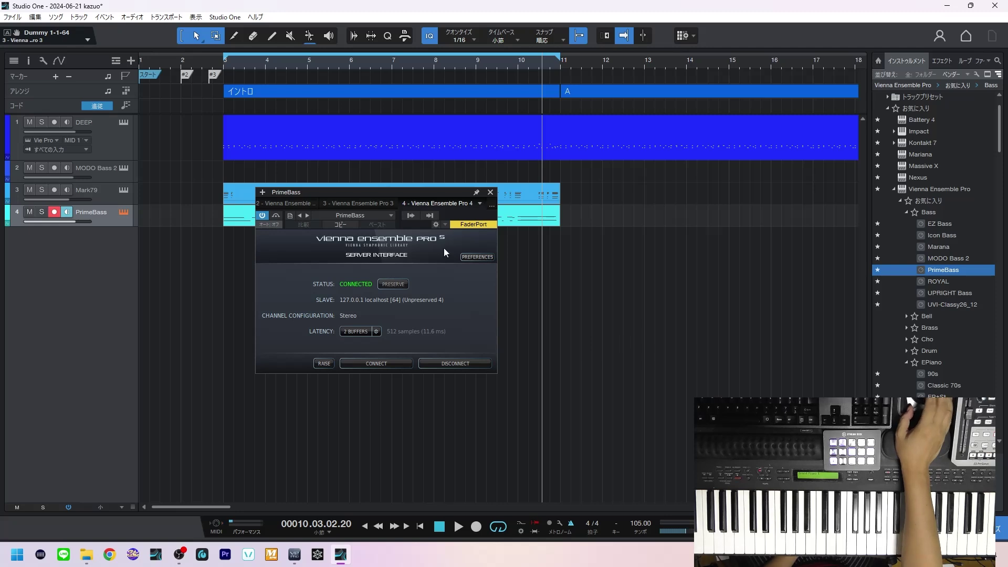
left_click(323, 363)
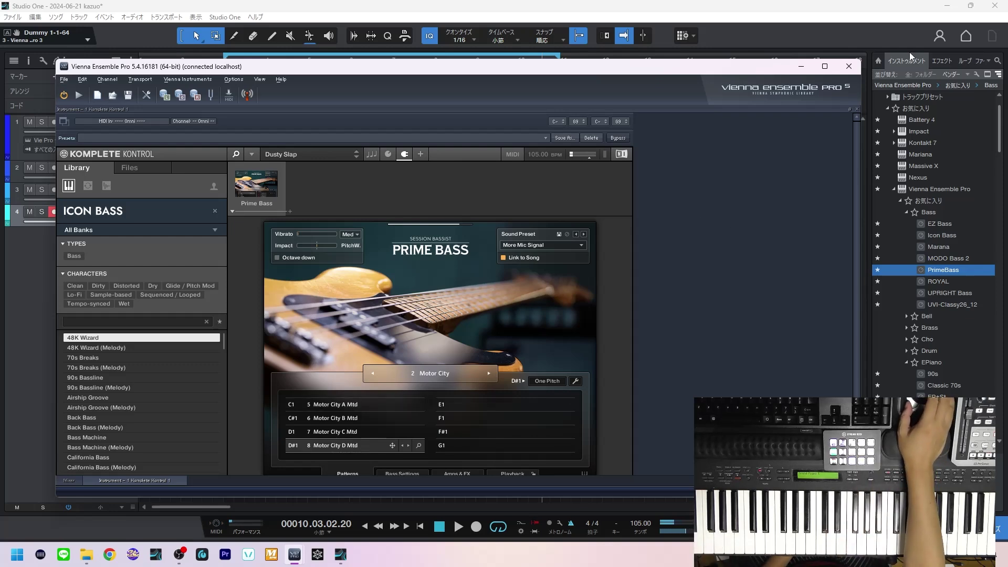
left_click(849, 66)
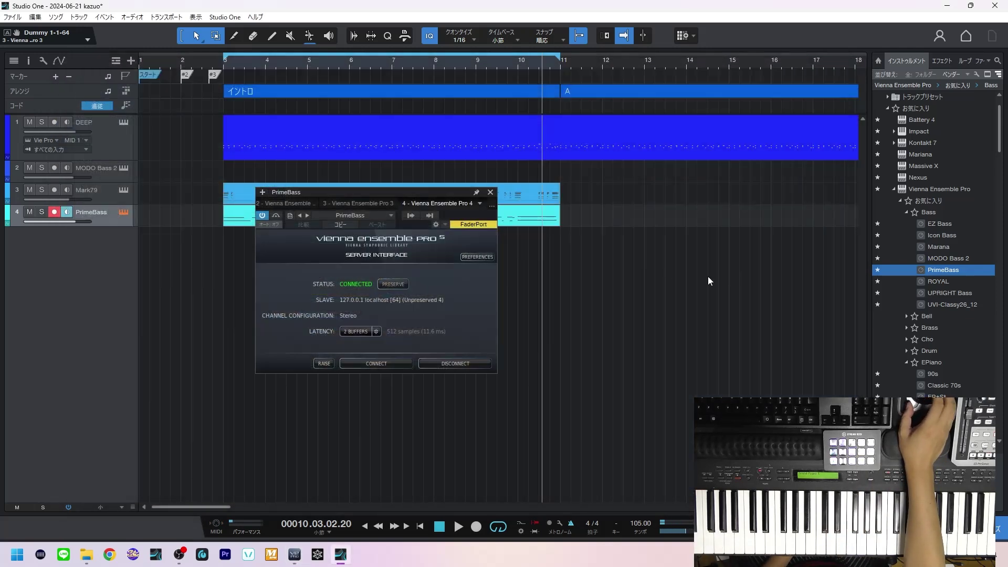
left_click(490, 192)
- Play the looped intro and raise the PrimeBass channel's volume to +4.9 dB in the mixer
key("space")
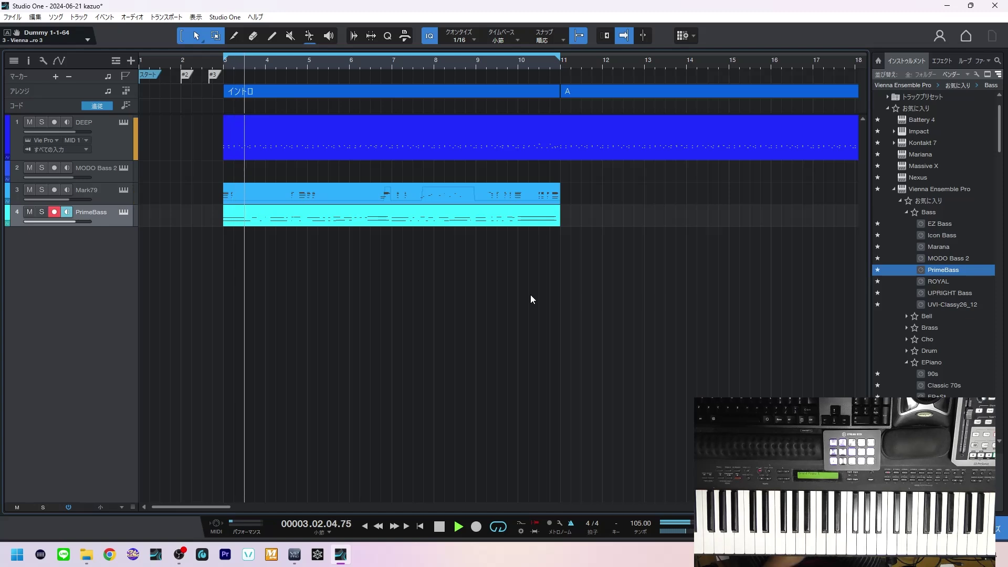
key("F3")
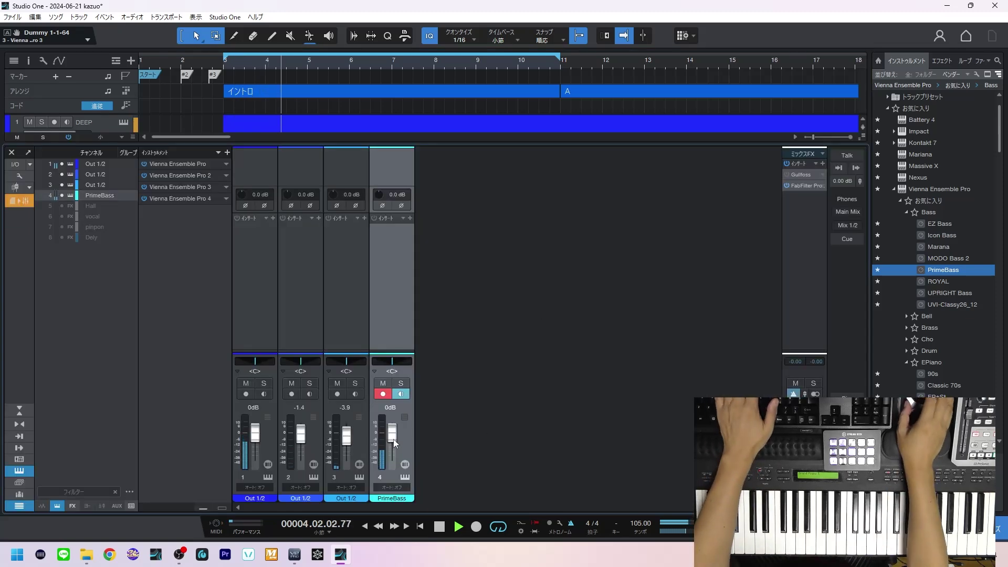
left_click_drag(392, 439, 393, 433)
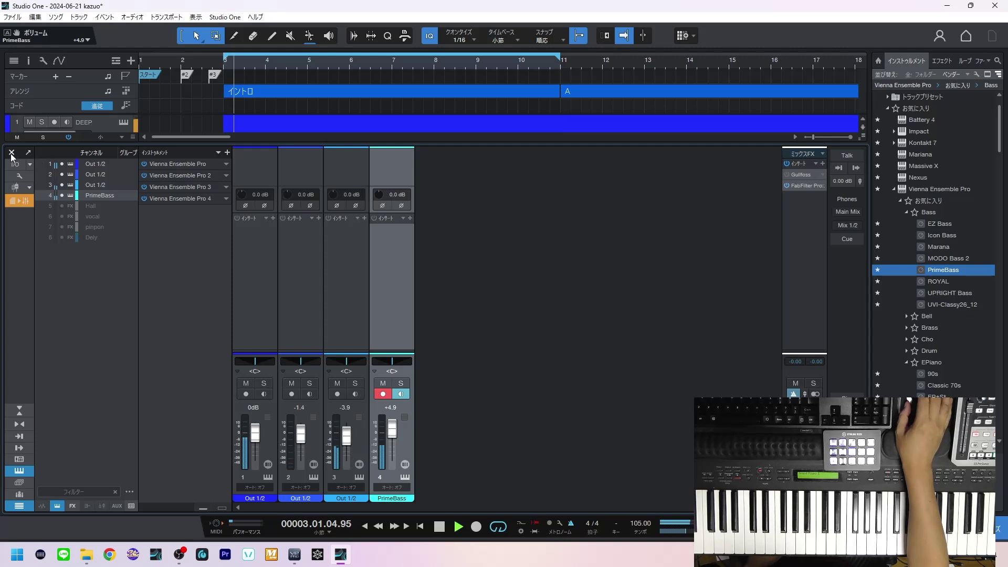
key("F3")
- Reopen the PrimeBass track's instrument and load the Hard Rock song from its song browser
left_click(106, 196)
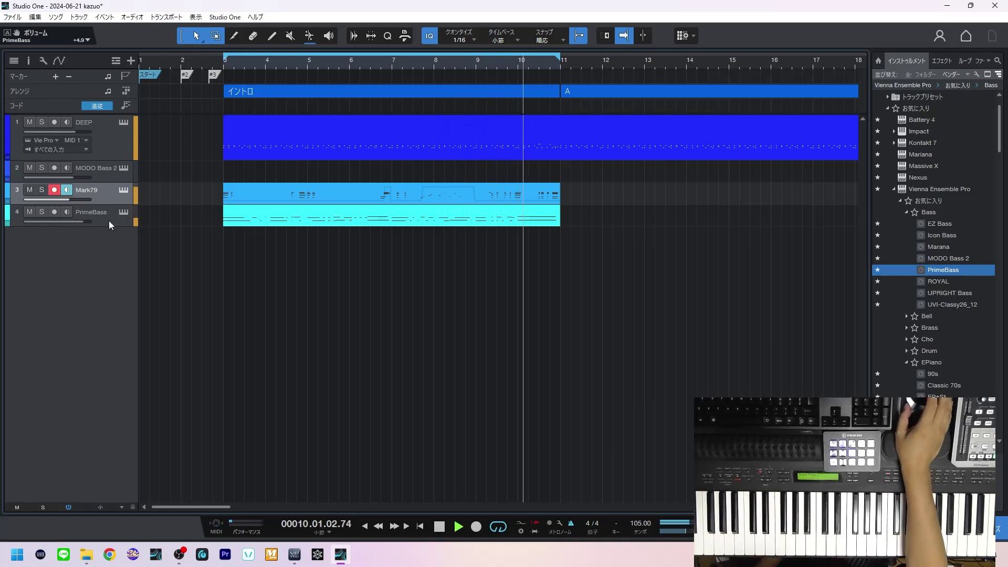
left_click(103, 215)
left_click(123, 211)
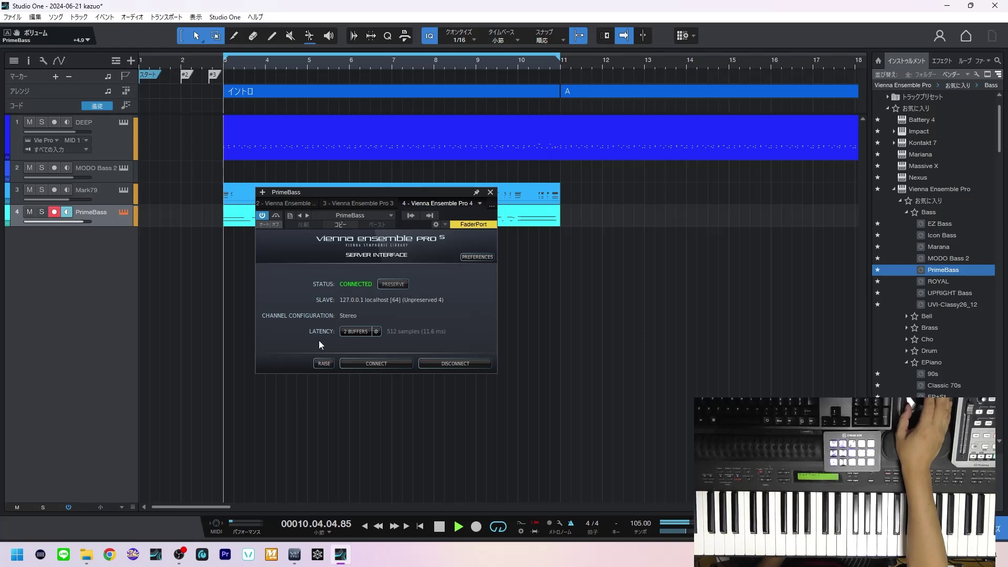
left_click(324, 363)
left_click(409, 374)
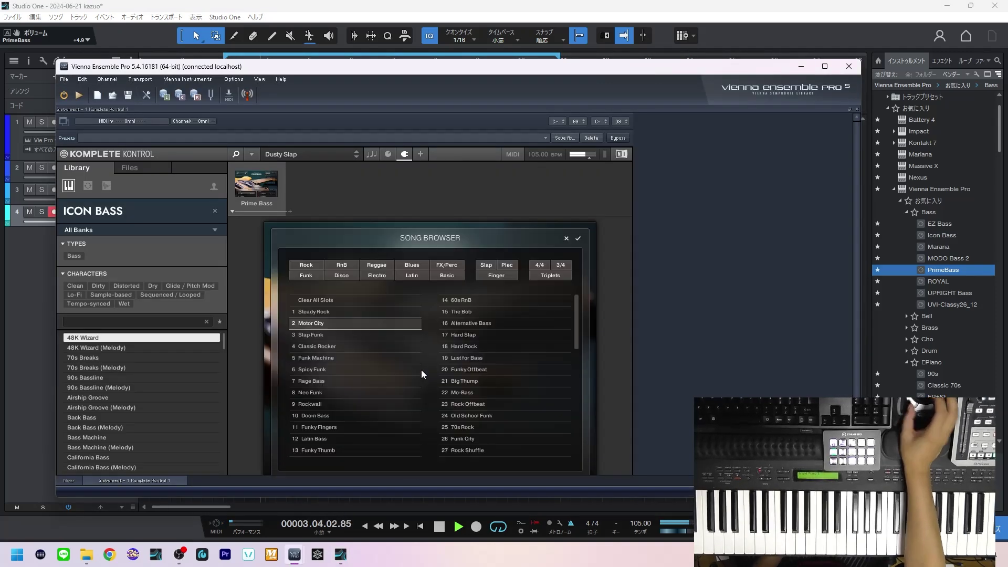
double_click(483, 346)
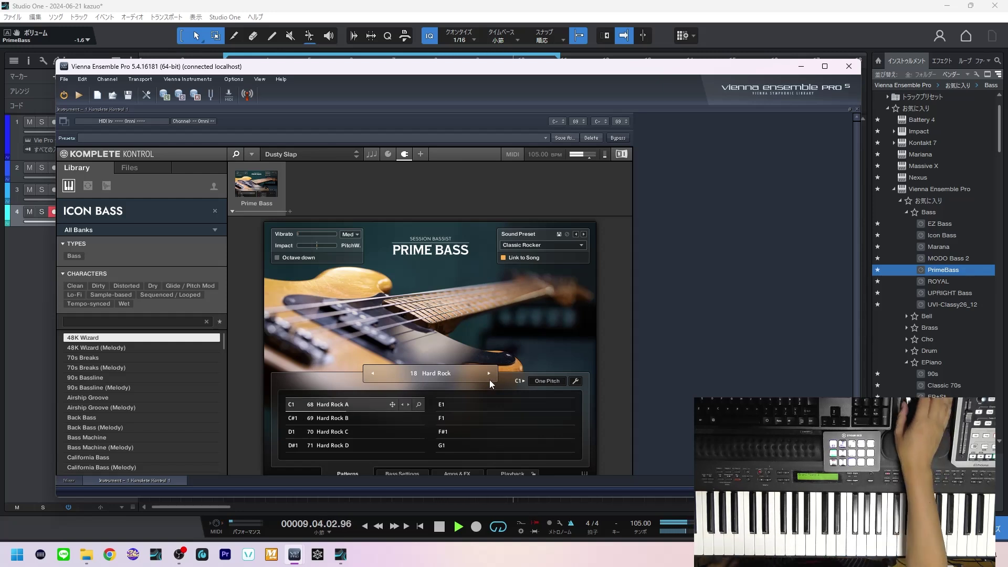
- Filter Prime Bass's song browser to RnB, load the Lust for Bass song and return to the arrangement
left_click(440, 374)
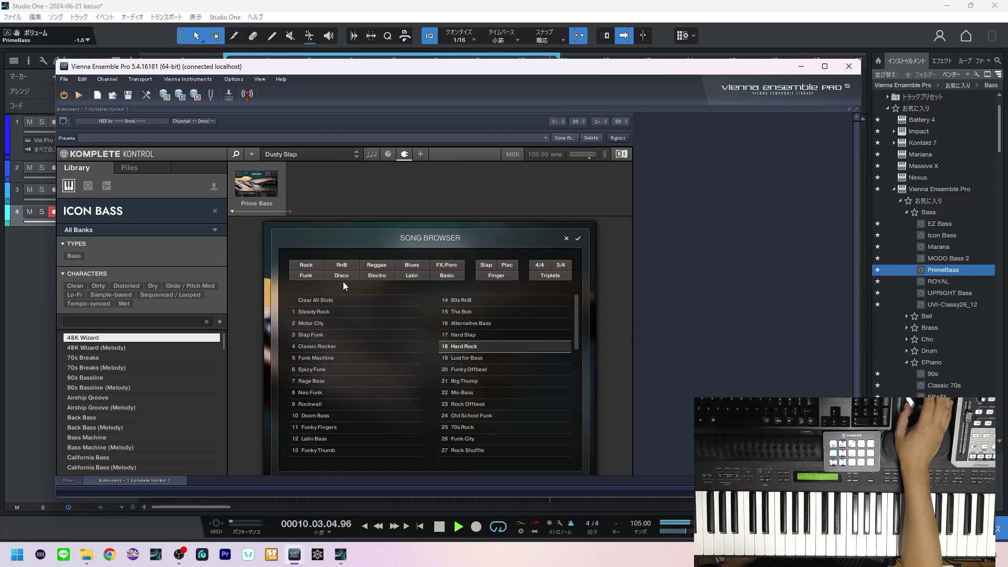
left_click(341, 265)
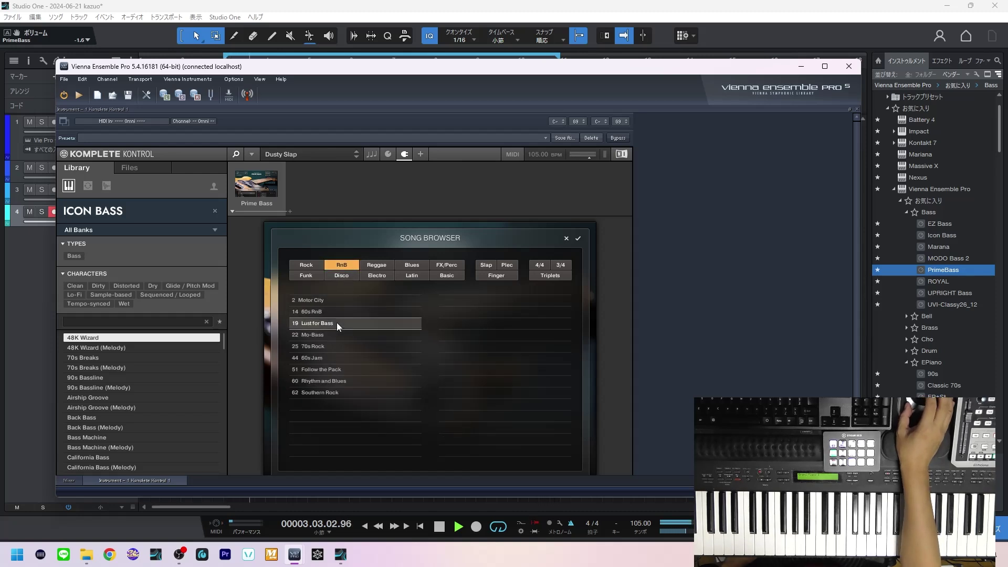
double_click(336, 322)
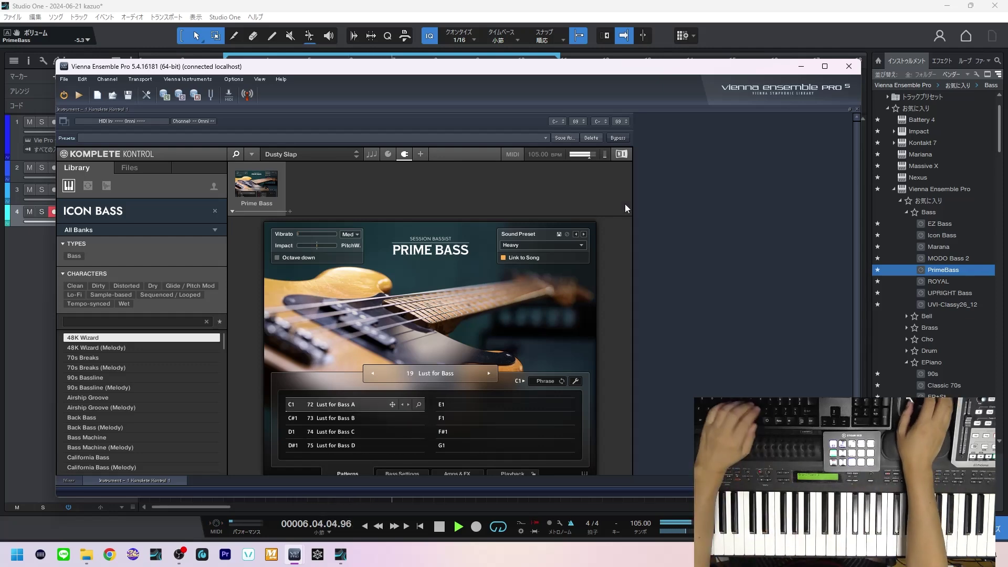
key("alt+Tab")
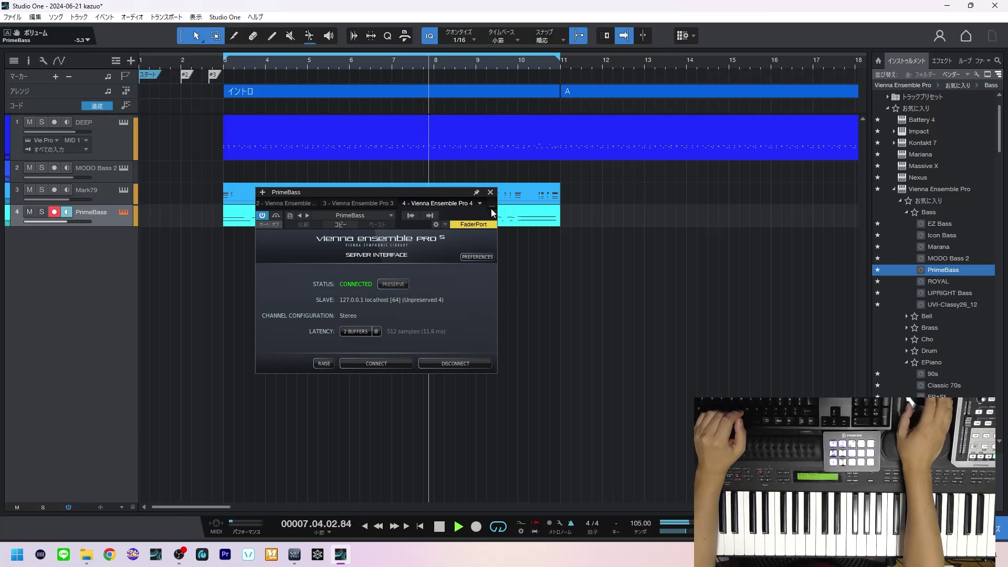
left_click(490, 192)
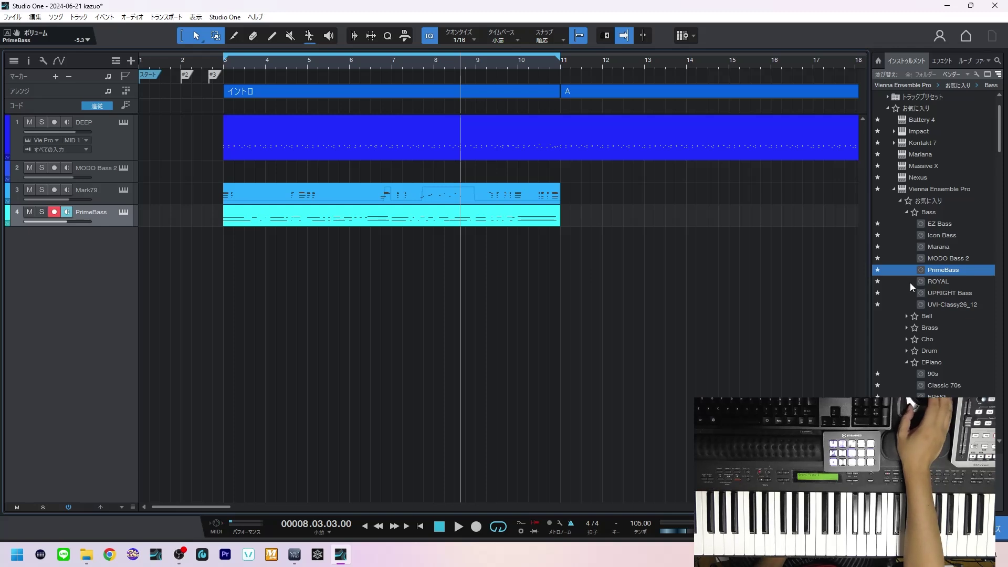
- Add a new track with the ROYAL bass preset and look through the ujam folder of the Bass library
left_click_drag(944, 280, 104, 274)
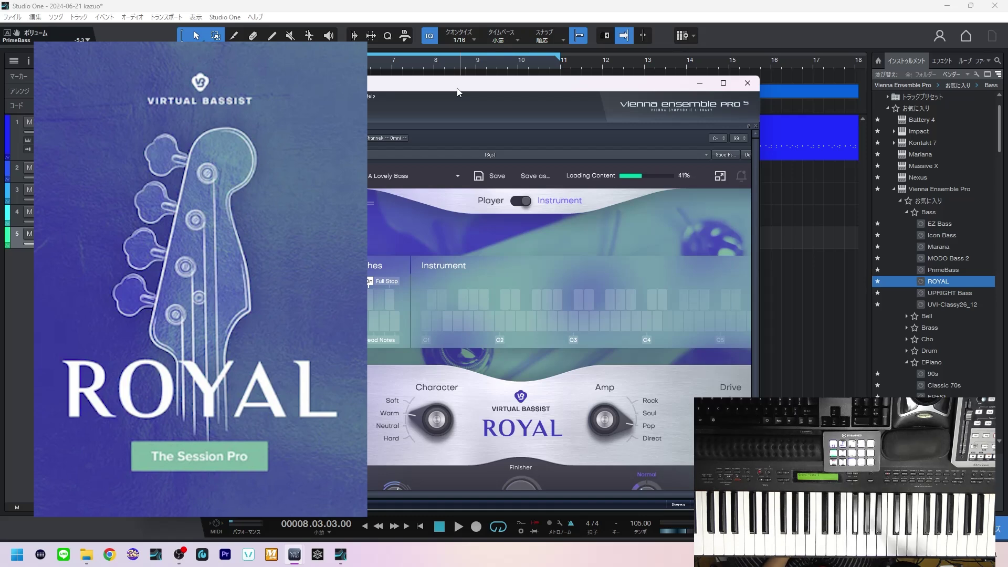
scroll(924, 257, "down", 1)
scroll(924, 258, "down", 3)
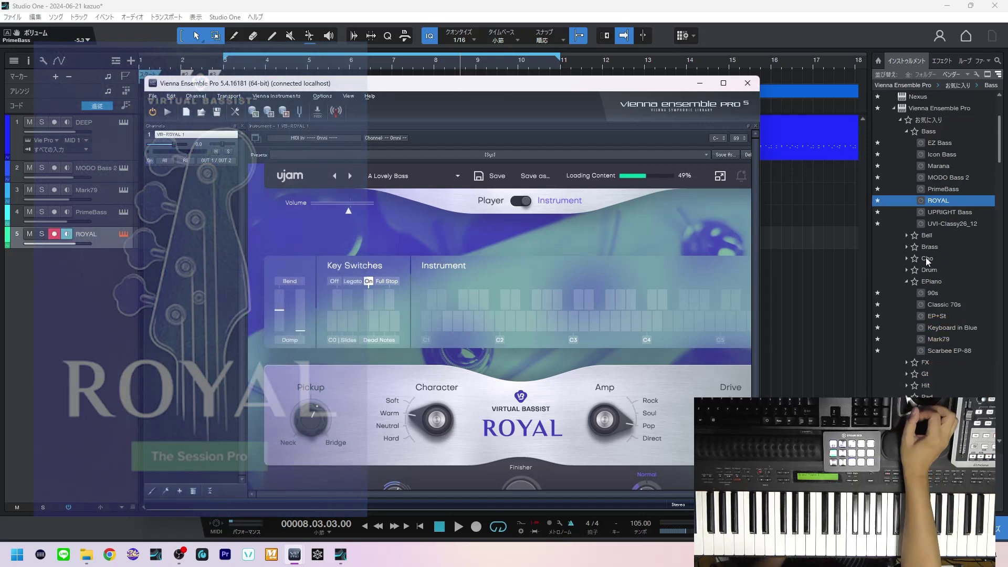
left_click(998, 151)
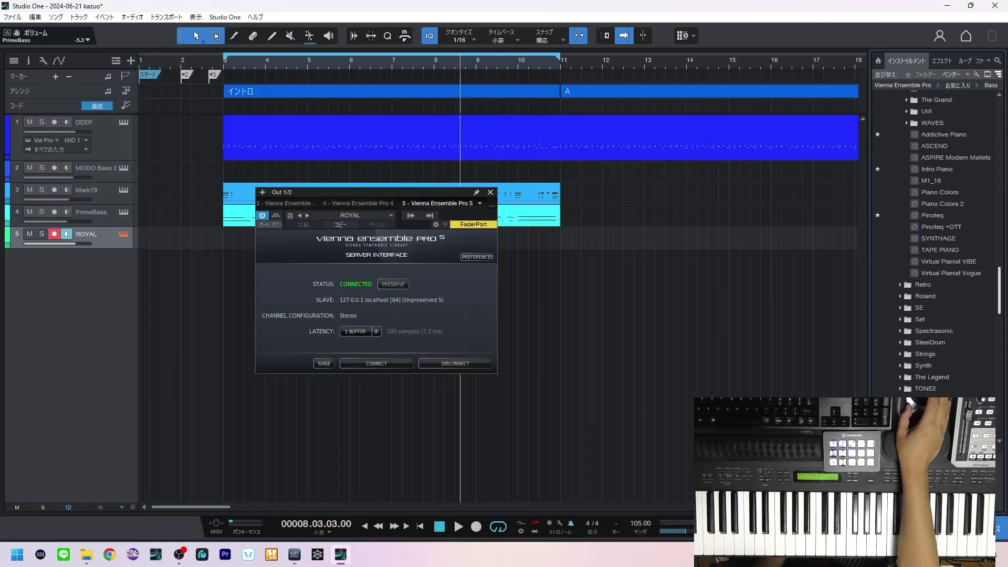
scroll(941, 263, "down", 5)
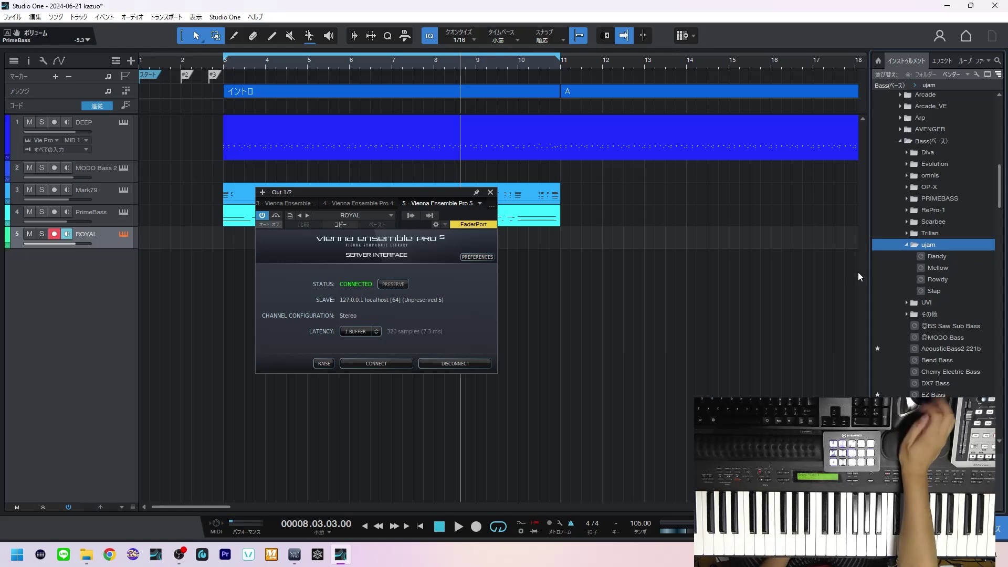
left_click(907, 245)
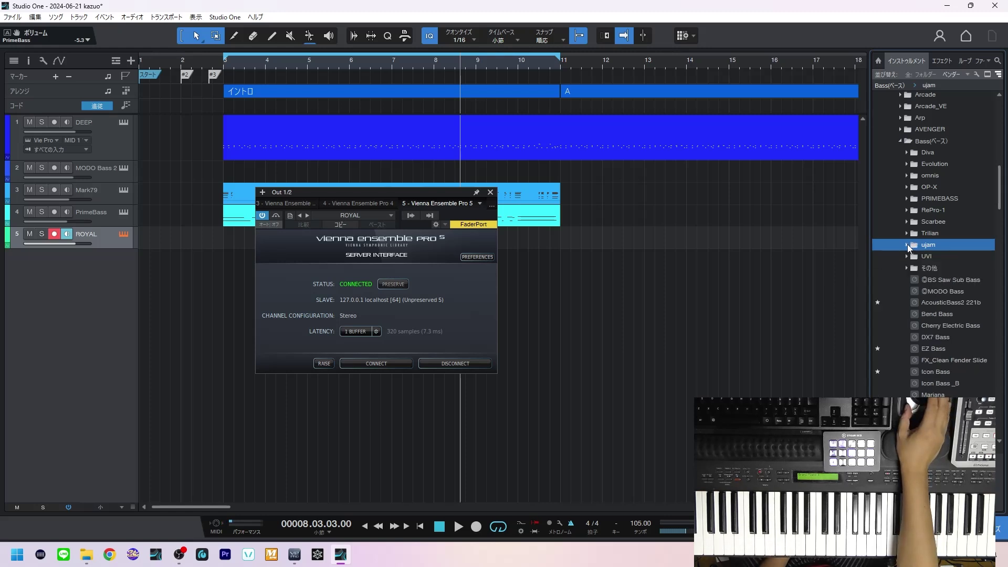
- Bring up the ROYAL instrument, hide the channel list, and widen and reposition the Vienna Ensemble Pro window
left_click(322, 363)
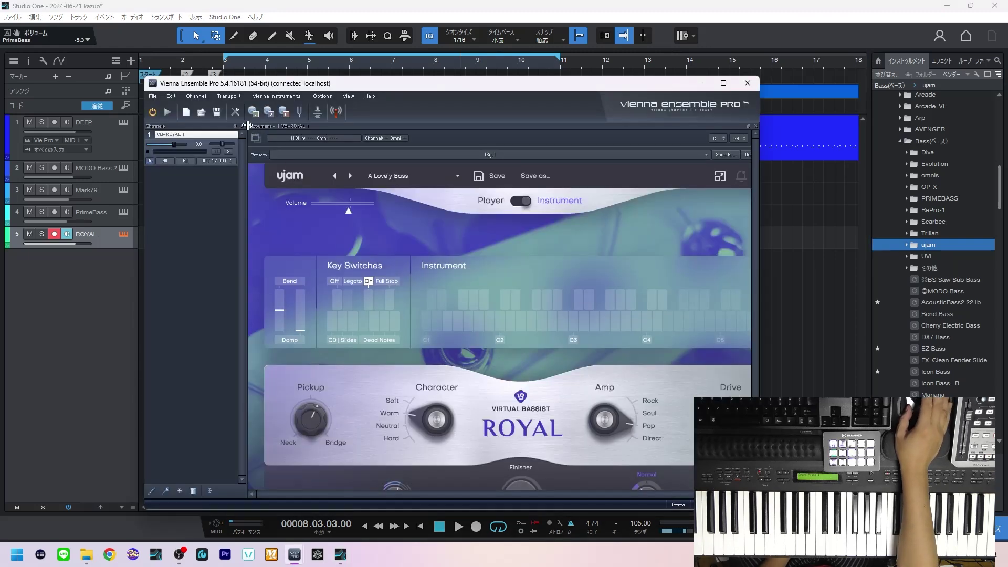
left_click(243, 126)
left_click_drag(358, 88, 283, 76)
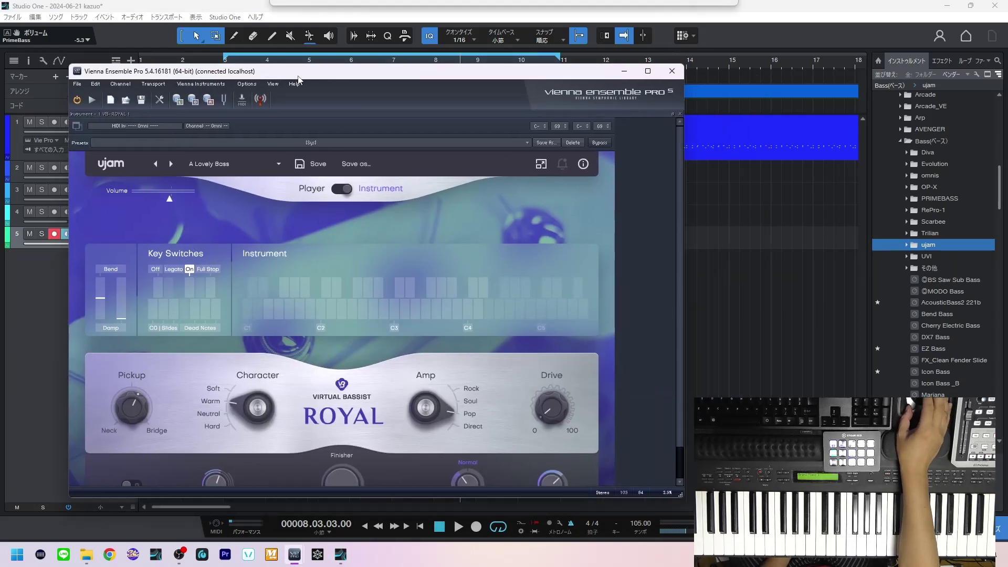
left_click_drag(680, 496, 847, 485)
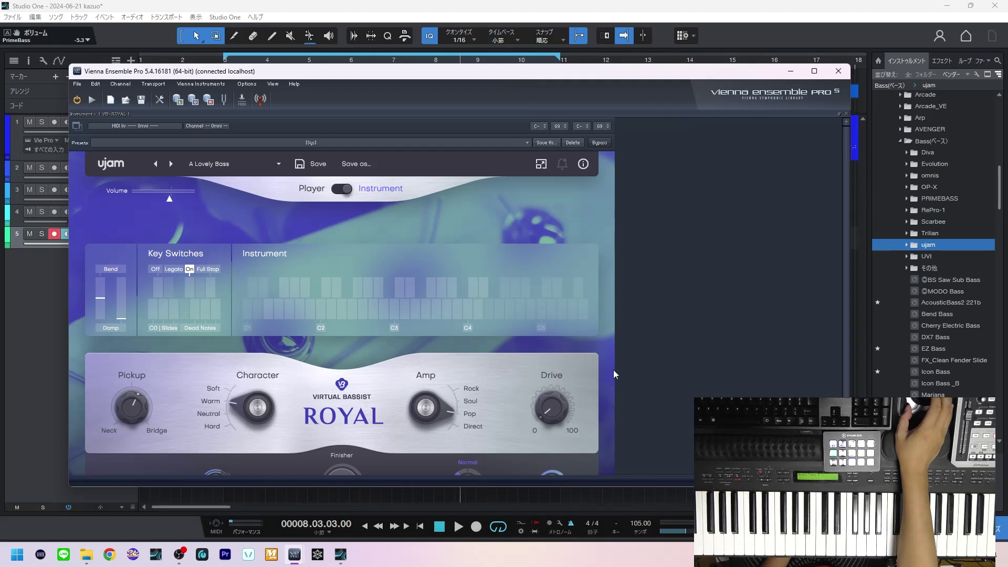
left_click_drag(387, 74, 377, 59)
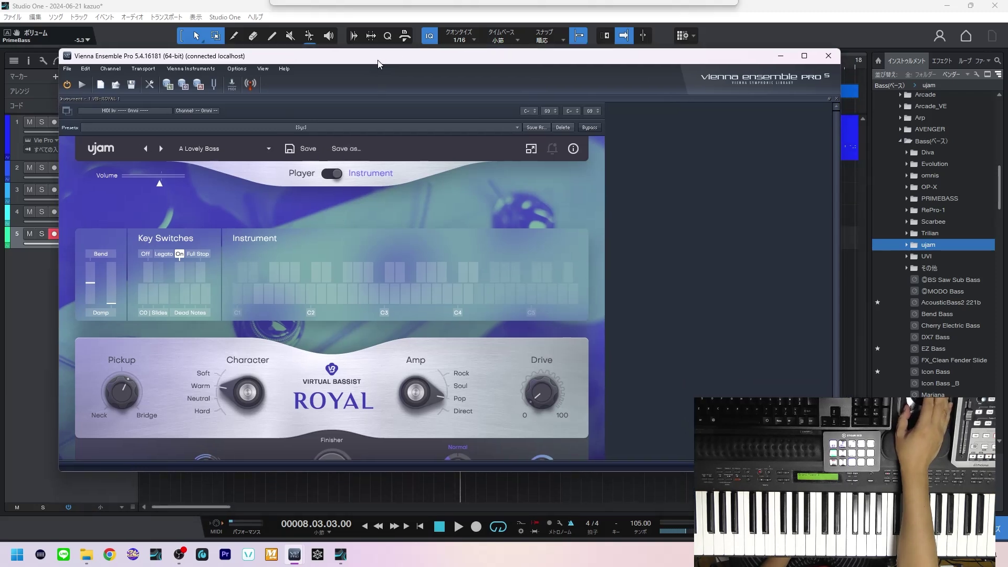
- Audition the Smooth Soul Ballad phrases in ROYAL's Player mode and return to Instrument mode
left_click(330, 173)
left_click(311, 294)
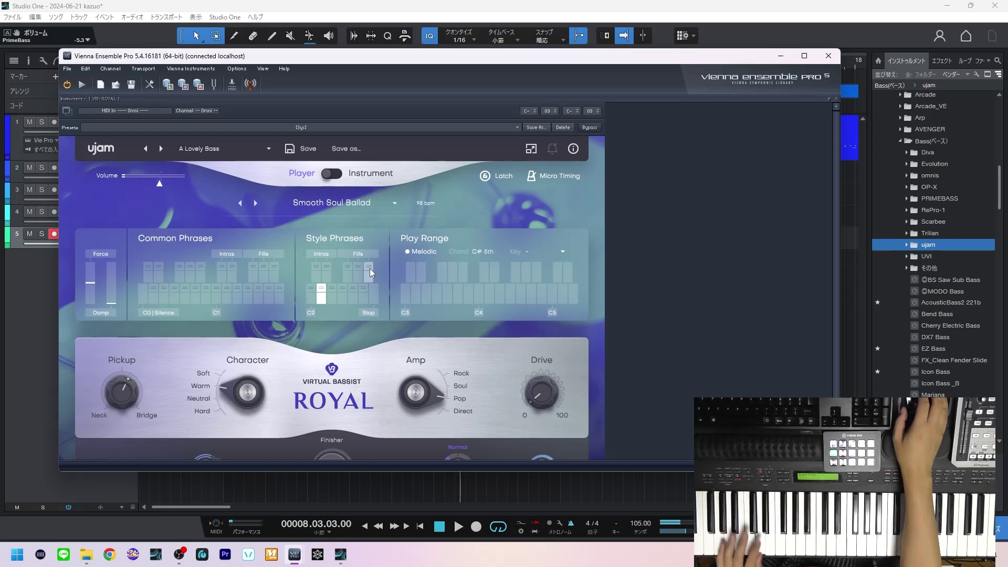
left_click(370, 173)
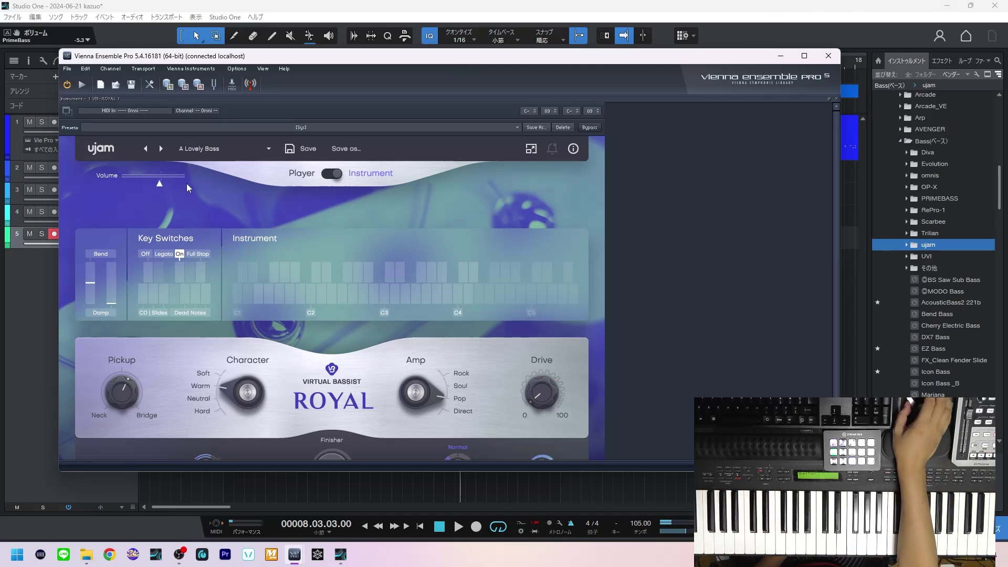
- Try ROYAL's Battle Of The Bass factory preset and advance to the Daft Luck preset
left_click(197, 149)
mouse_move(200, 159)
mouse_move(337, 167)
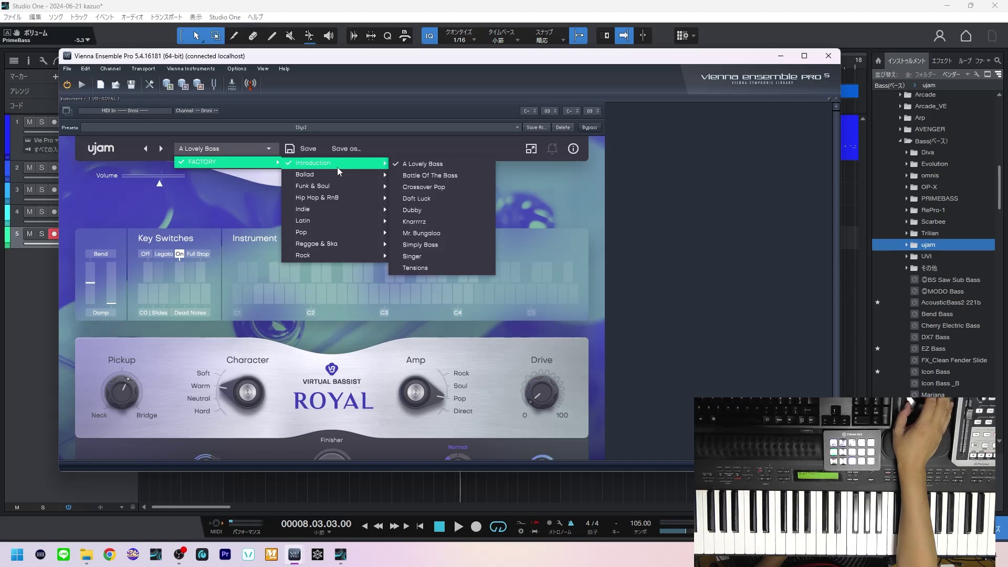
left_click(402, 171)
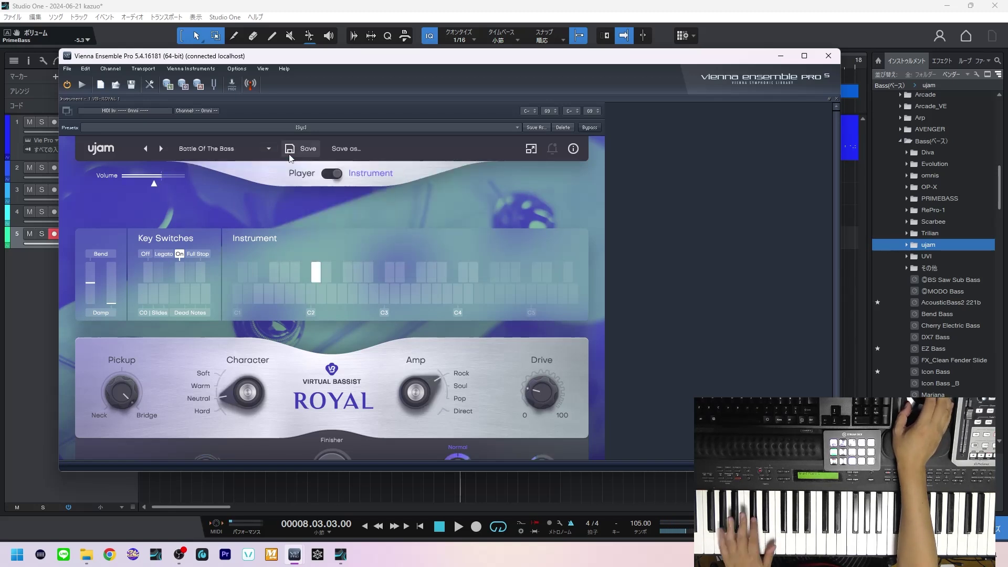
left_click(160, 150)
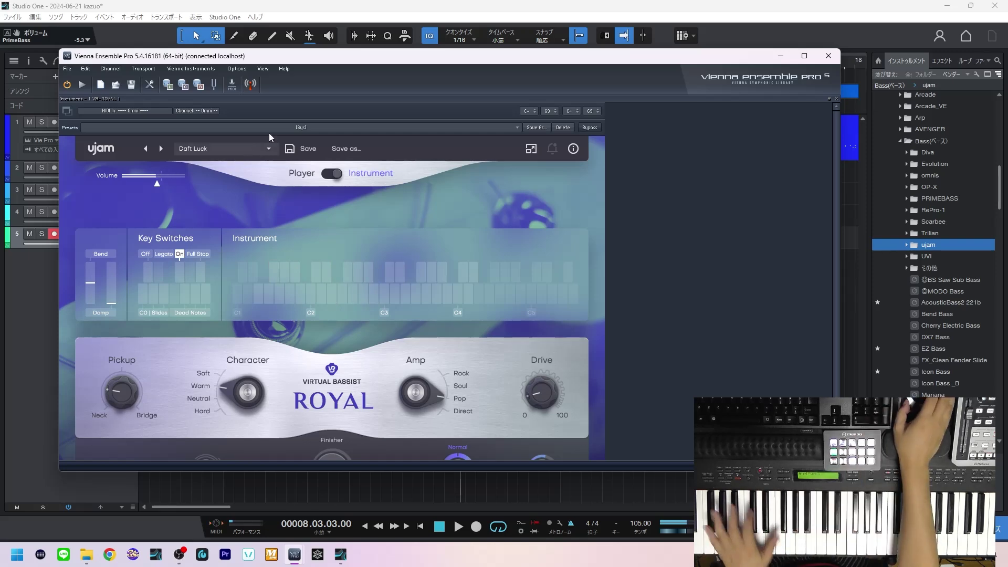
- Close the ROYAL windows and play the looped intro with the PrimeBass track muted to try ROYAL against it
left_click(835, 55)
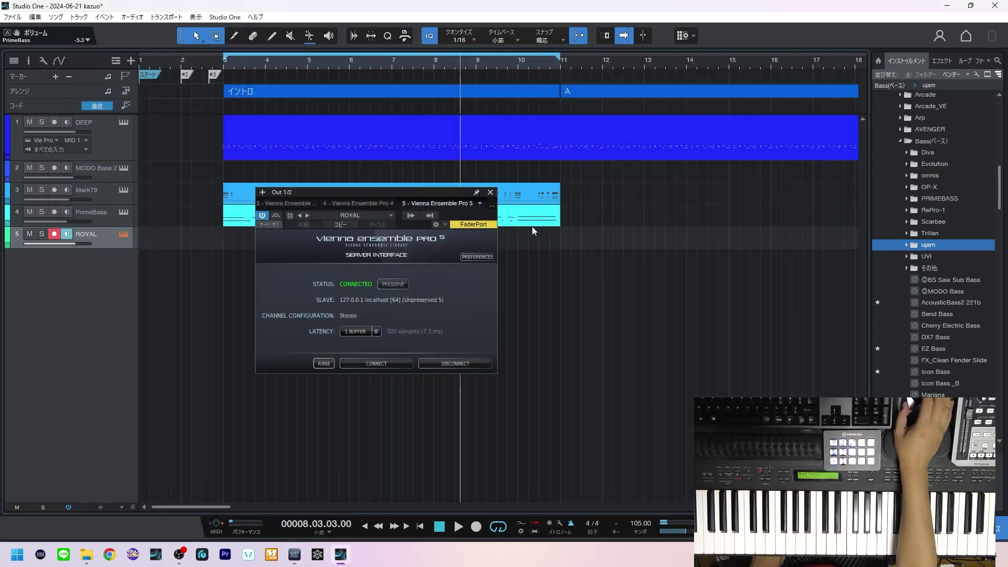
left_click(490, 193)
key("space")
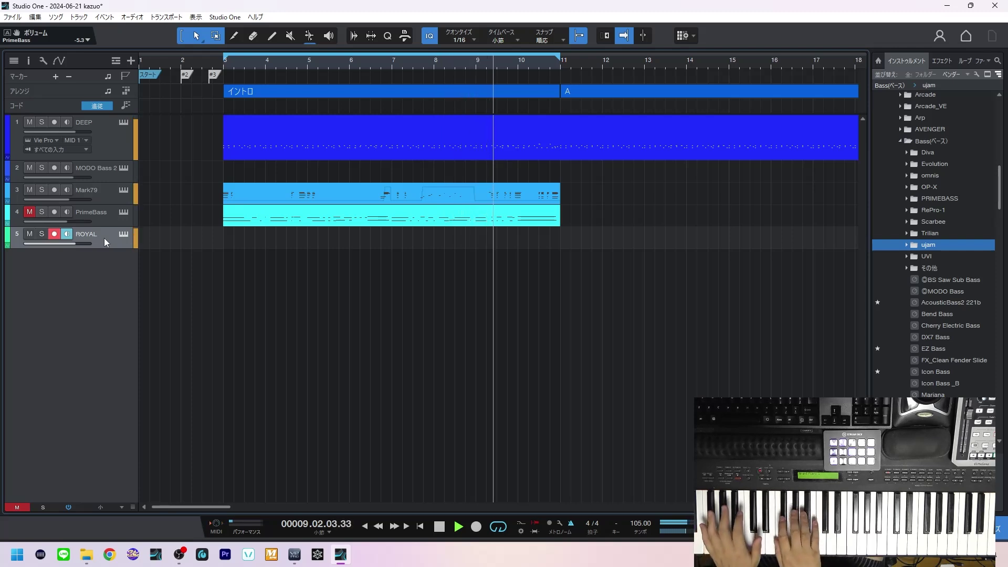
- Try recording a ROYAL bass take over the looped intro and check its level in the mixer
key("shift+b")
key("shift+b")
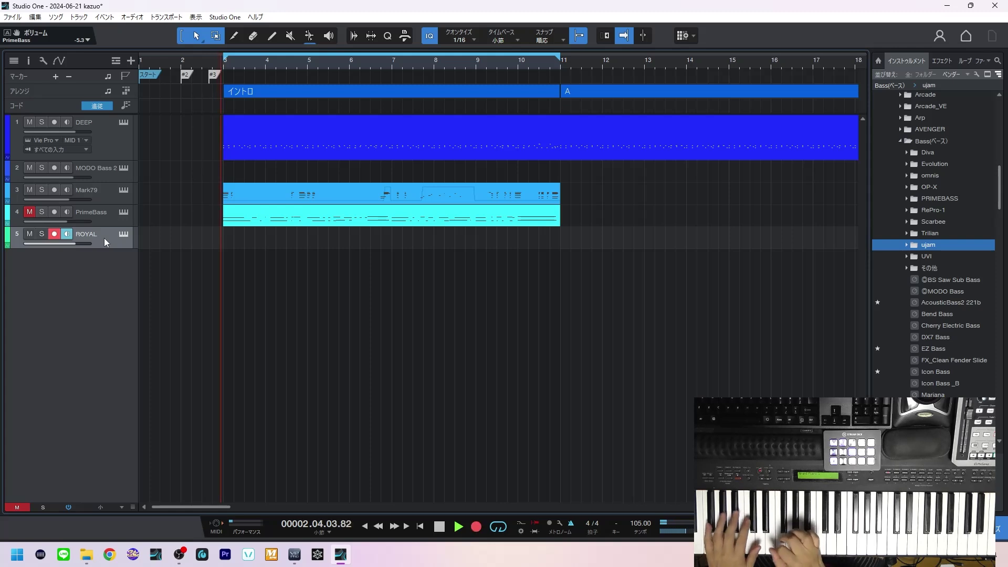
key("KP_Multiply")
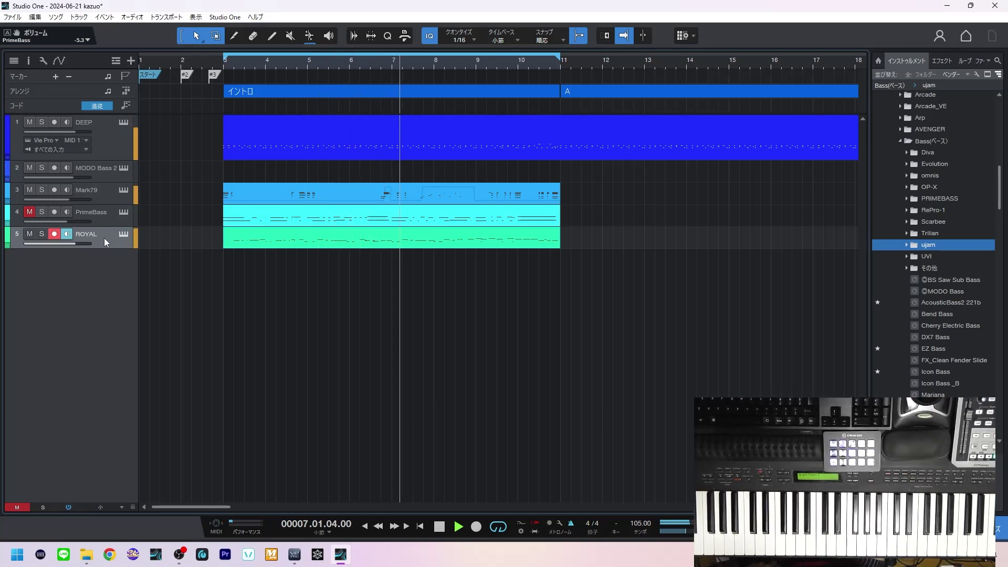
key("F3")
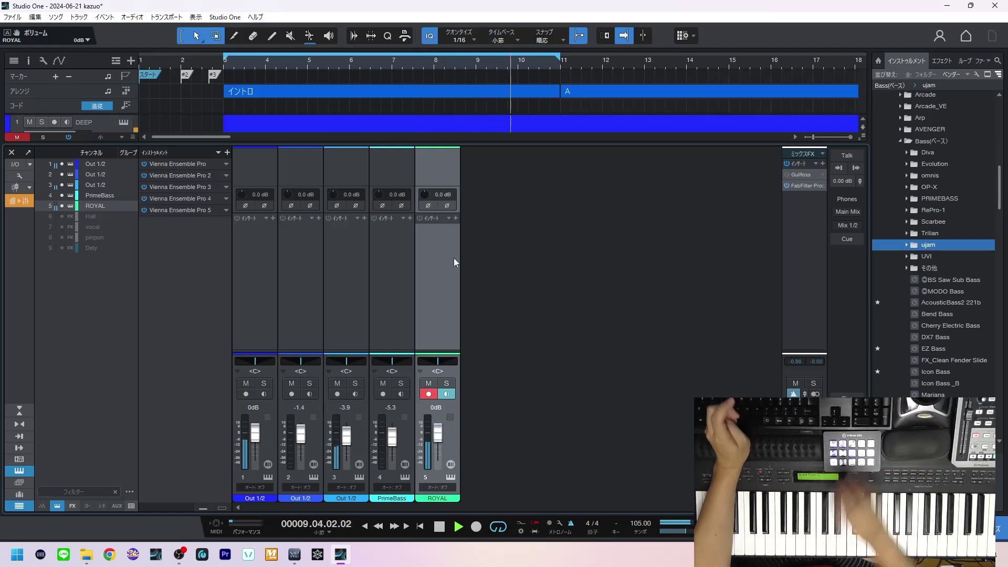
left_click(8, 153)
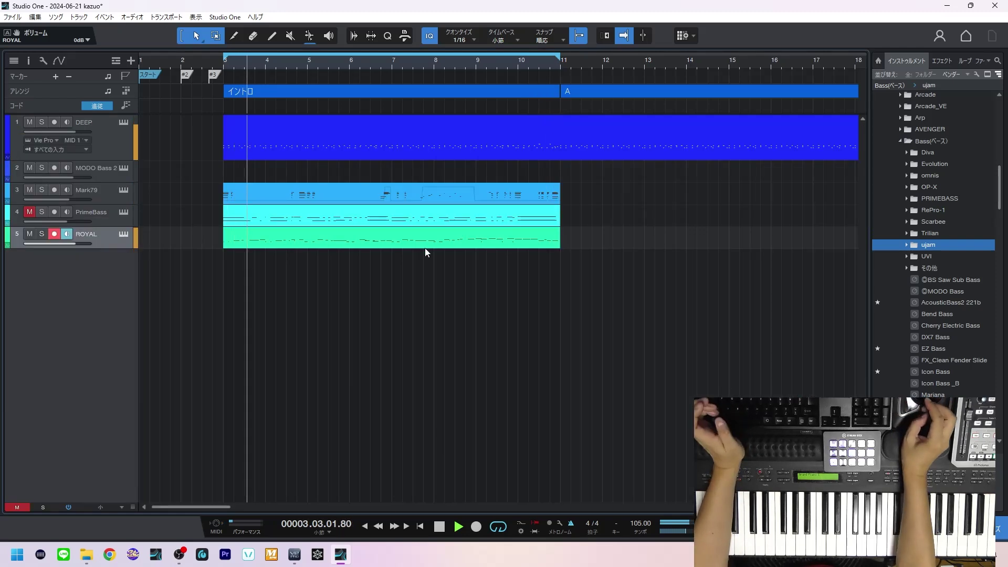
- Stop playback, add the UVI-Classy26_12 bass favourite as a new instrument track and close its plug-in windows
left_click(105, 196)
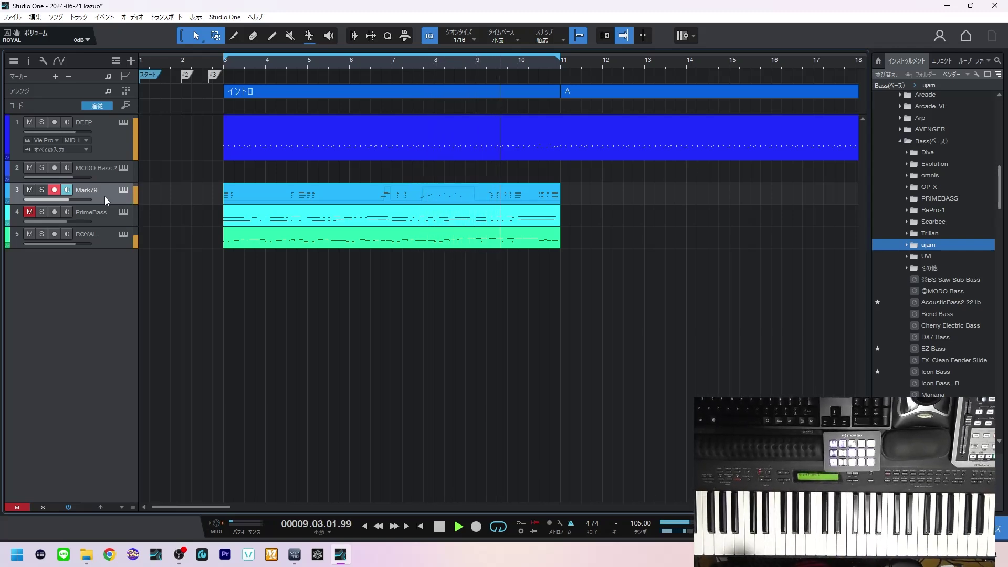
key("space")
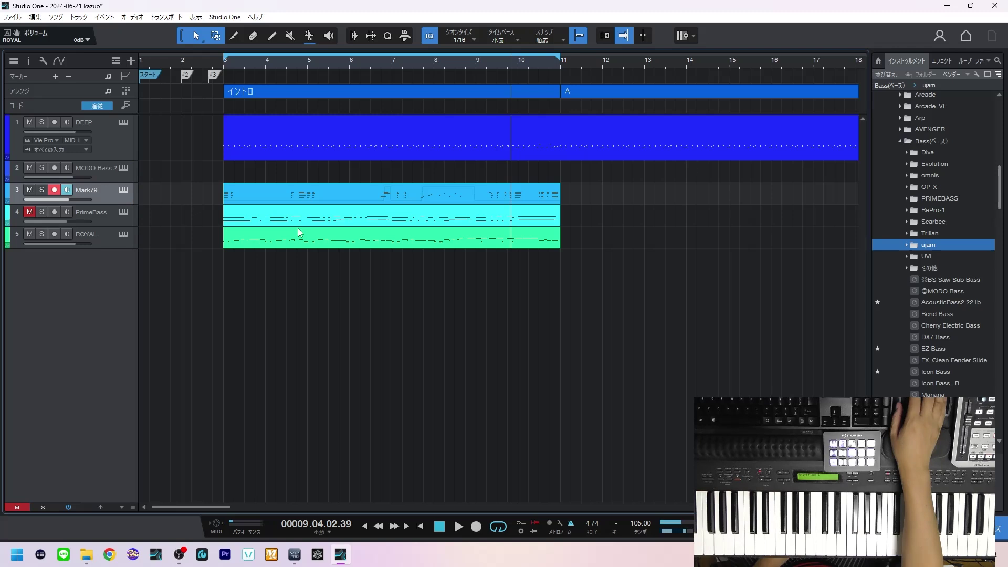
left_click(543, 263)
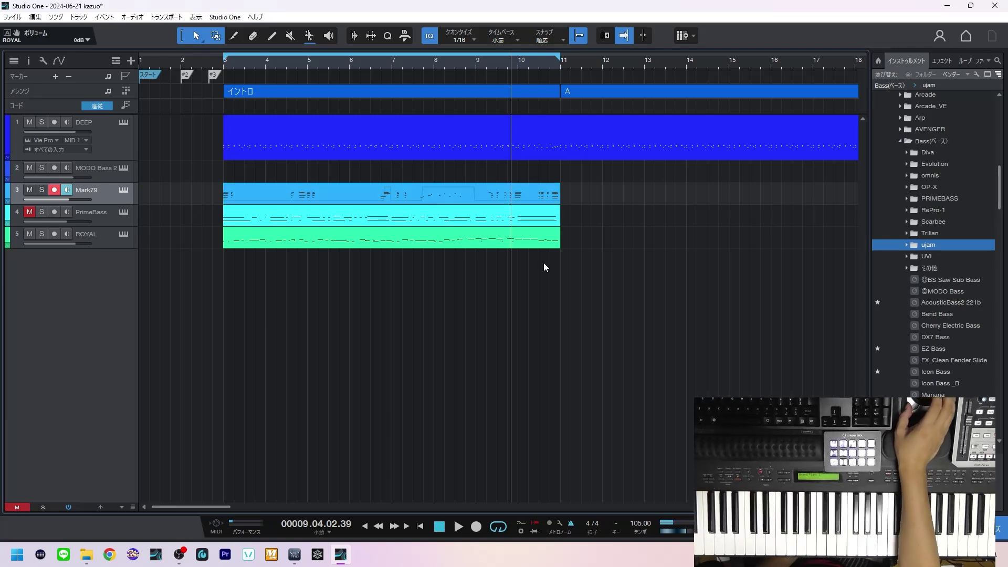
left_click(106, 237)
scroll(1000, 161, "up", 10)
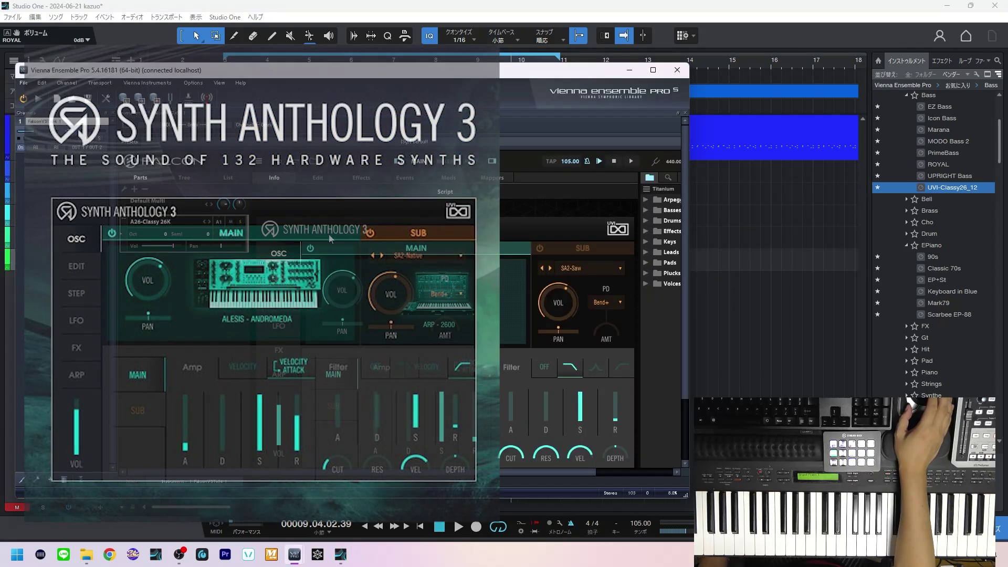
left_click_drag(687, 498, 828, 504)
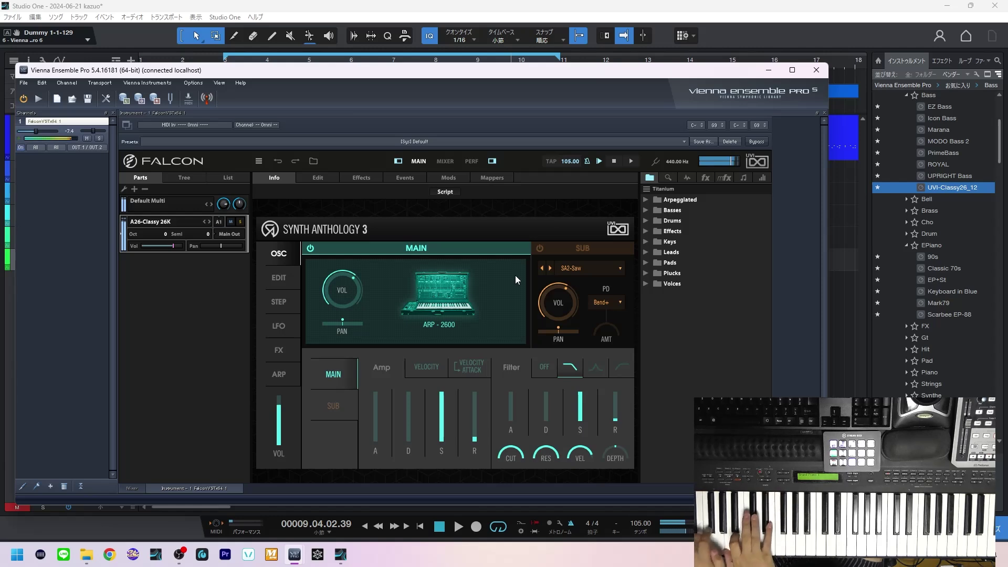
left_click(817, 71)
left_click(490, 194)
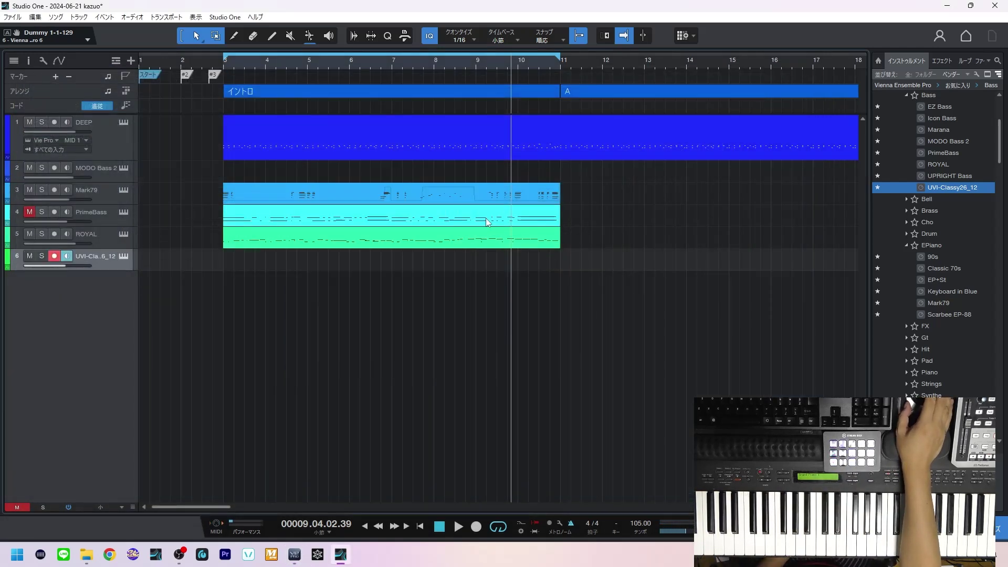
- Delete the recorded intro clip from the ROYAL track
left_click(358, 238)
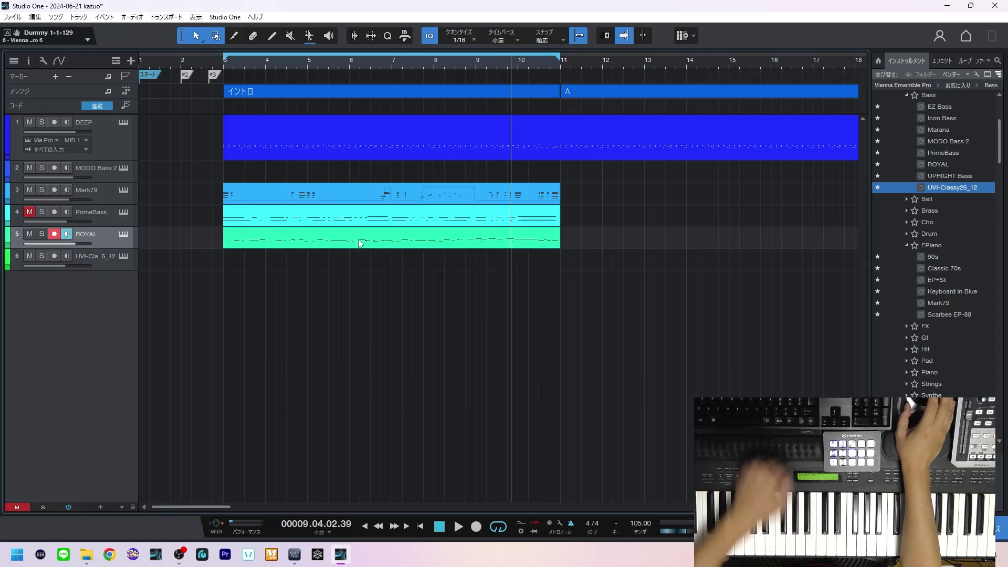
key("Delete")
- Try a bass take on the UVI-Classy26_12 track over the looped intro and delete it
left_click(91, 257)
key("space")
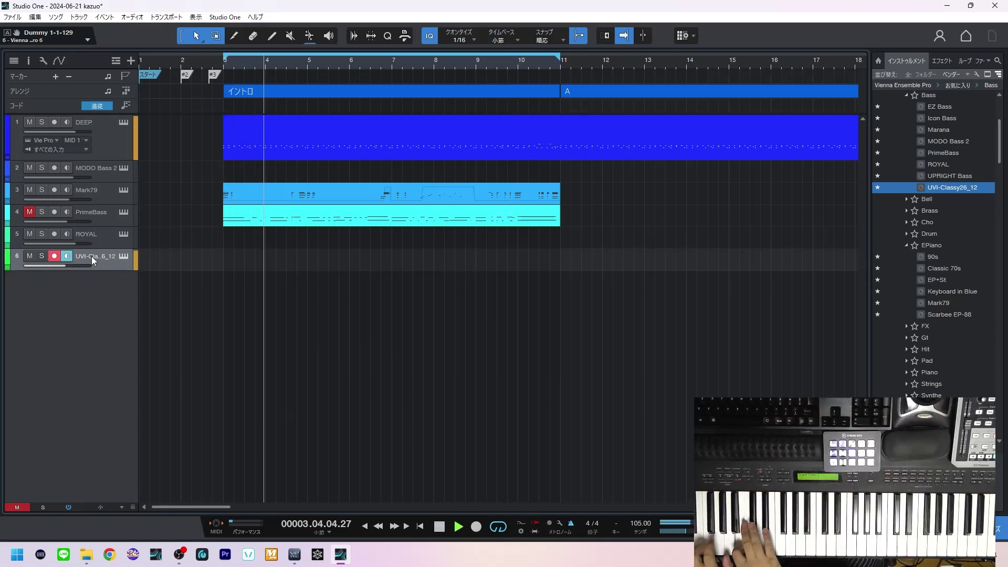
key("KP_Multiply")
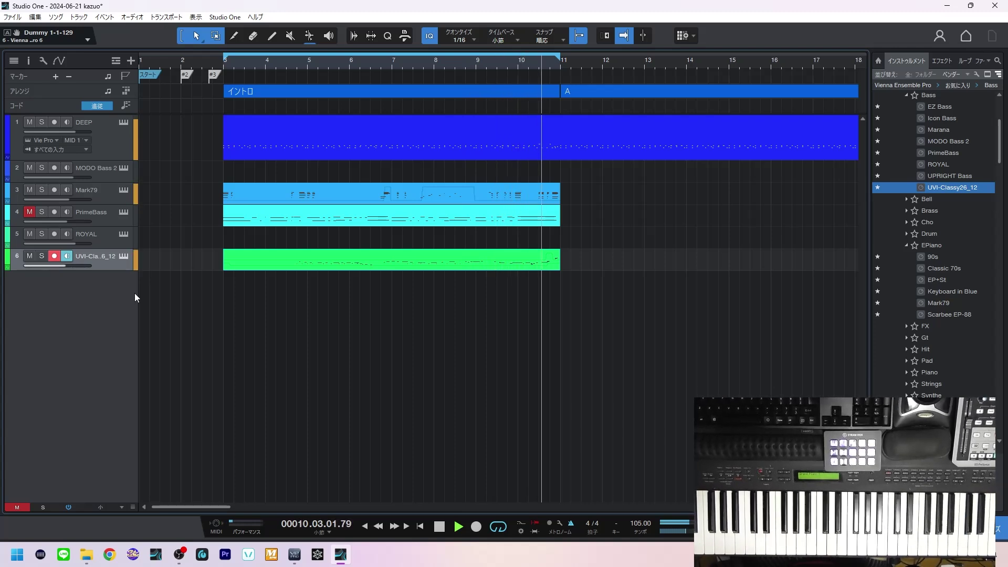
left_click(319, 259)
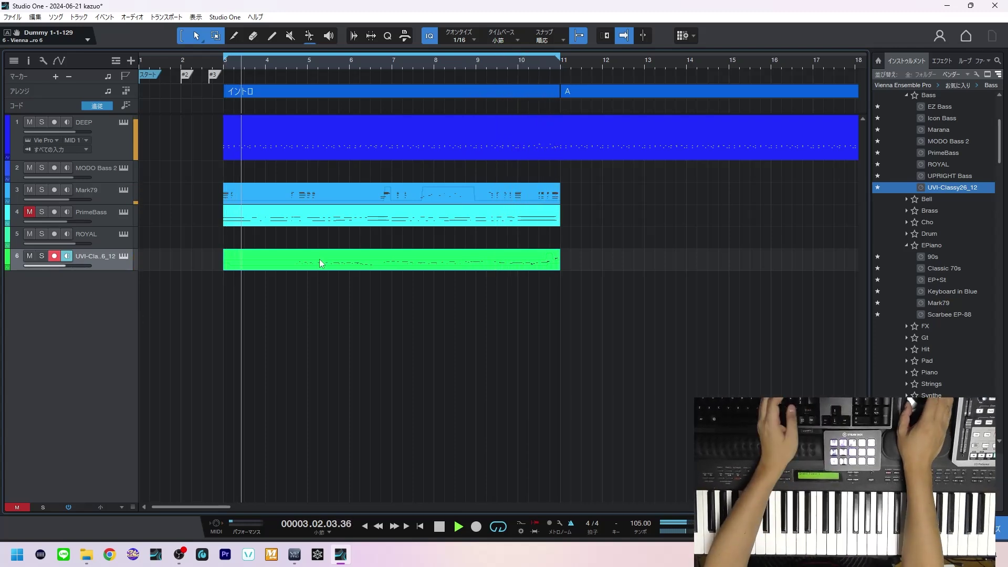
key("Delete")
- Record a new bass take on the UVI-Classy26_12 track over the looped intro, play it back and stop
key("space")
key("space")
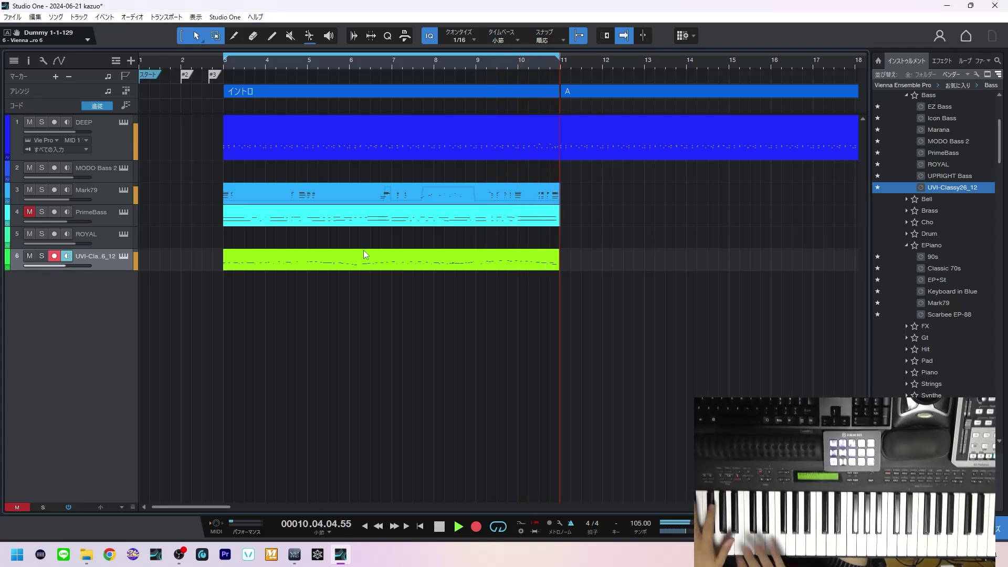
key("KP_Multiply")
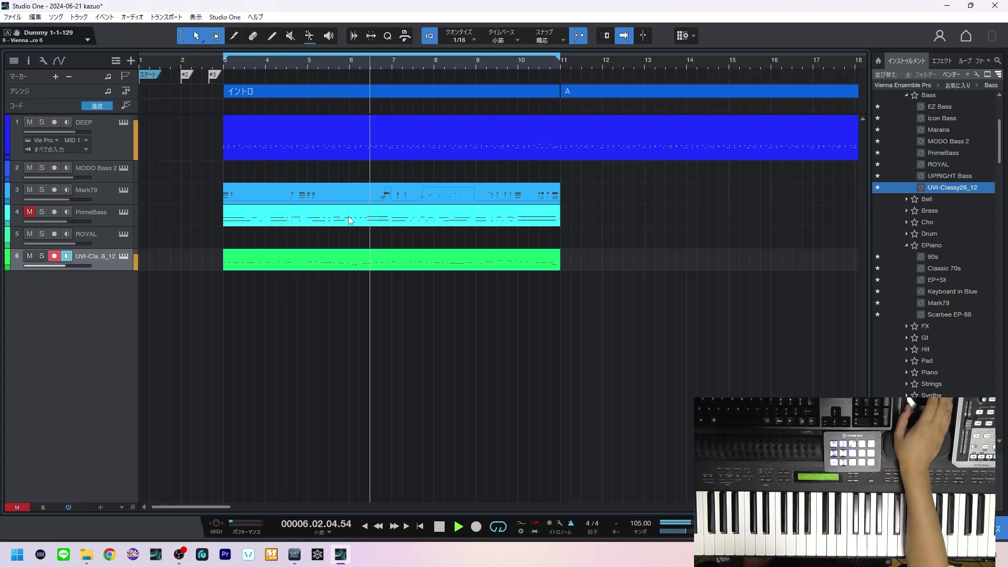
mouse_move(87, 199)
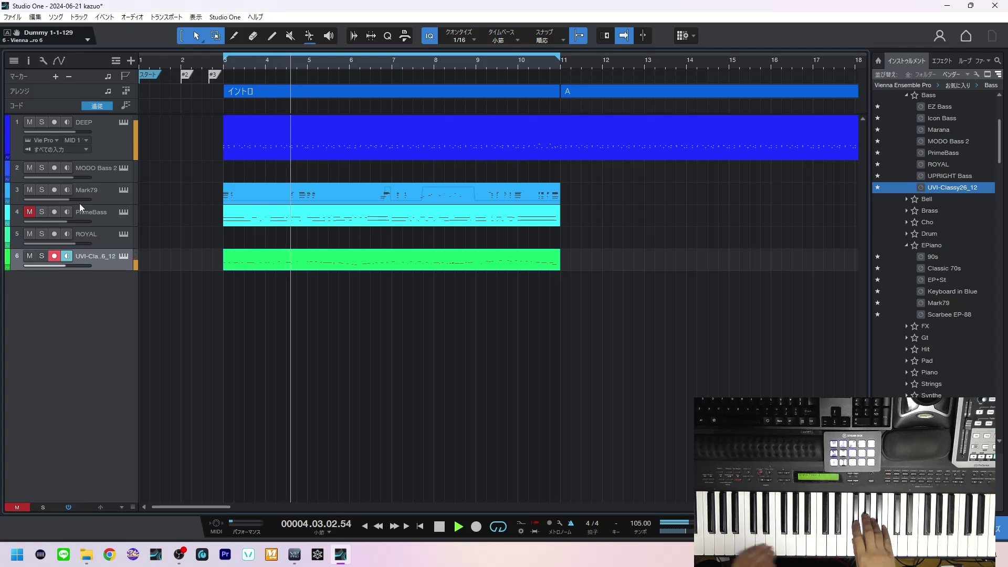
key("space")
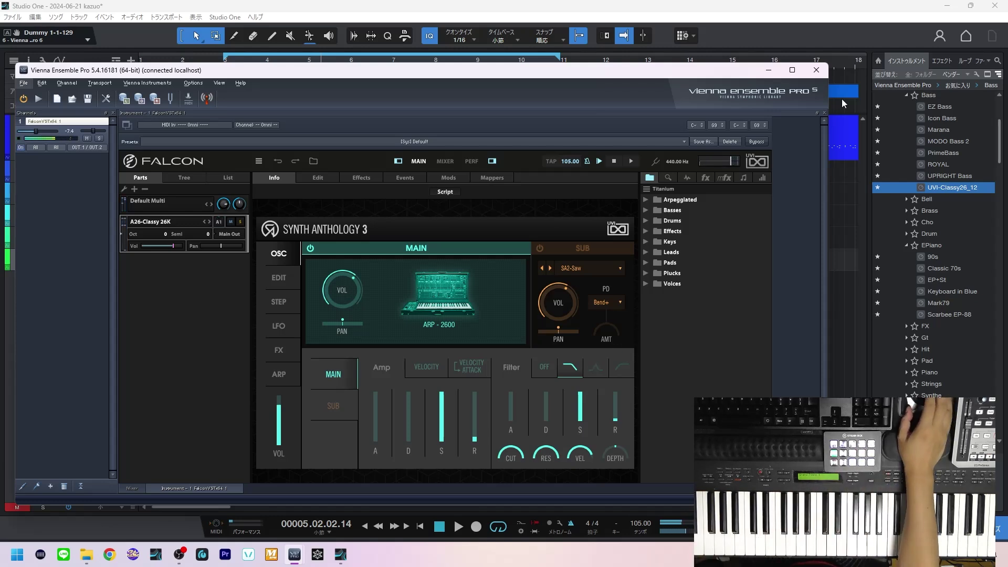
- Close the Falcon window and add the UPRIGHT Bass favourite as a new instrument track
left_click(817, 70)
left_click(959, 192)
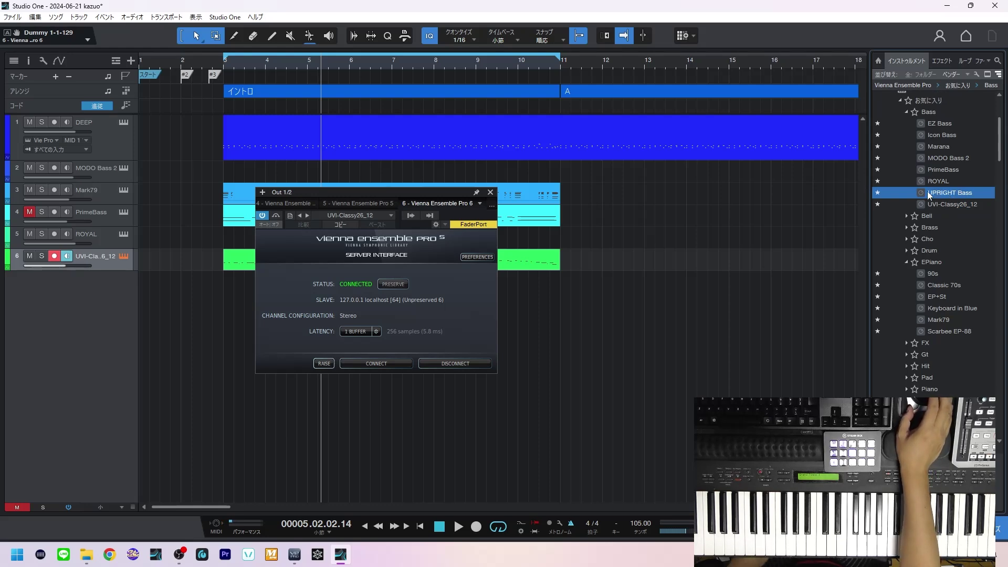
left_click_drag(926, 191, 551, 284)
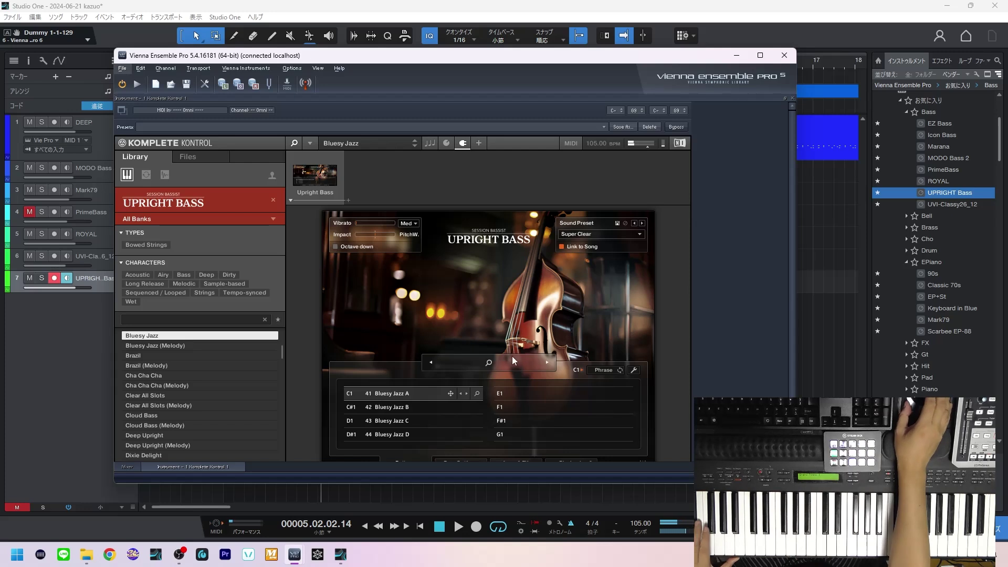
- Load the Knock On Wood song in Upright Bass's Song Browser and close the plug-in windows
left_click(499, 361)
left_click(400, 303)
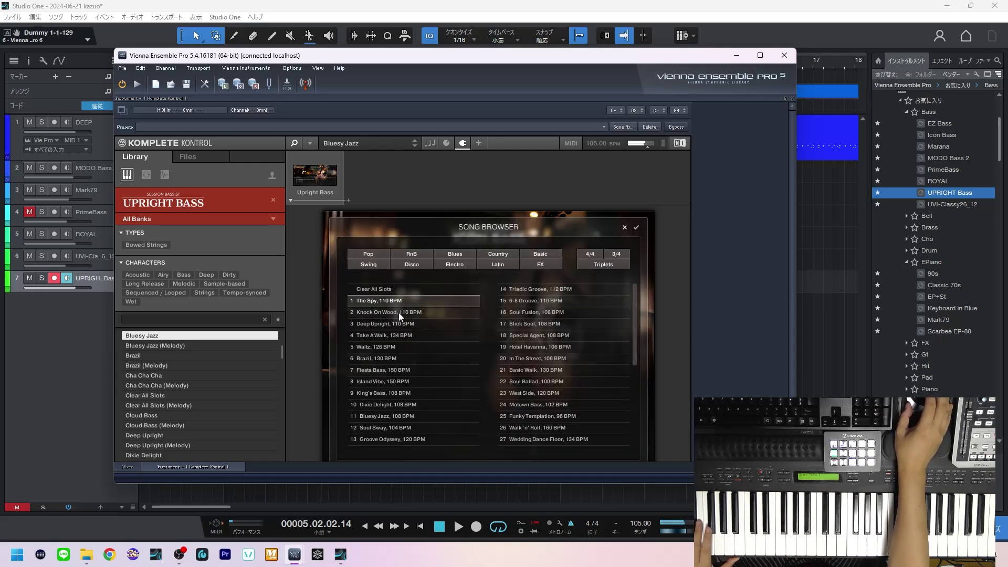
left_click(399, 314)
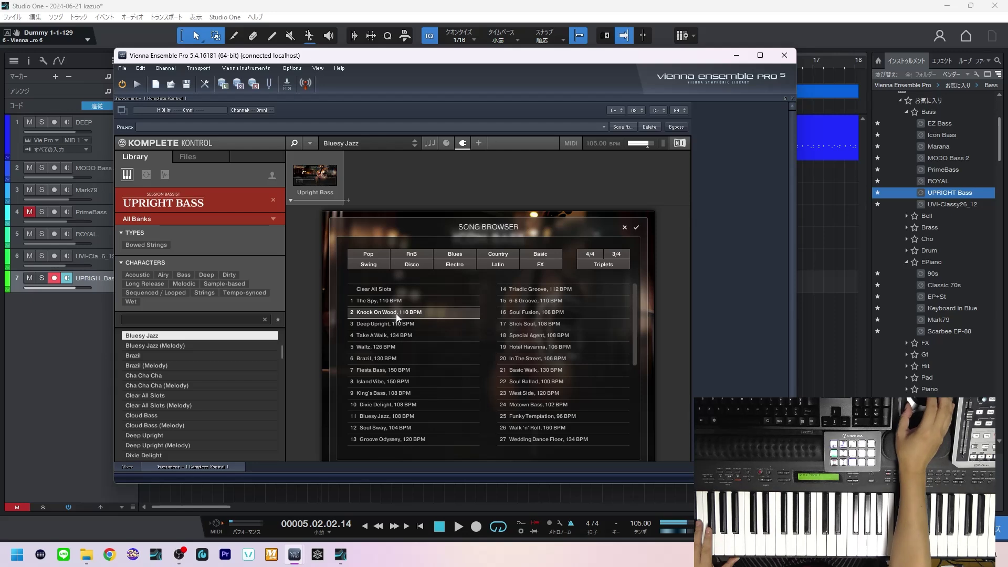
double_click(395, 314)
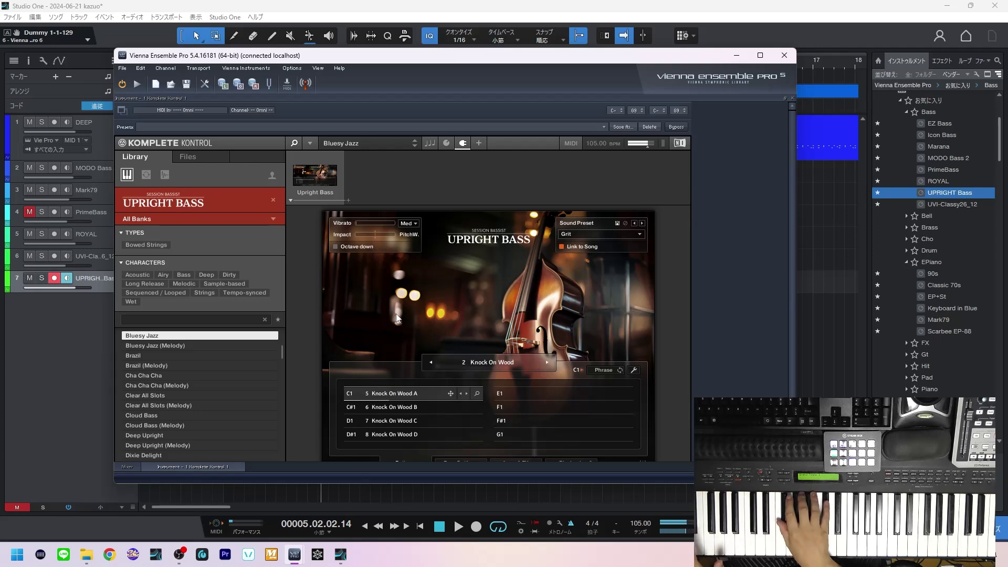
left_click(784, 55)
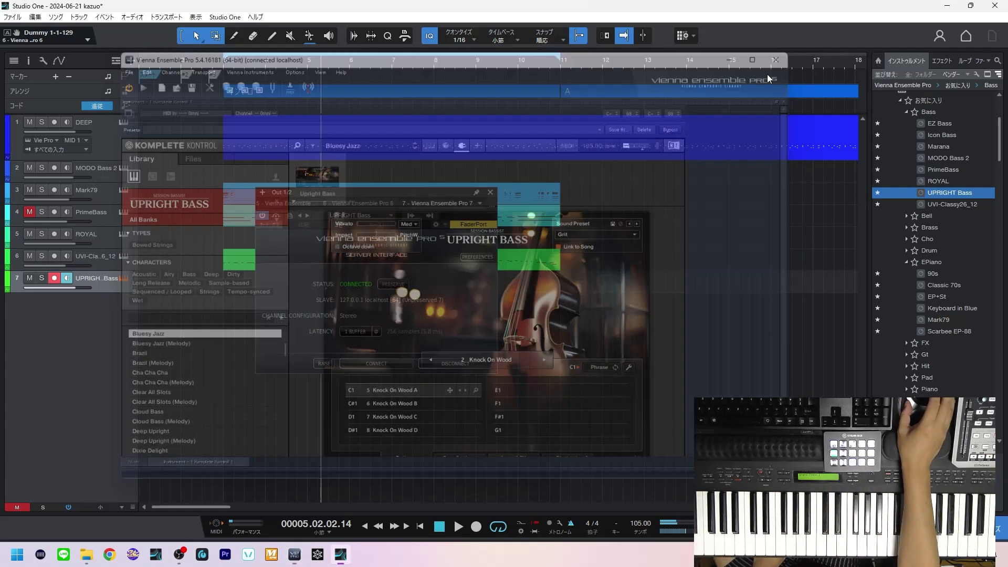
left_click(490, 192)
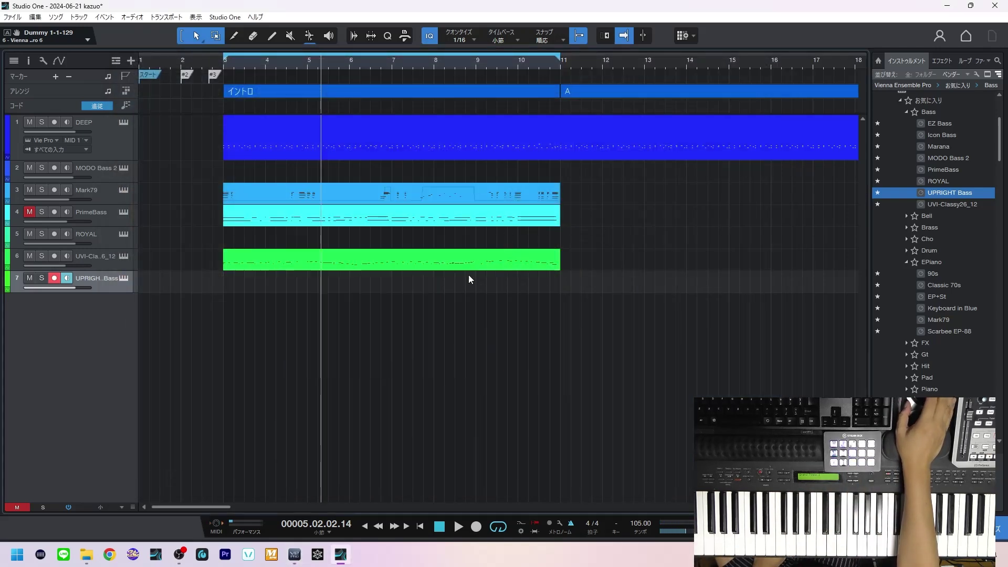
- Record an UPRIGHT Bass take over the intro at a level of +2.4 with the UVI-Classy26_12 track muted, and save the song
key("space")
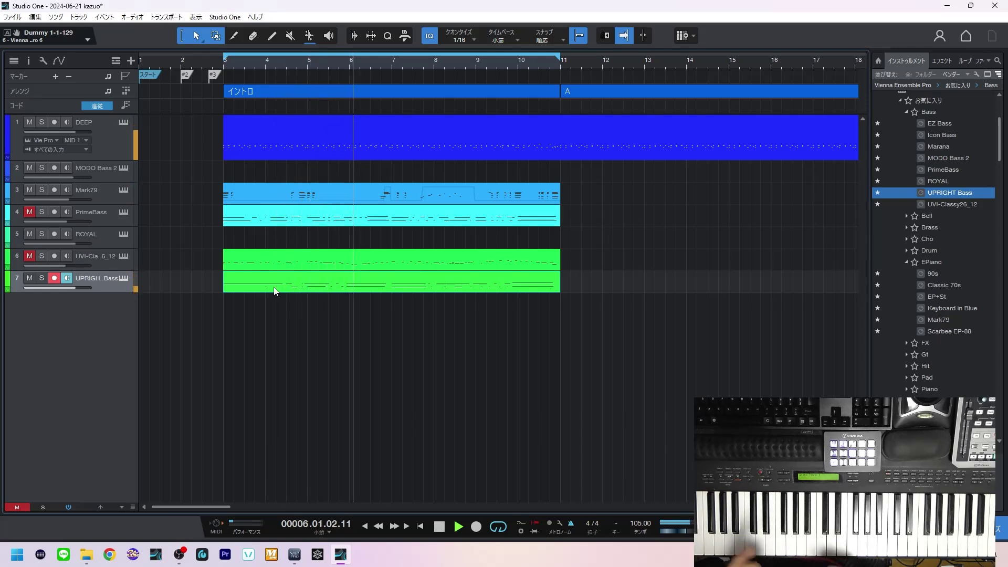
key("F3")
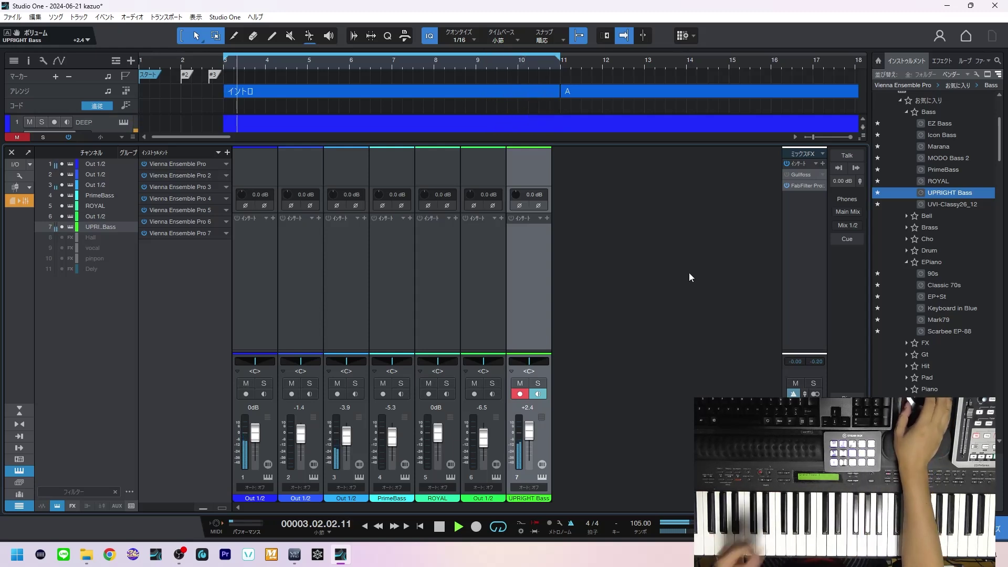
key("space")
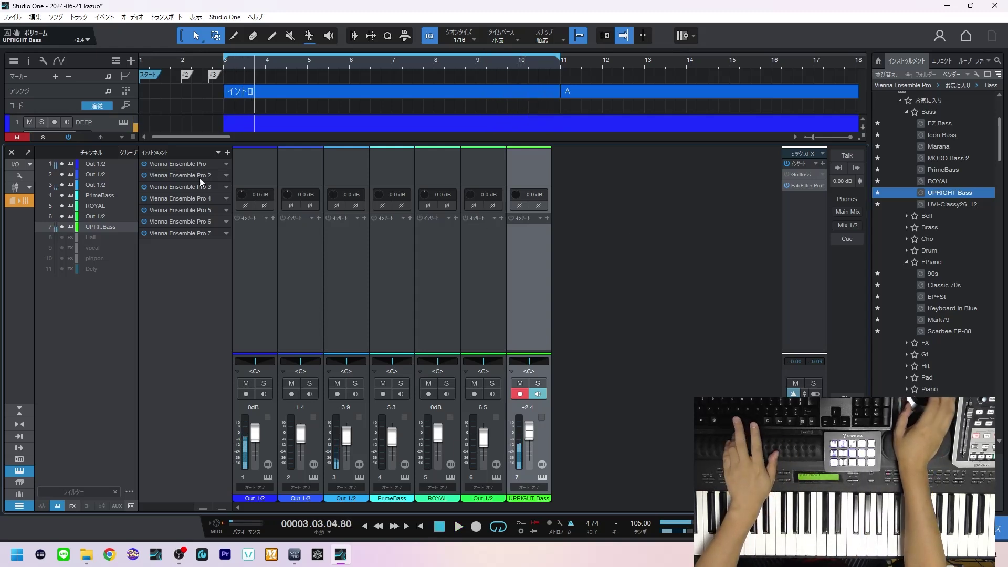
left_click(11, 154)
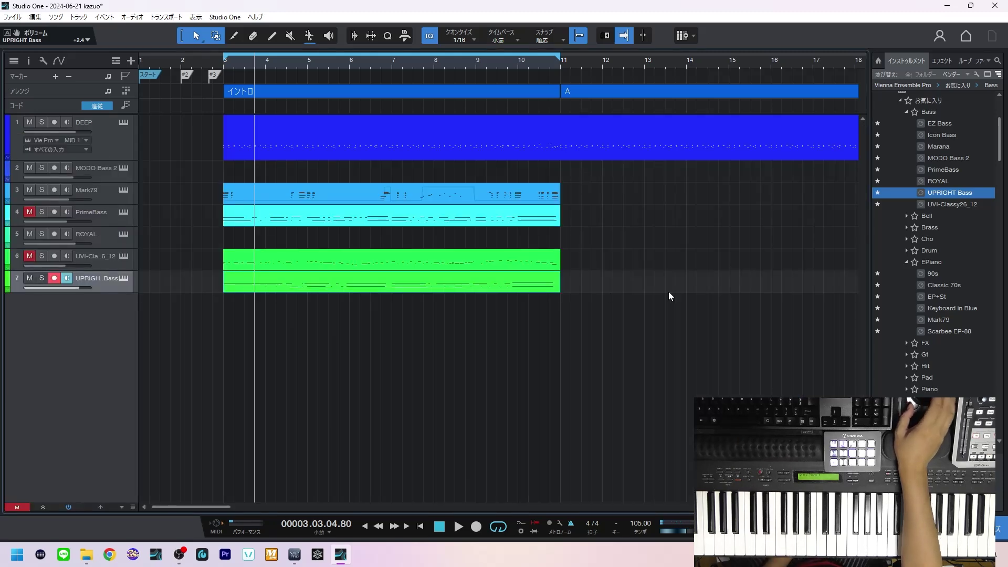
key("ctrl+s")
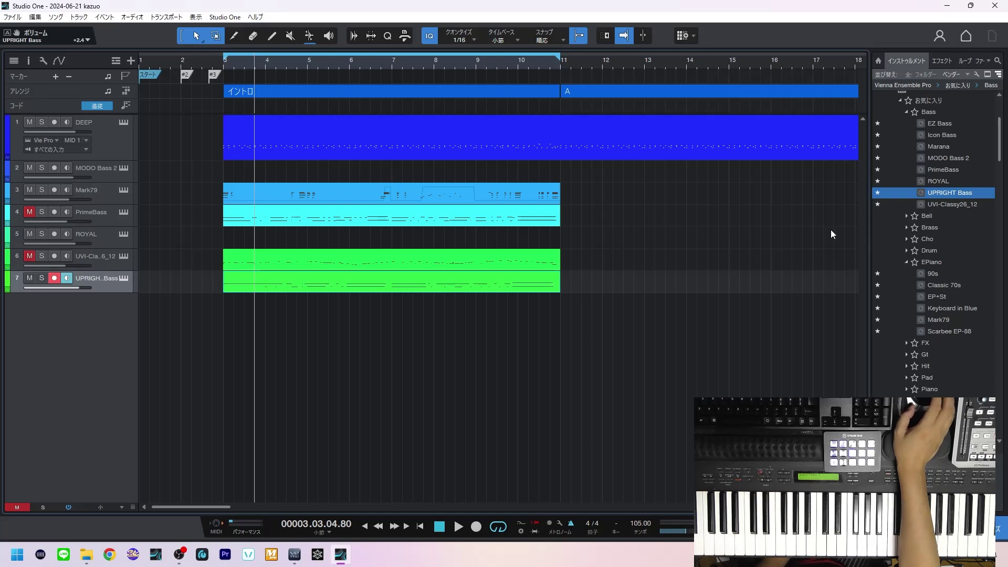
- Add the Marana bass favourite as a new instrument track and reposition the Mariana and Vienna Ensemble Pro windows
scroll(898, 251, "up", 1)
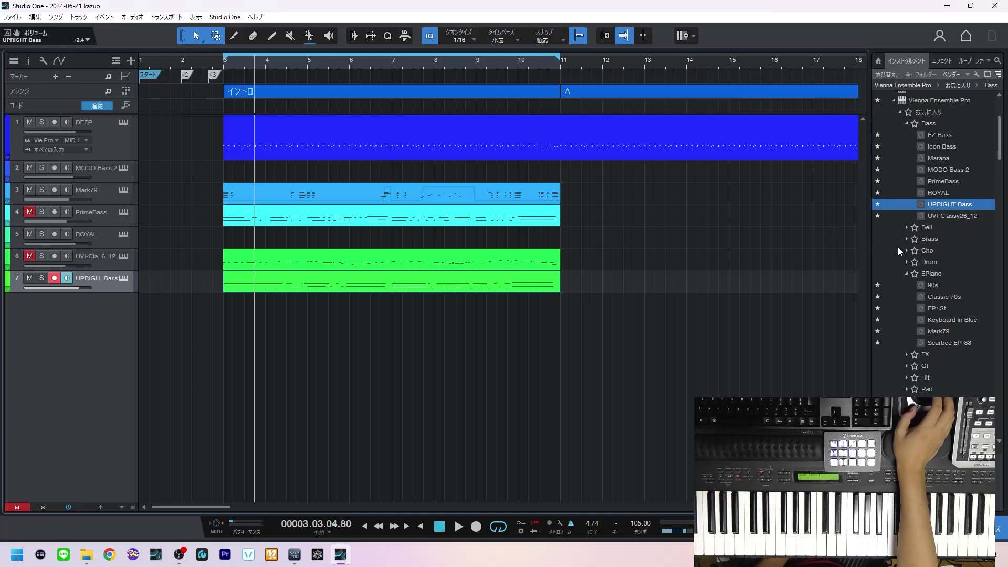
double_click(937, 157)
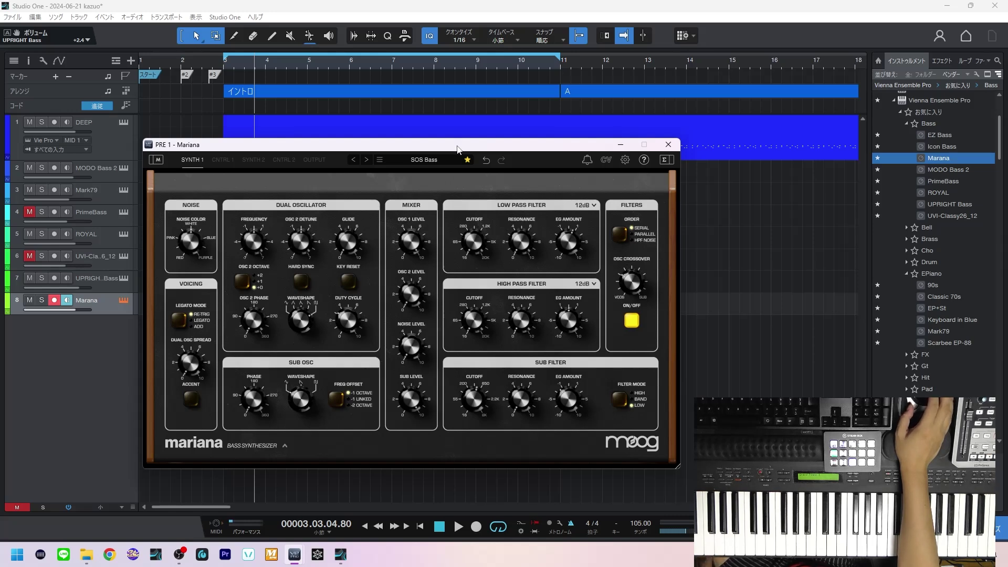
left_click_drag(457, 149, 463, 161)
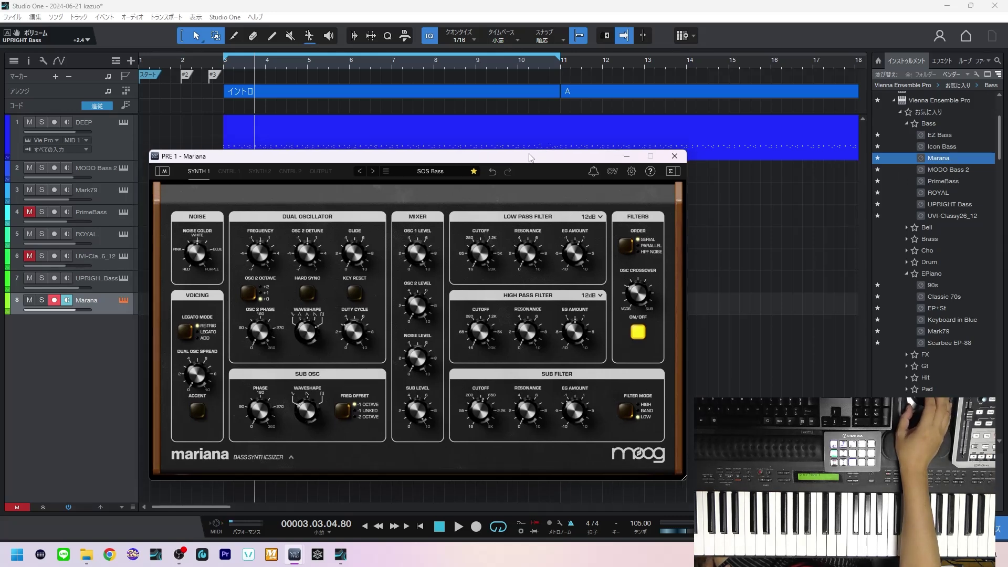
left_click_drag(530, 158, 520, 154)
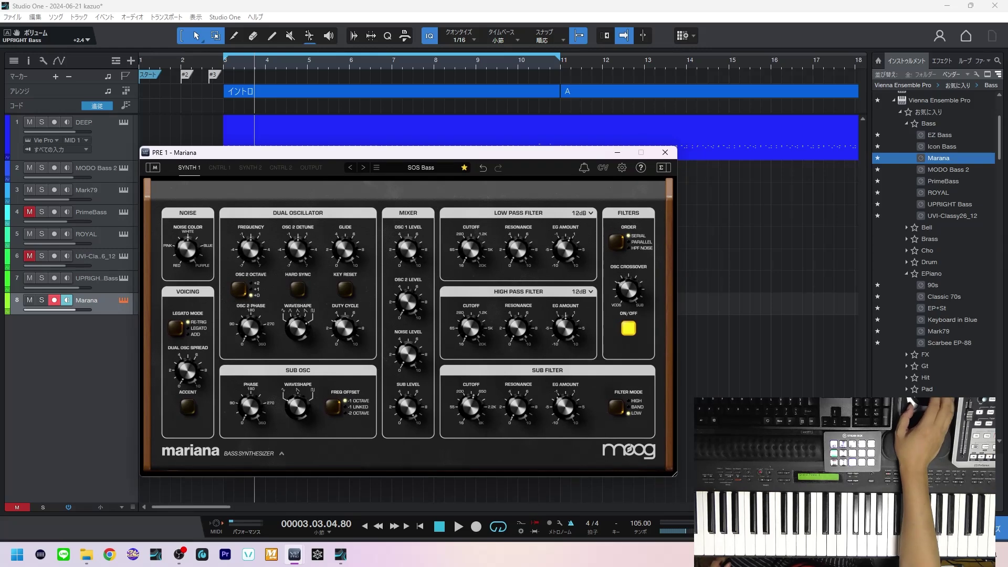
key("alt+Tab")
left_click_drag(992, 63, 468, 19)
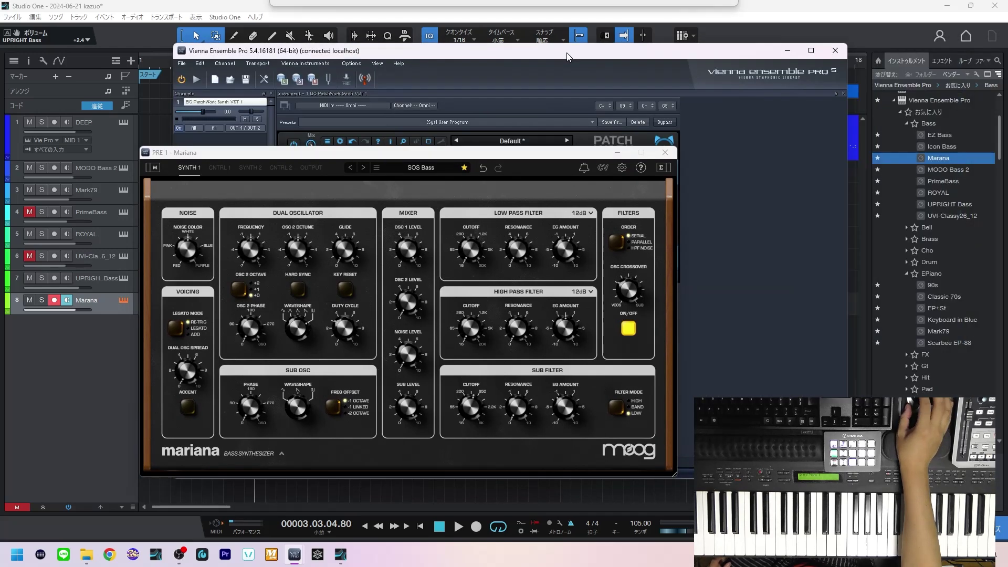
- Move the Vienna Ensemble Pro window aside and reposition the Mariana window over the middle of the arrangement
left_click_drag(589, 155, 599, 318)
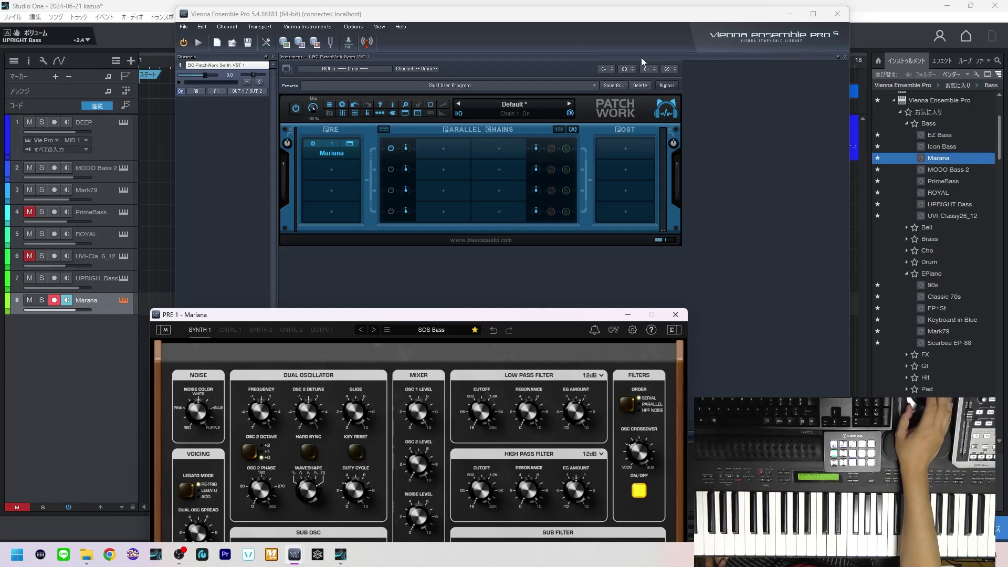
left_click_drag(701, 18, 997, 19)
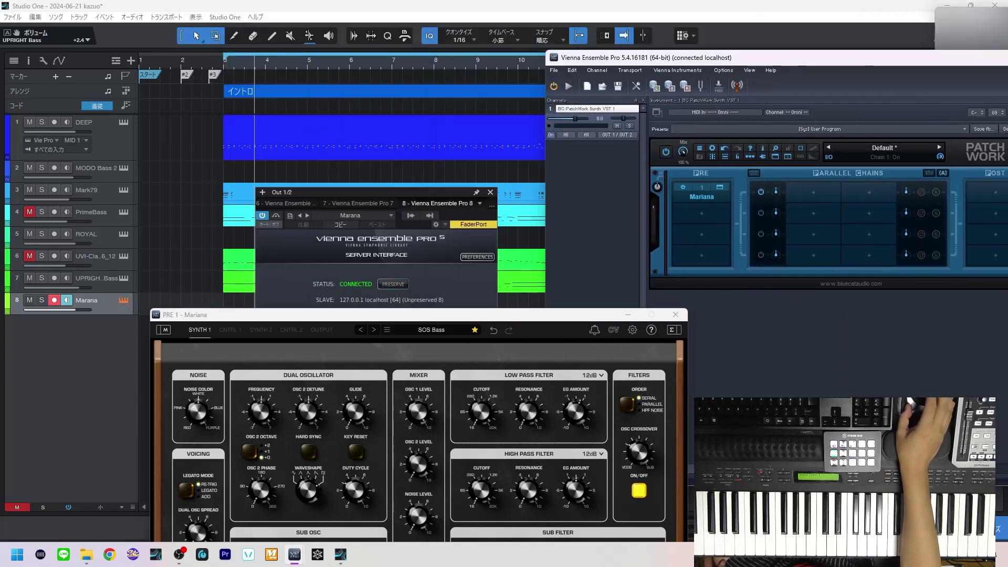
left_click(787, 257)
left_click_drag(535, 315, 525, 148)
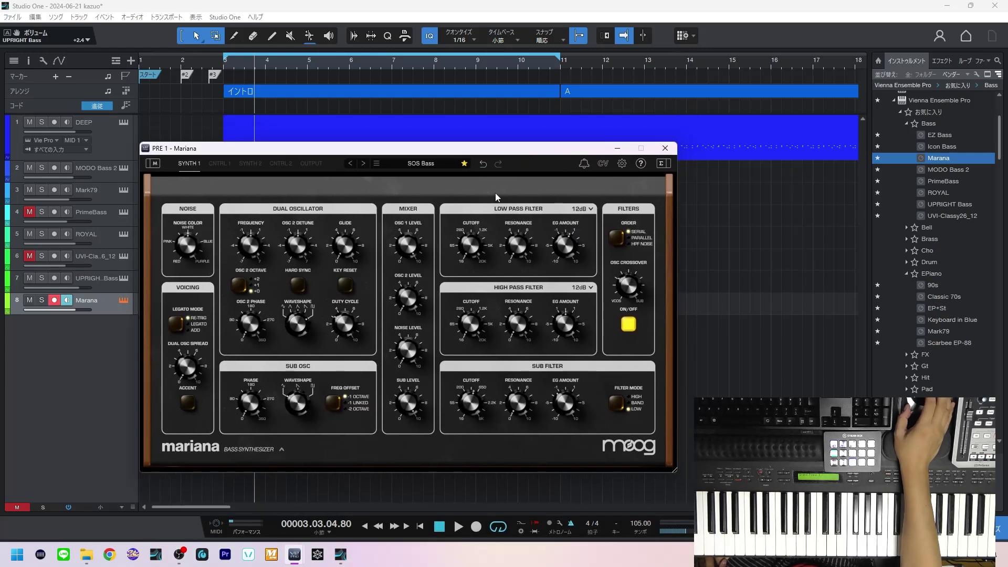
- Open Mariana's preset library, filter it to favourite presets only, and reposition the window
left_click(416, 166)
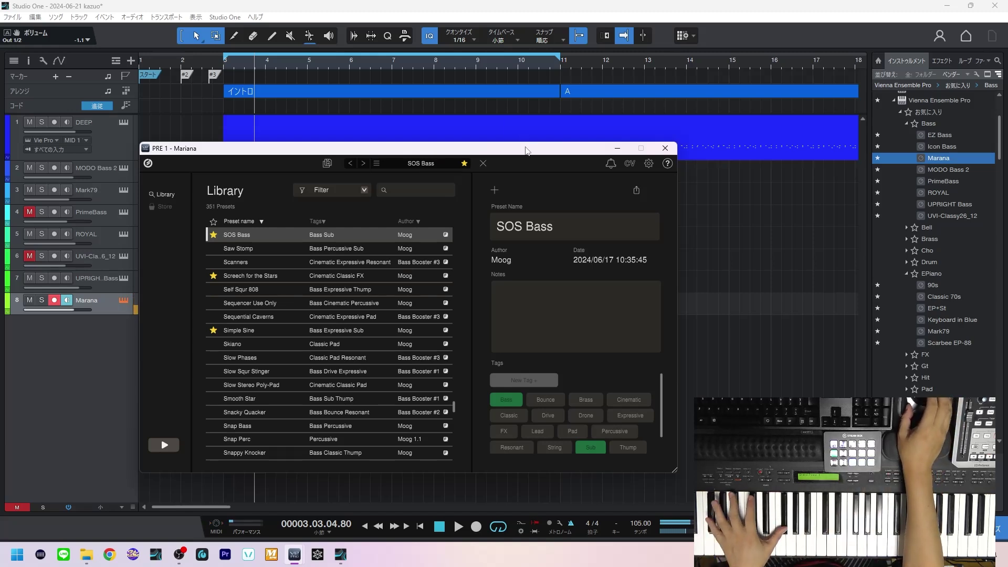
left_click_drag(527, 151, 825, 133)
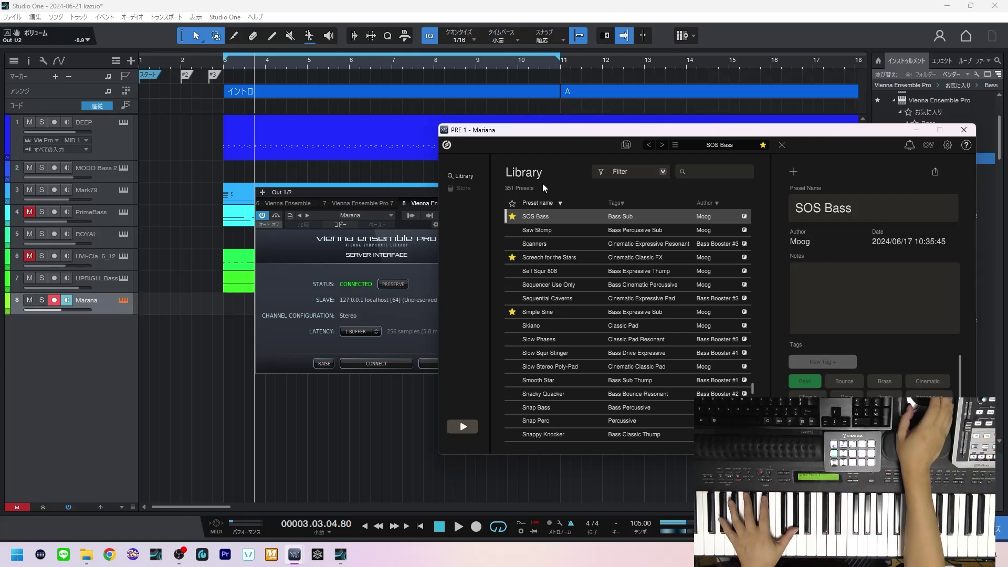
left_click(512, 203)
left_click_drag(569, 129, 430, 79)
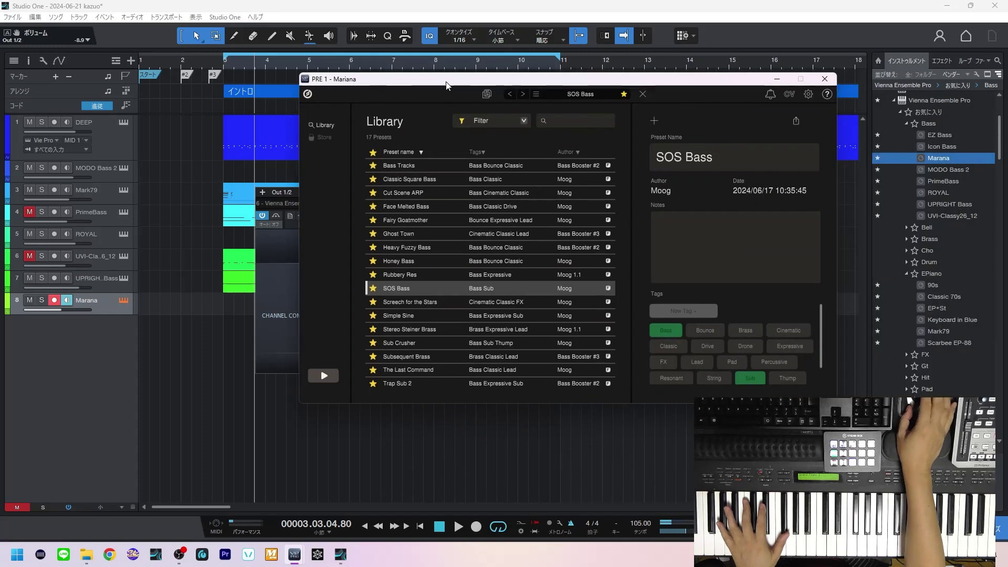
- Audition Mariana's favourite presets in list order from Bass Tracks through Heavy Fuzzy Bass, and load Honey Bass
left_click(406, 166)
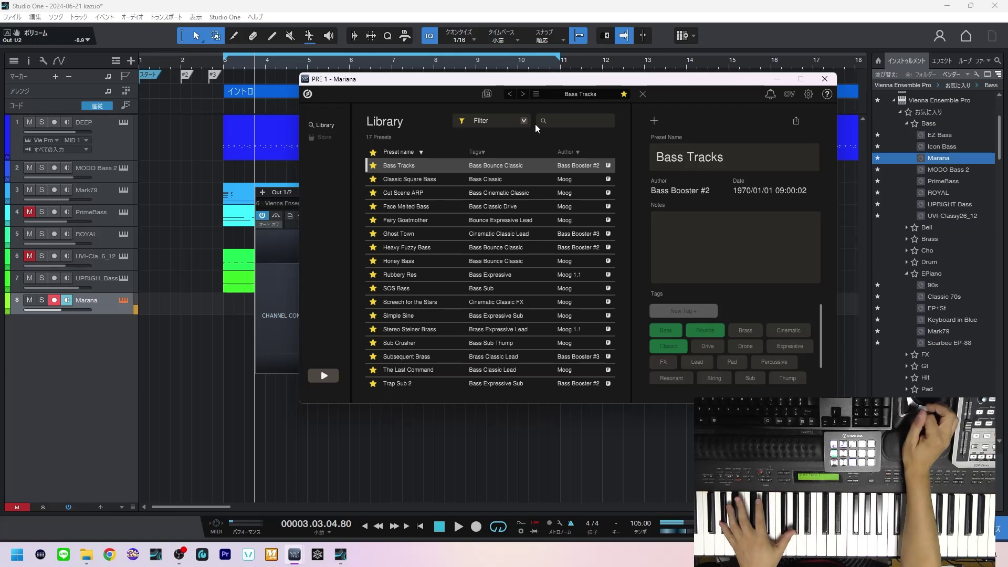
left_click(523, 94)
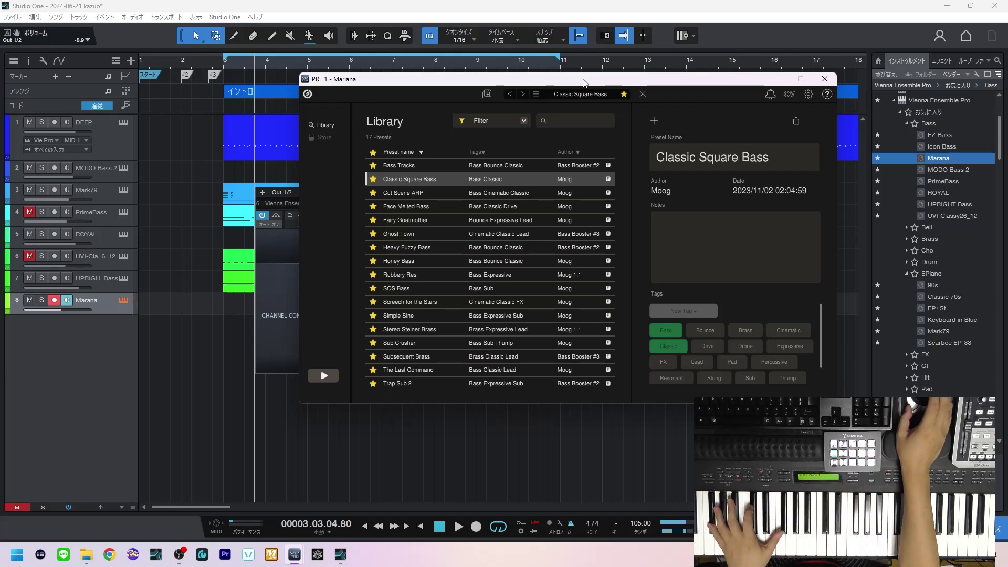
left_click_drag(584, 83, 455, 87)
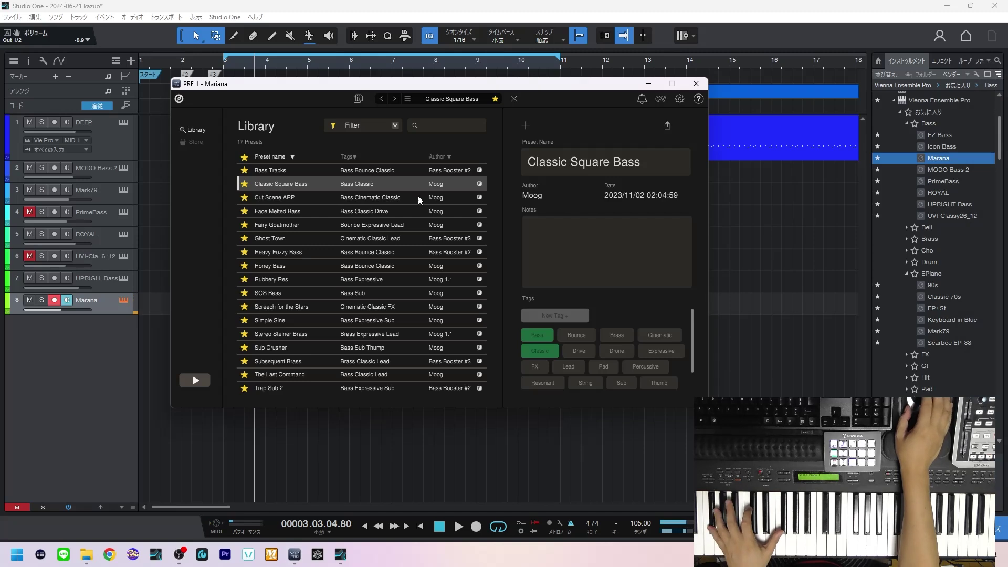
left_click(387, 198)
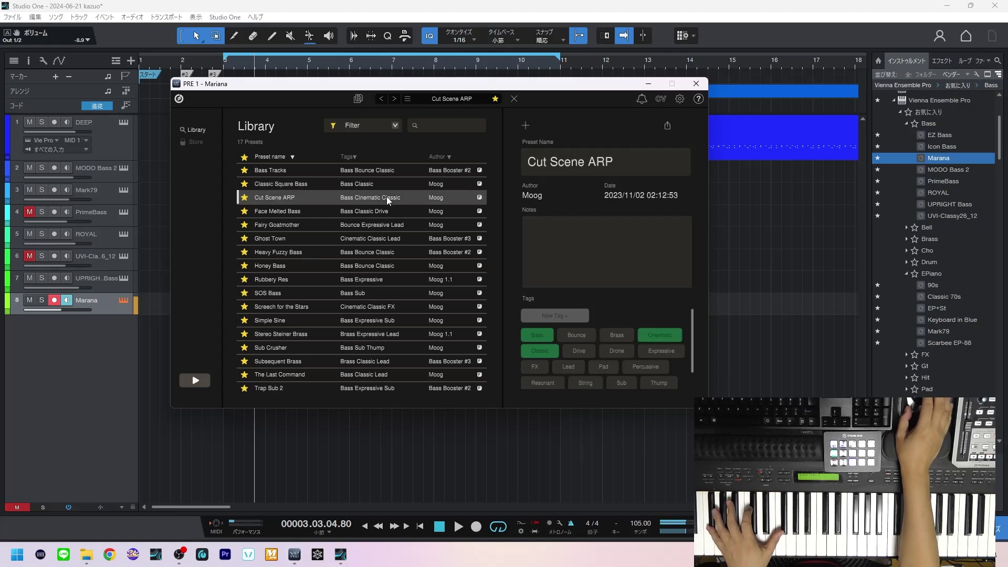
left_click(288, 212)
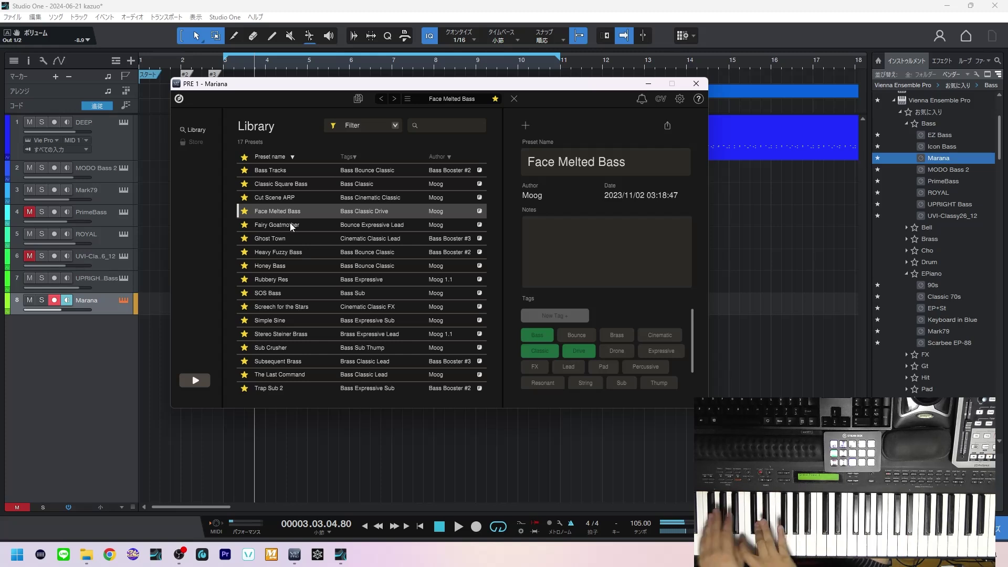
left_click(289, 223)
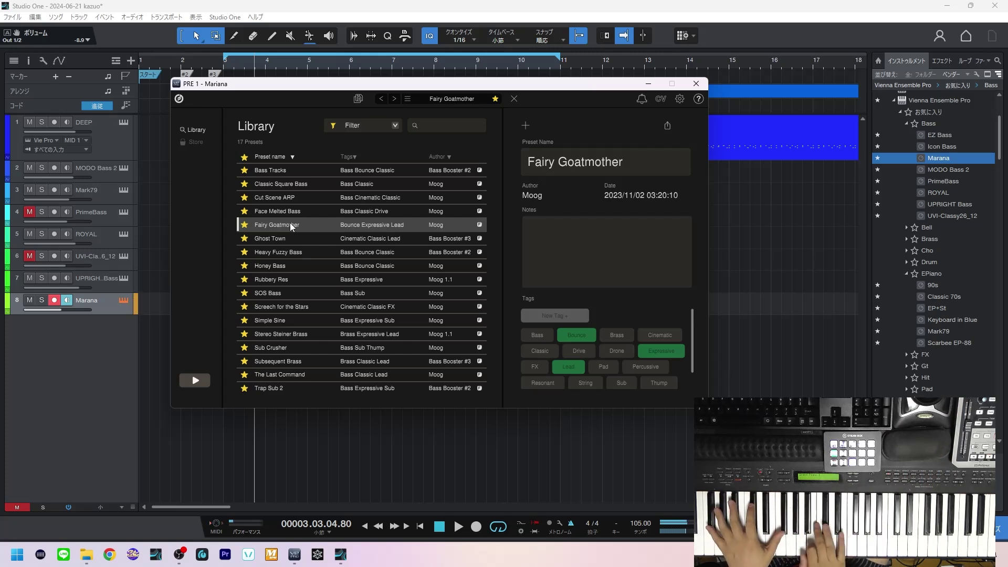
left_click(288, 238)
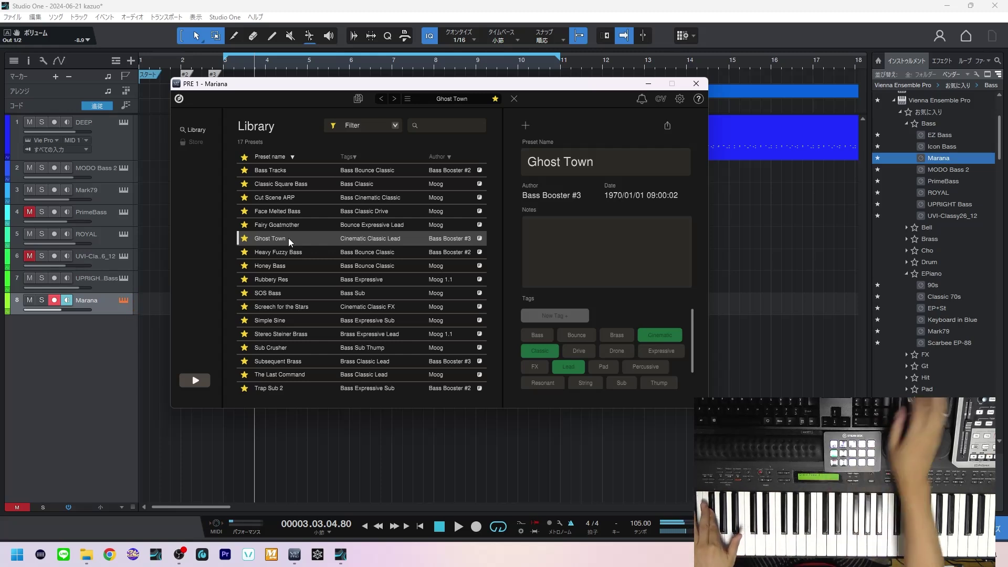
left_click(291, 252)
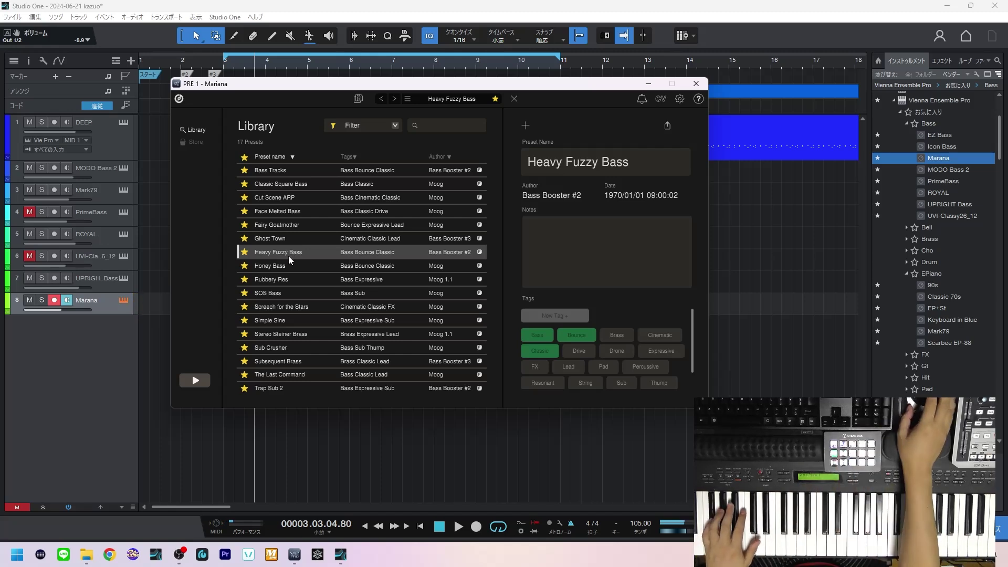
left_click(289, 263)
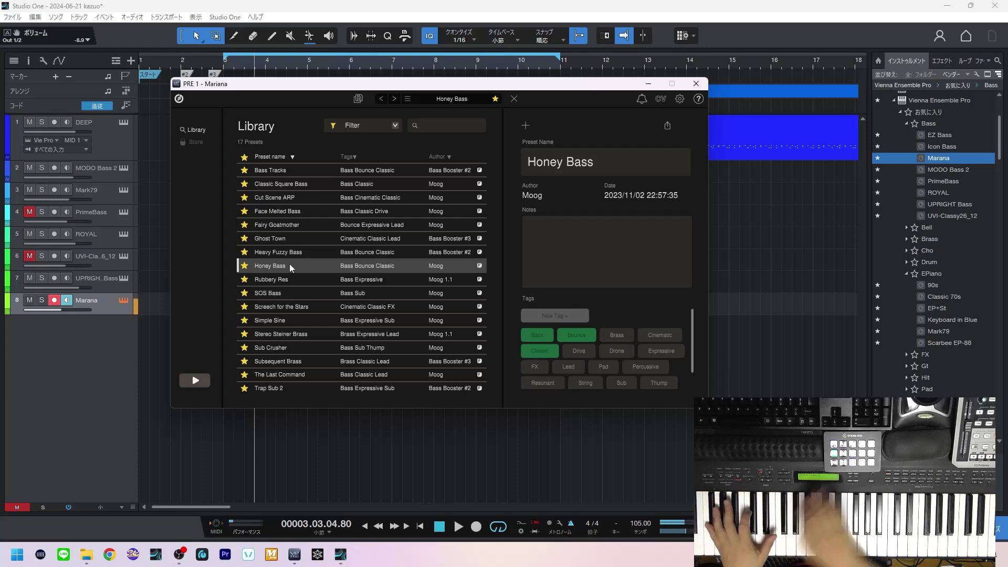
- Close the plug-in windows and record a Marana bass take over the intro with the UPRIGHT Bass track muted
left_click(457, 184)
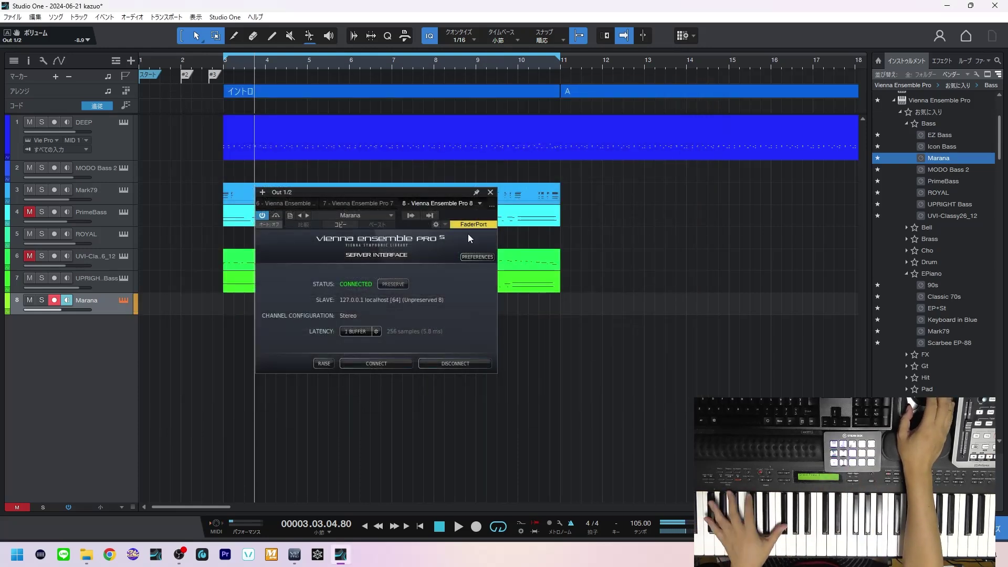
left_click(491, 191)
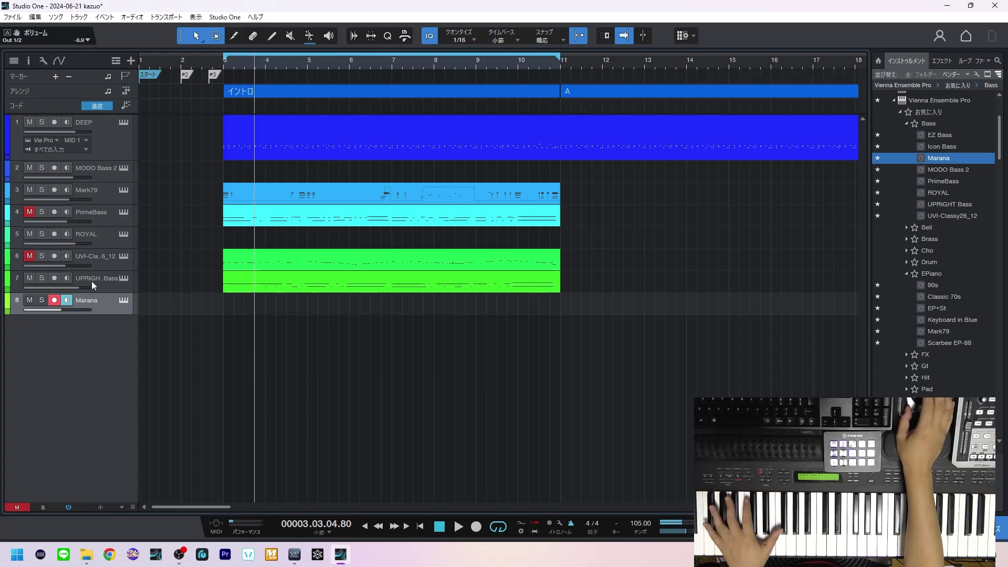
left_click(31, 277)
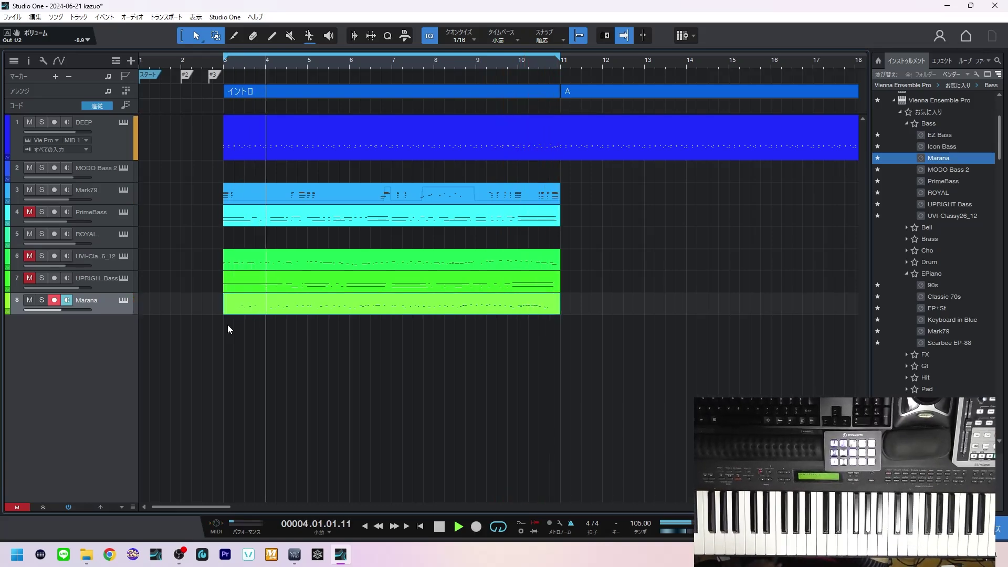
- Reopen Mariana's preset library for the Marana track during playback and show only the favourite presets
left_click(123, 300)
left_click(324, 362)
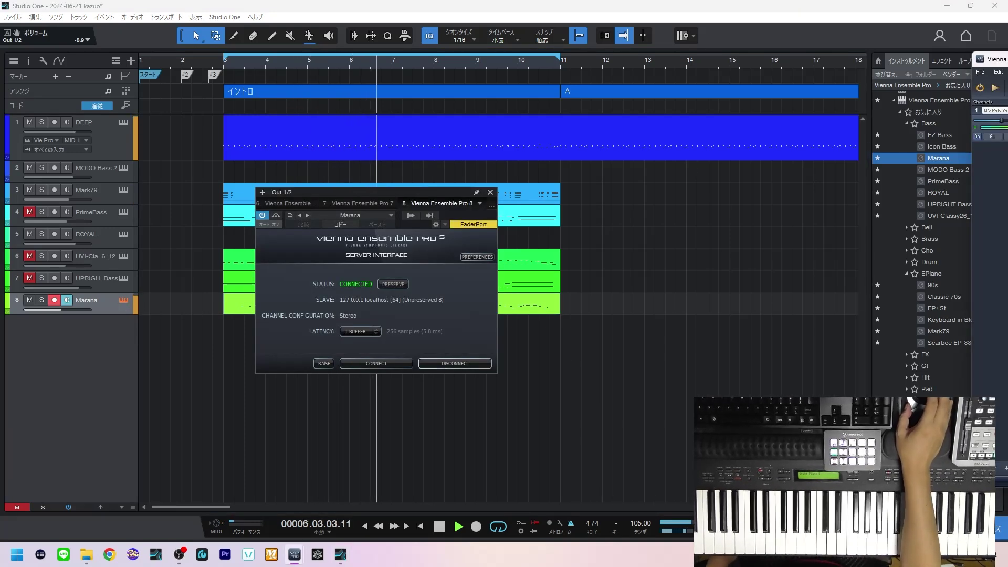
left_click(323, 363)
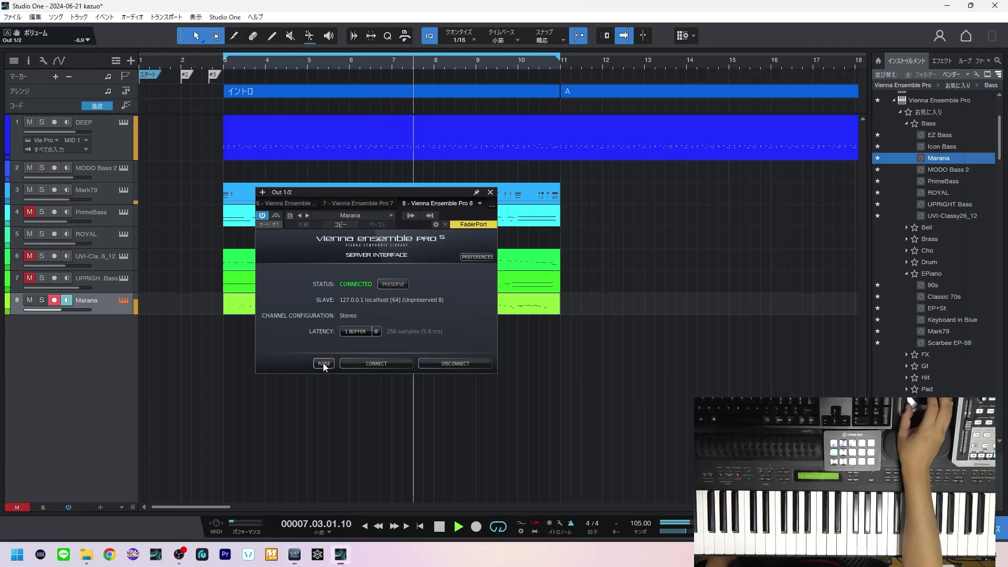
left_click(324, 363)
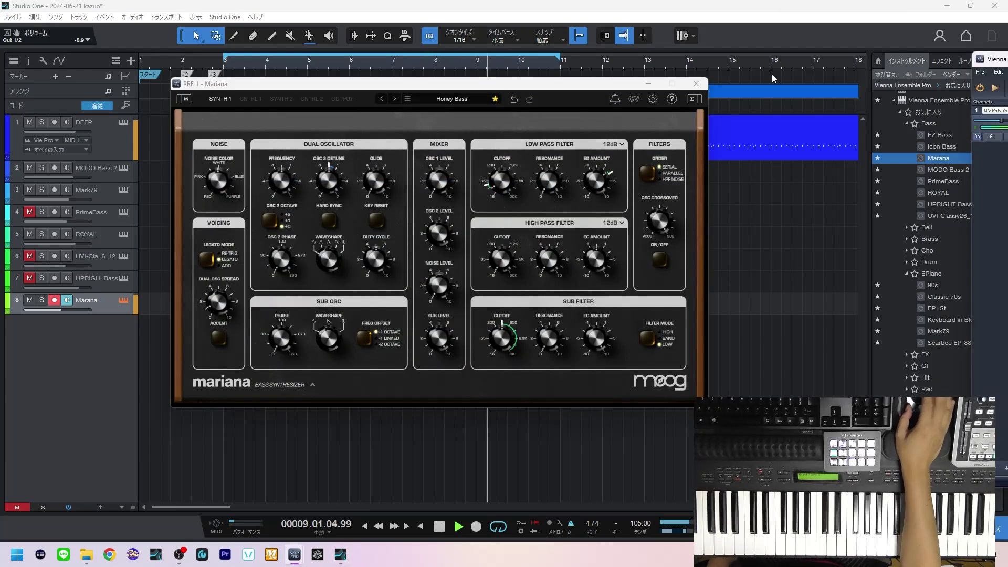
left_click(458, 100)
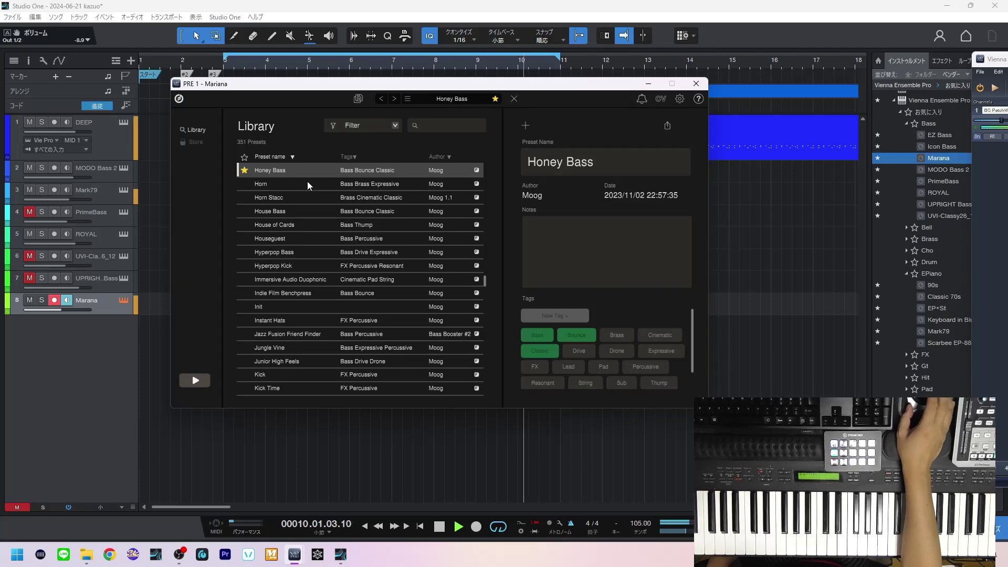
left_click(244, 157)
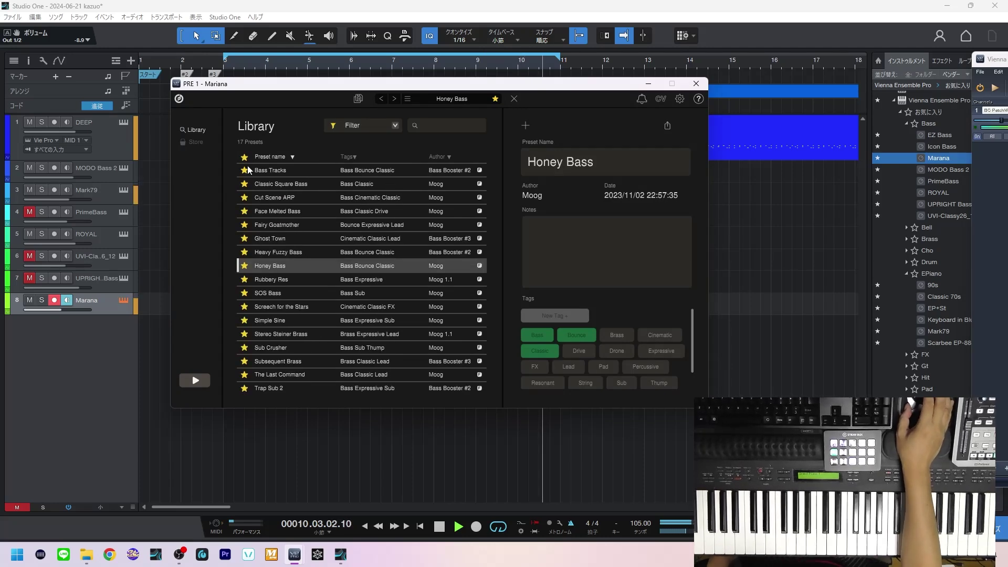
- Compare Rubbery Res, SOS Bass, Screech for the Stars, Simple Sine, Stereo Steiner Brass and Sub Crusher on the recorded bass part during playback
left_click(278, 280)
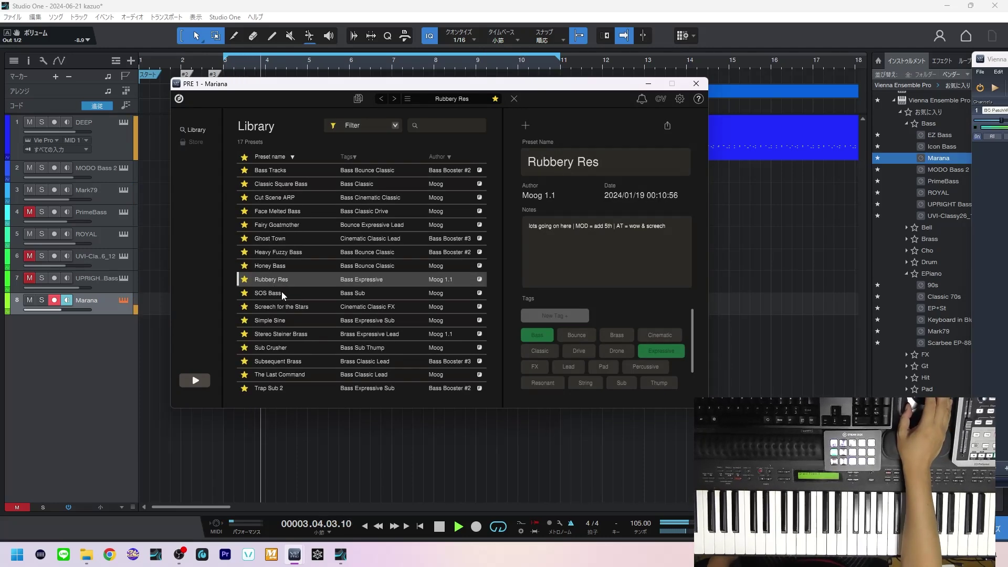
left_click(282, 294)
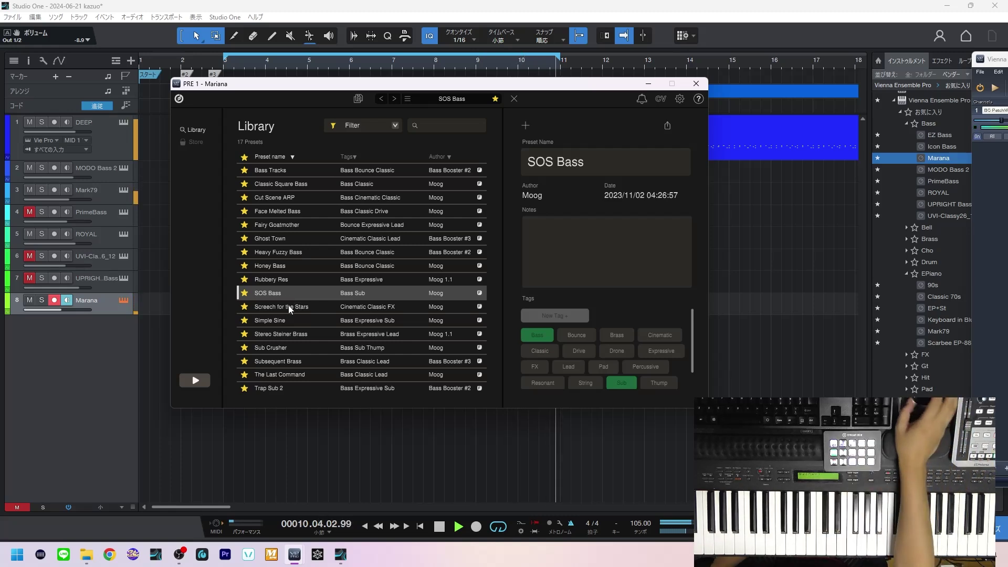
left_click(288, 305)
left_click(288, 318)
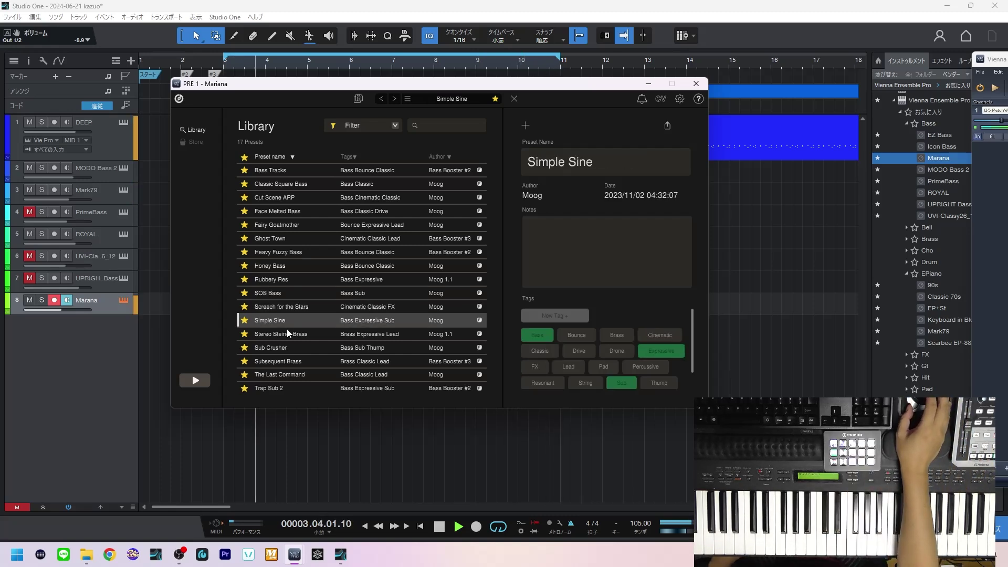
left_click(286, 331)
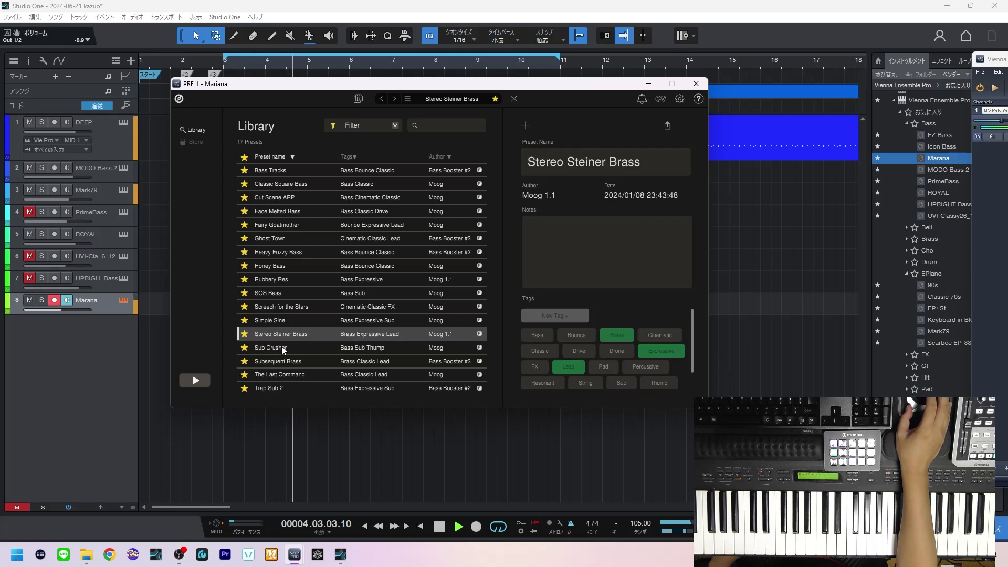
left_click(281, 347)
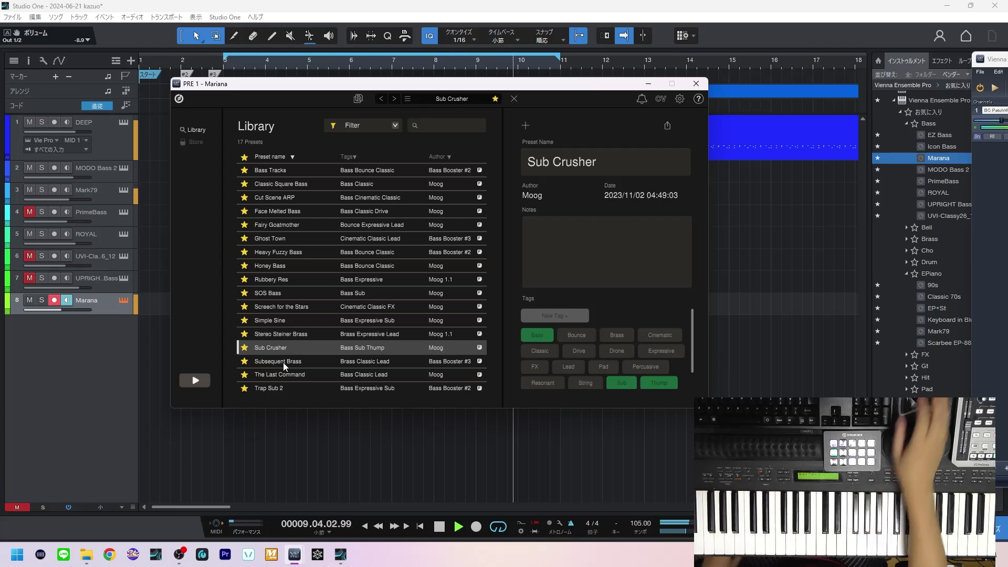
- Close the Mariana and Vienna Ensemble Pro server interface windows and stop playback
left_click(690, 89)
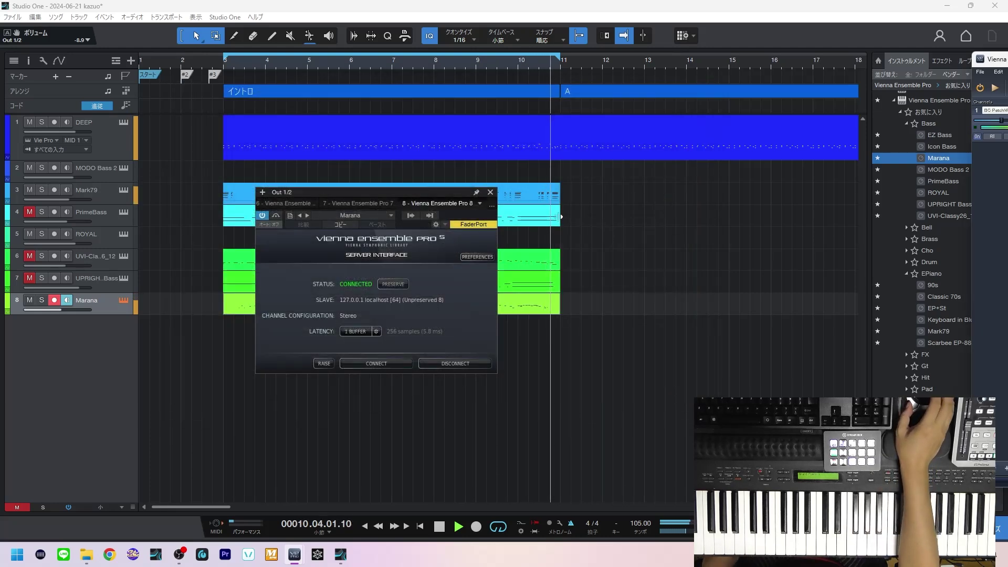
left_click(490, 194)
key("space")
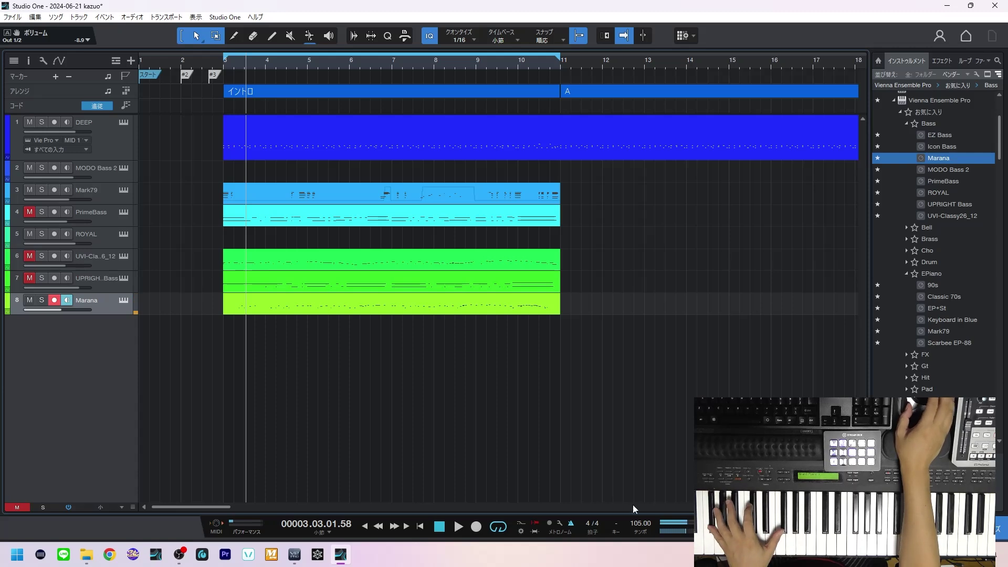
- Audition the Subsequent Brass, The Last Command and Trap Sub 2 presets, load SOS Bass, and close the Mariana window
left_click(317, 555)
left_click(285, 361)
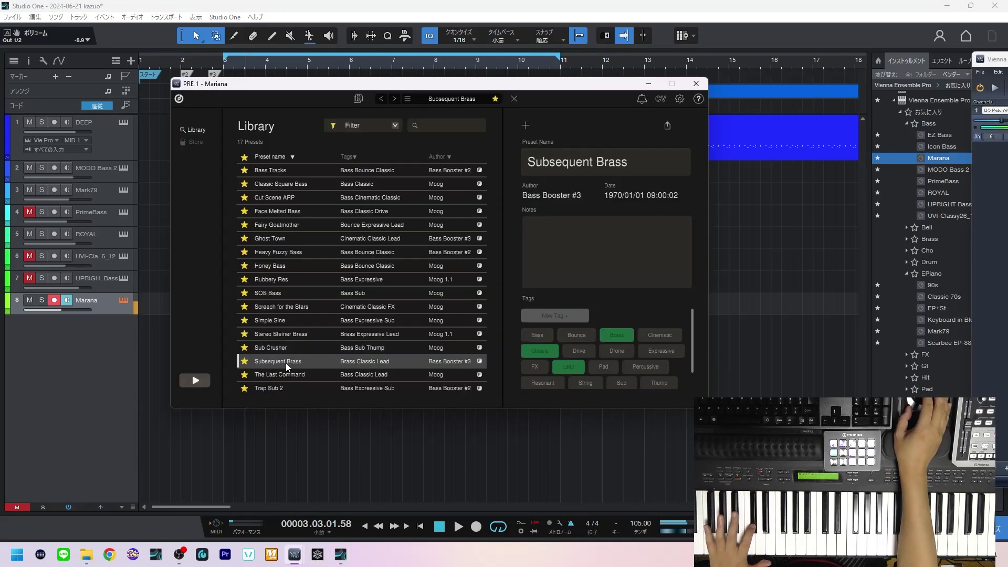
left_click(287, 374)
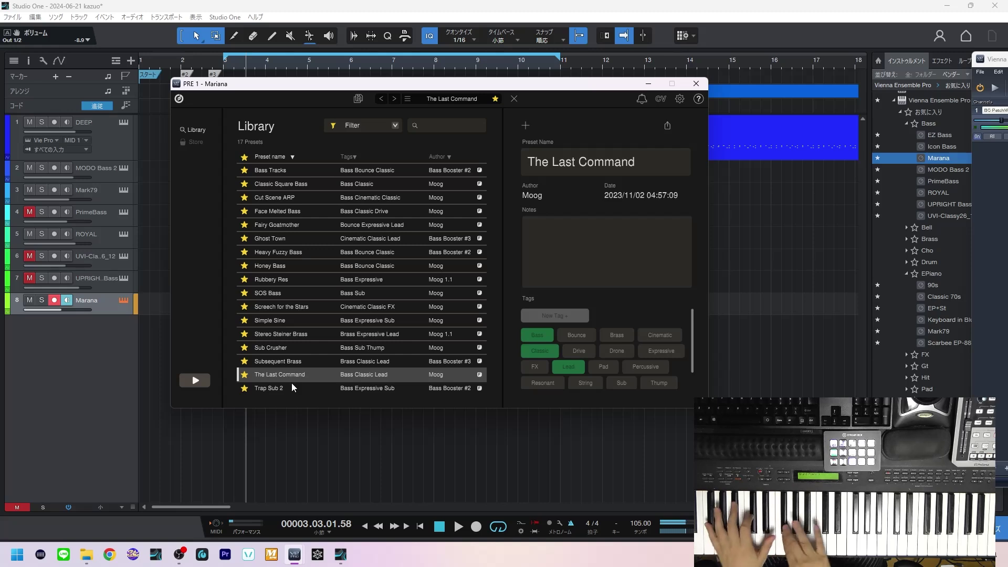
left_click(292, 388)
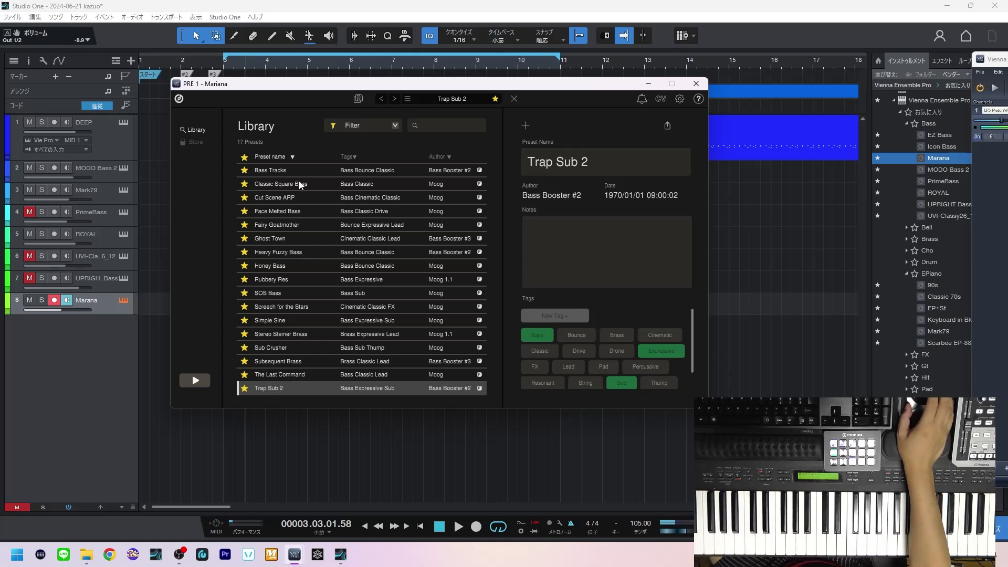
left_click(292, 291)
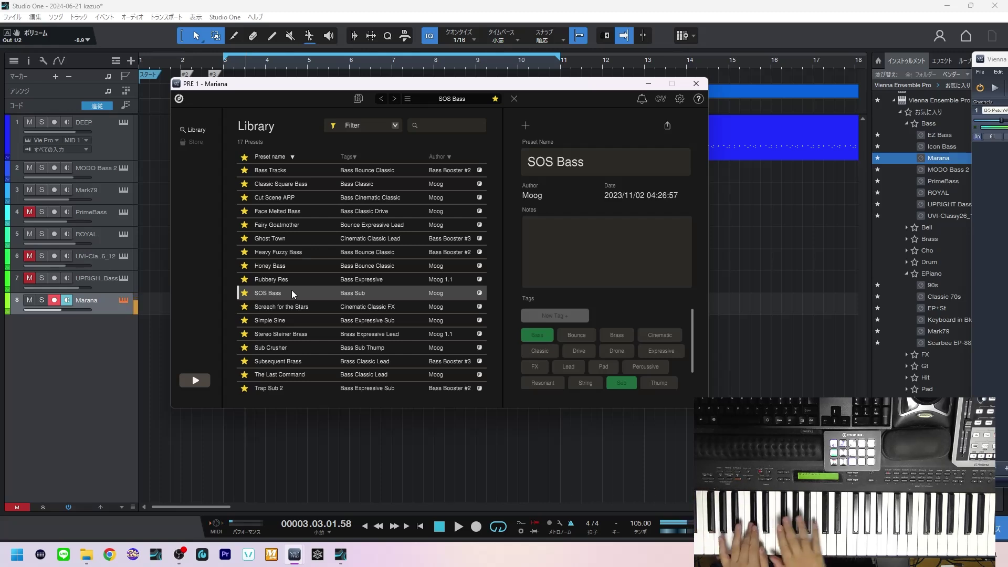
left_click(695, 83)
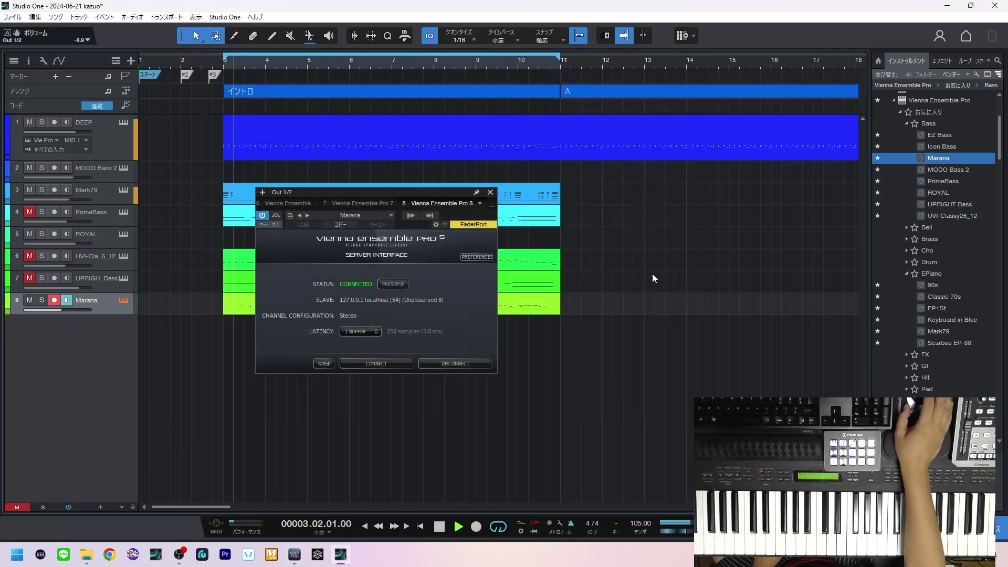
- Close the Vienna Ensemble Pro server interface, insert Pro-Q 3 on the Marana mixer channel, and examine the bass spectrum during playback
left_click(490, 192)
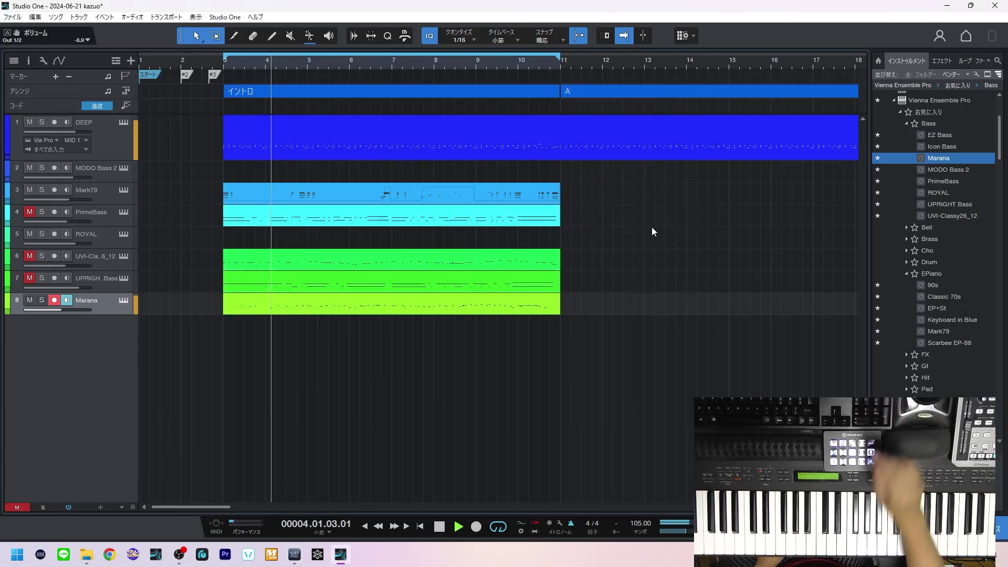
key("F3")
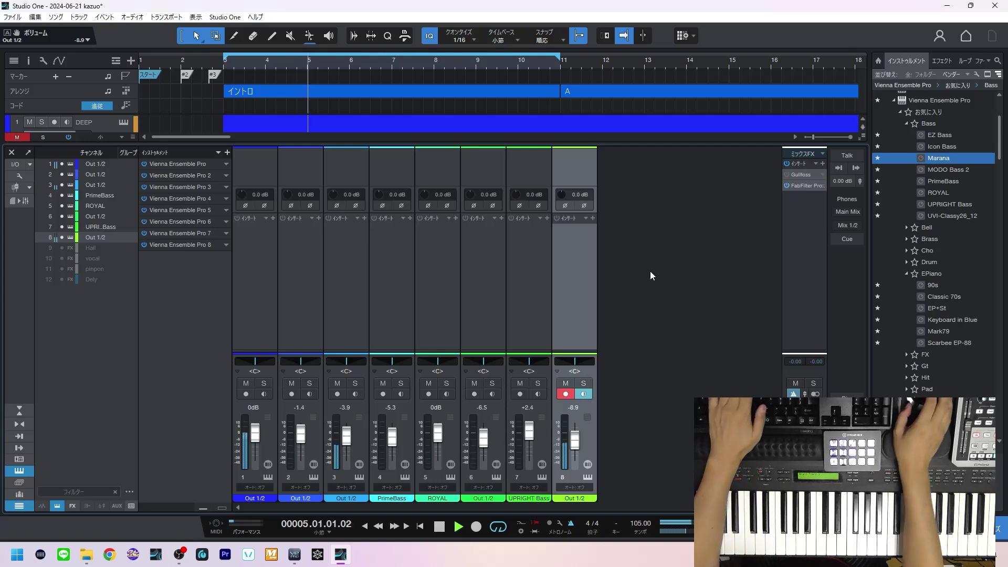
left_click(580, 309)
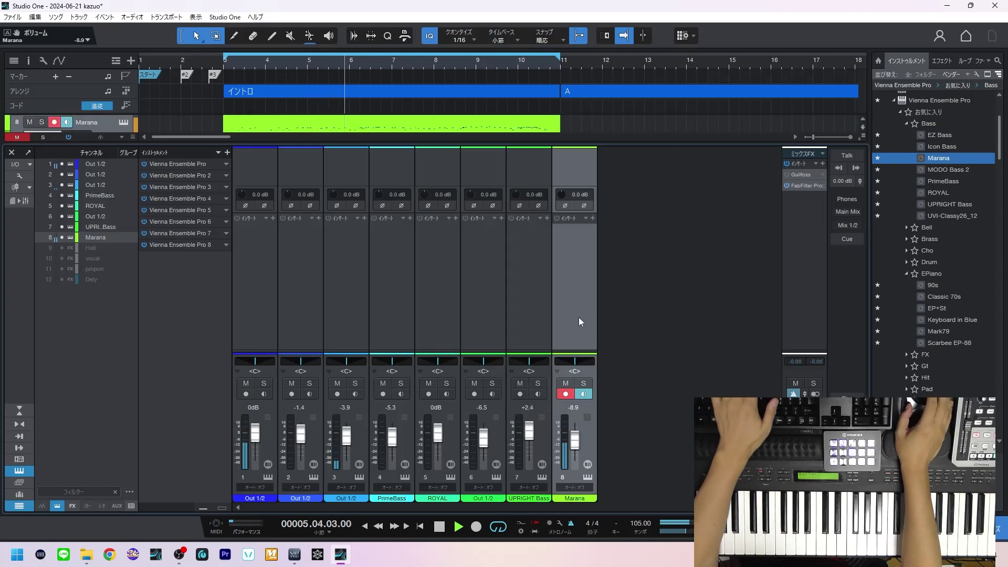
left_click(593, 218)
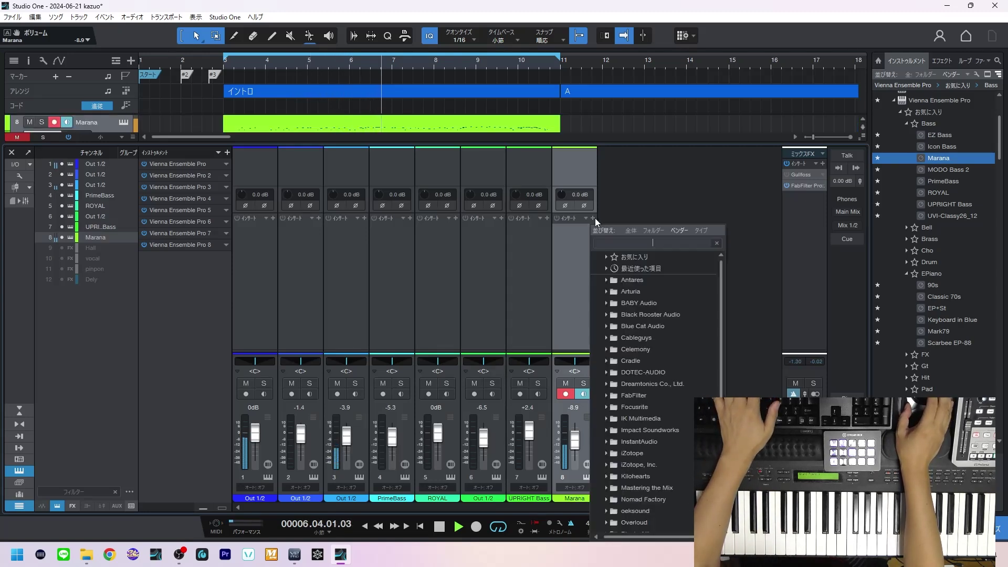
double_click(621, 257)
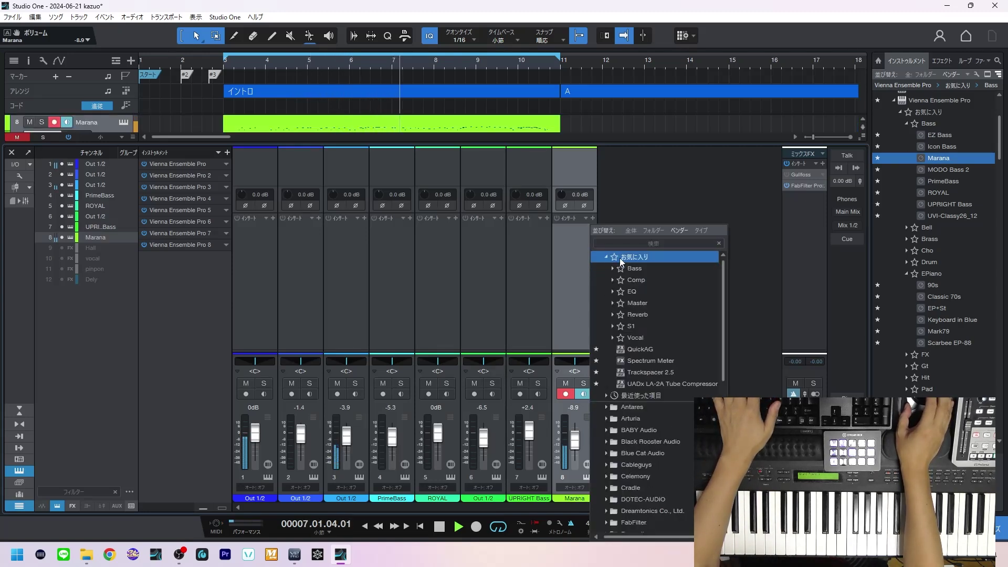
double_click(666, 292)
double_click(668, 325)
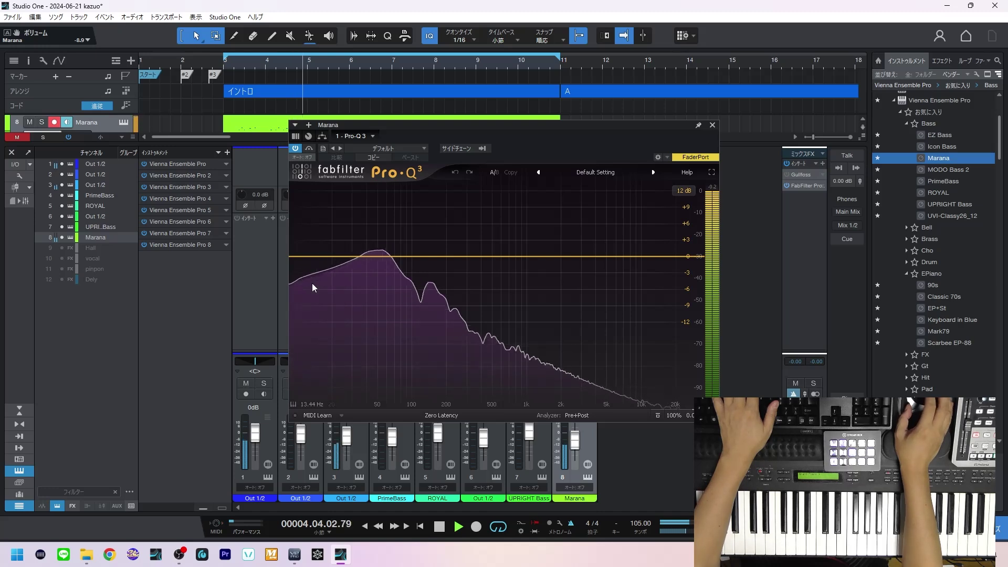
mouse_move(316, 288)
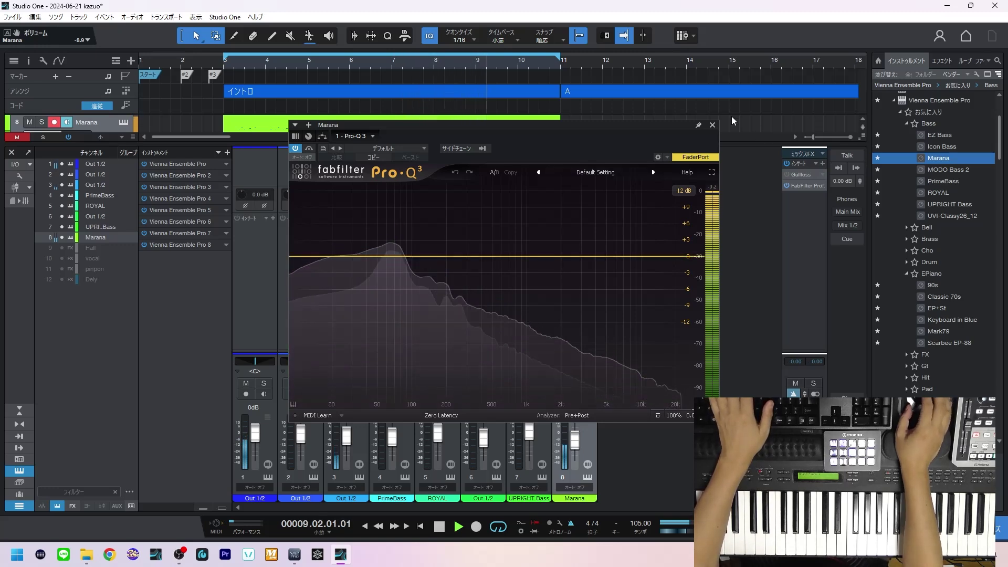
- Close the Pro-Q 3 window, set the Marana channel's volume to -9.6 dB, and close the mixer
key("ctrl+w")
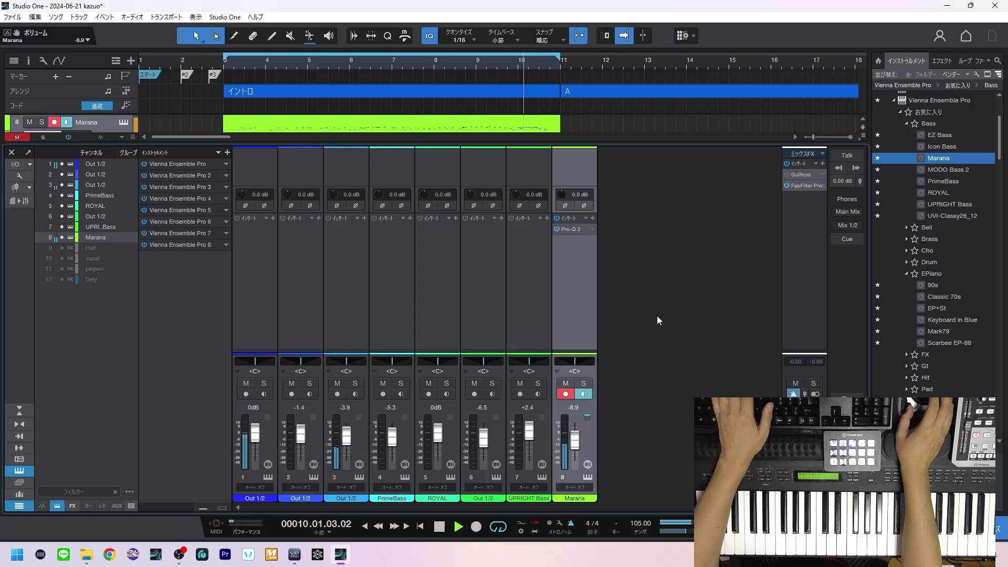
left_click_drag(575, 441, 577, 446)
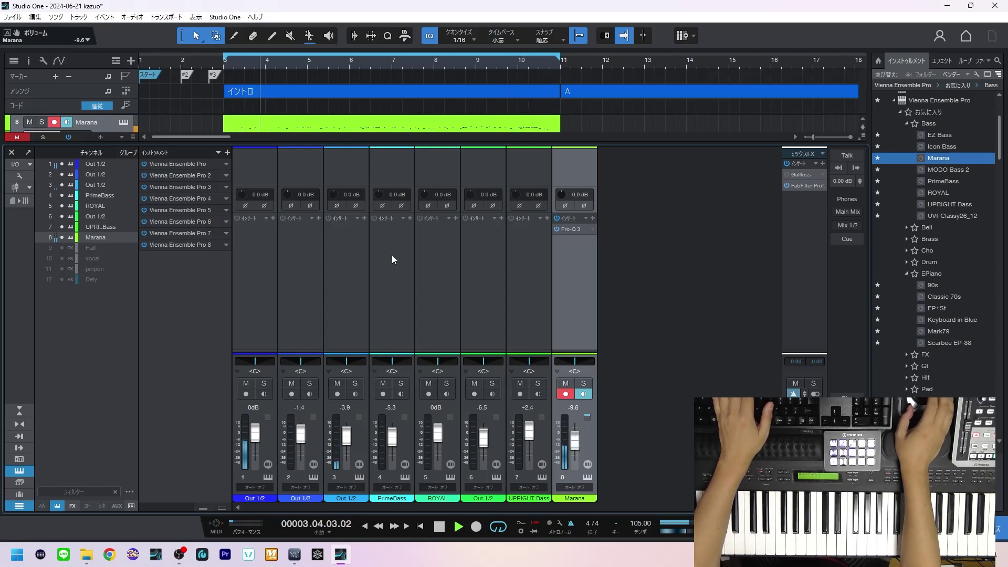
left_click(12, 152)
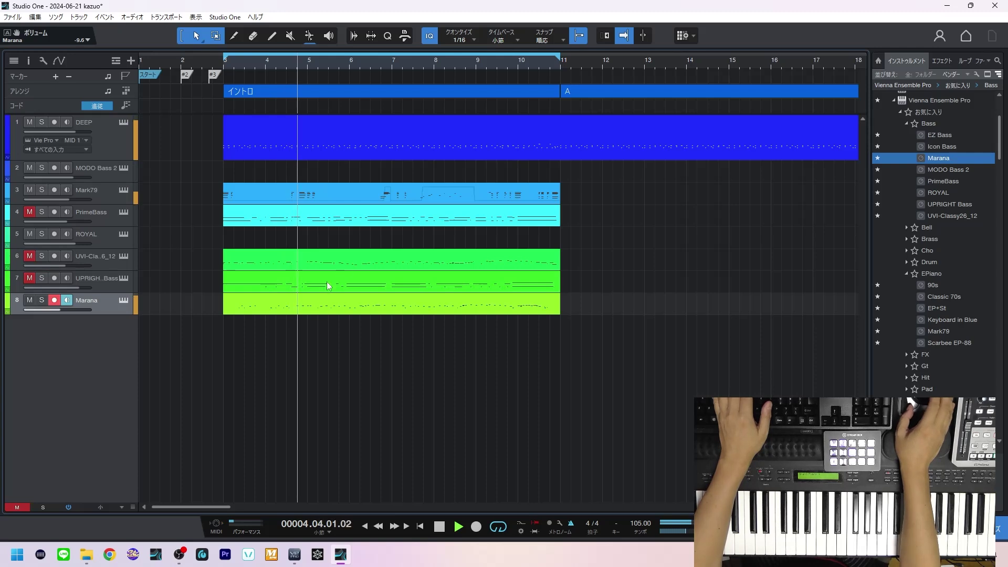
- Solo the Marana, DEEP and Mark79 tracks, select Mark79 for playing along, and stop playback
left_click(41, 299)
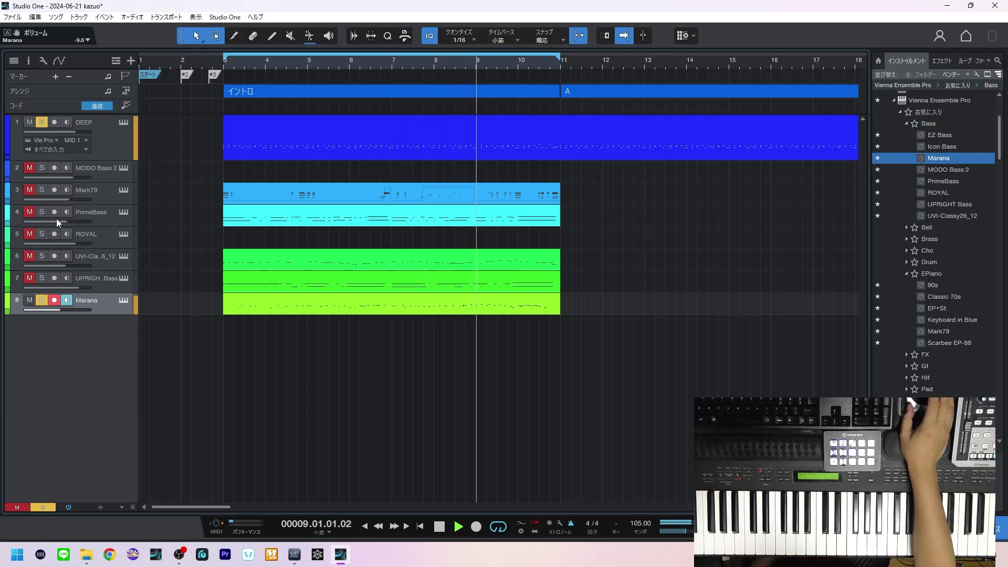
left_click(96, 191)
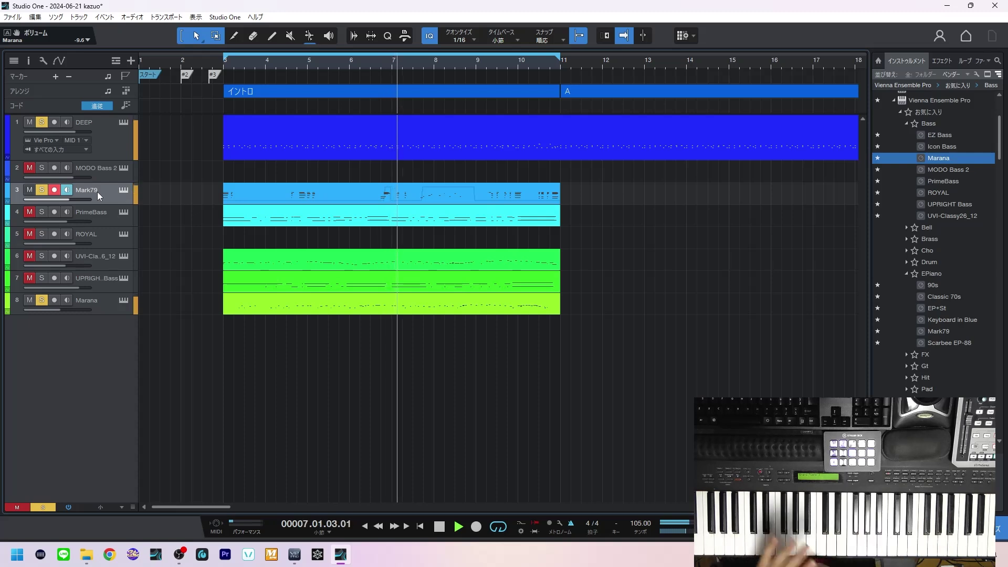
key("space")
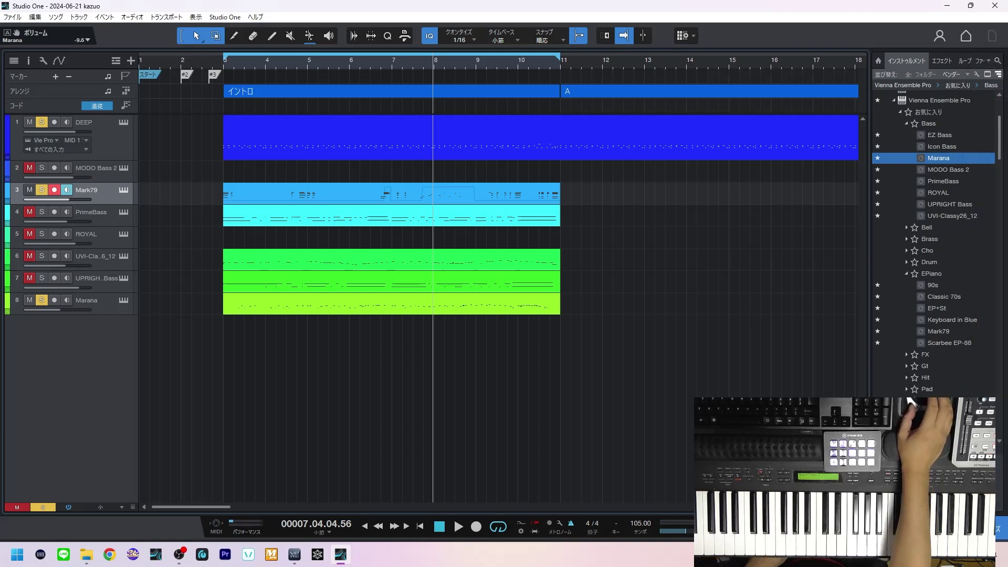
- Collapse the favourite Bass presets and go to the full Bass(ベース) folder of Vienna Ensemble Pro presets
key("alt+Tab")
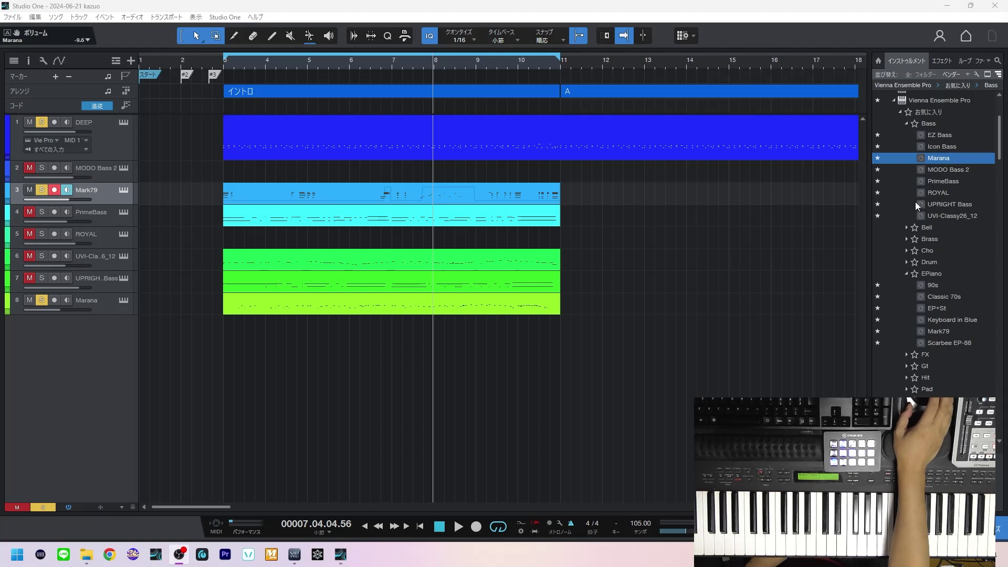
left_click(934, 134)
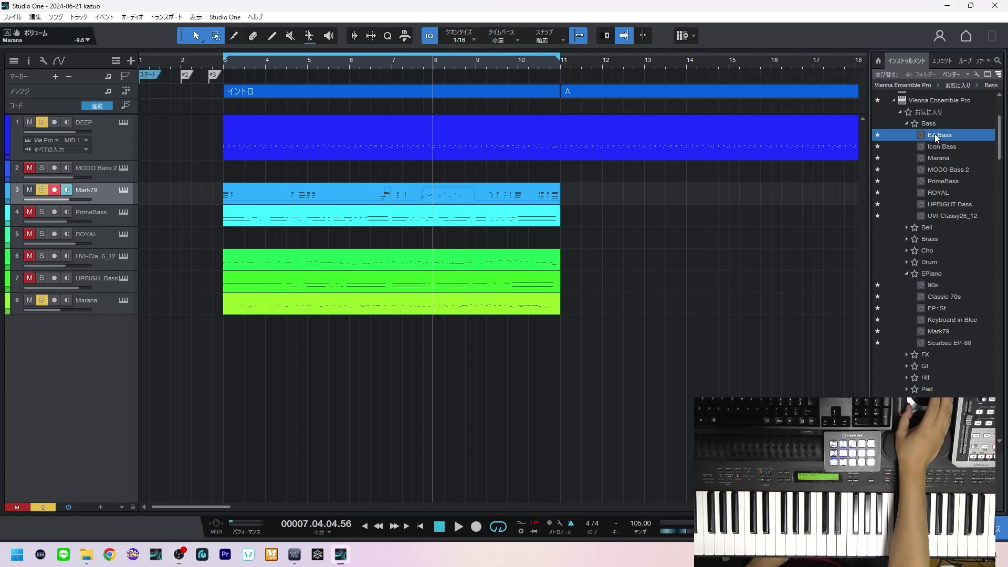
left_click(908, 124)
left_click_drag(998, 142, 994, 184)
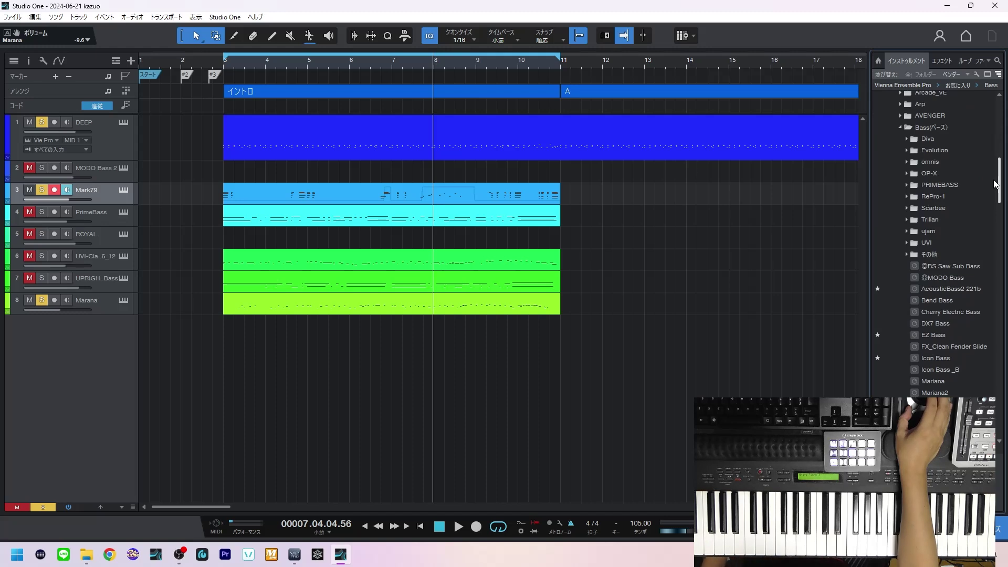
- Browse the omnis, OP-X, PRIMEBASS, RePro-1, Scarbee, ujam and UVI folders for another bass preset
left_click(911, 163)
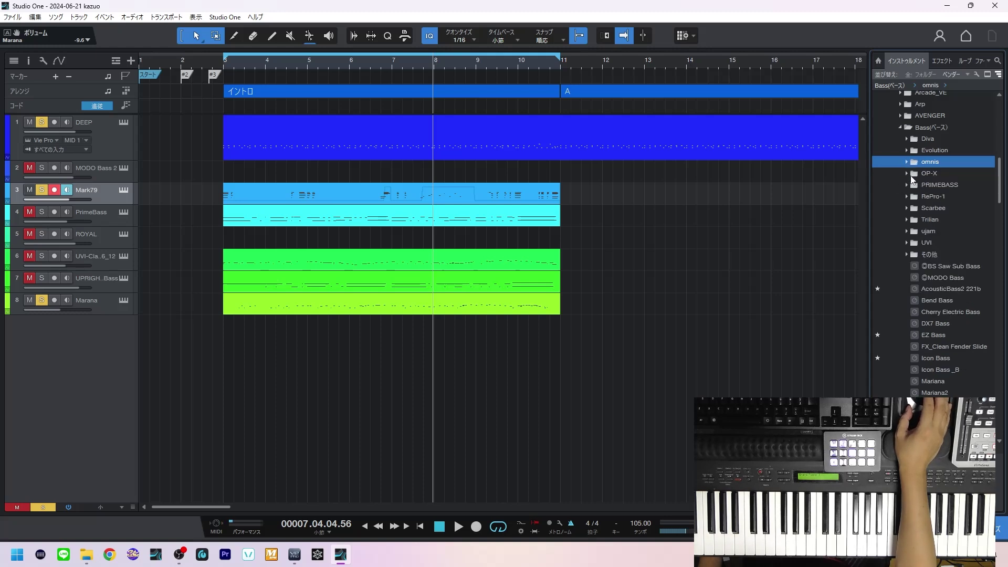
left_click(911, 175)
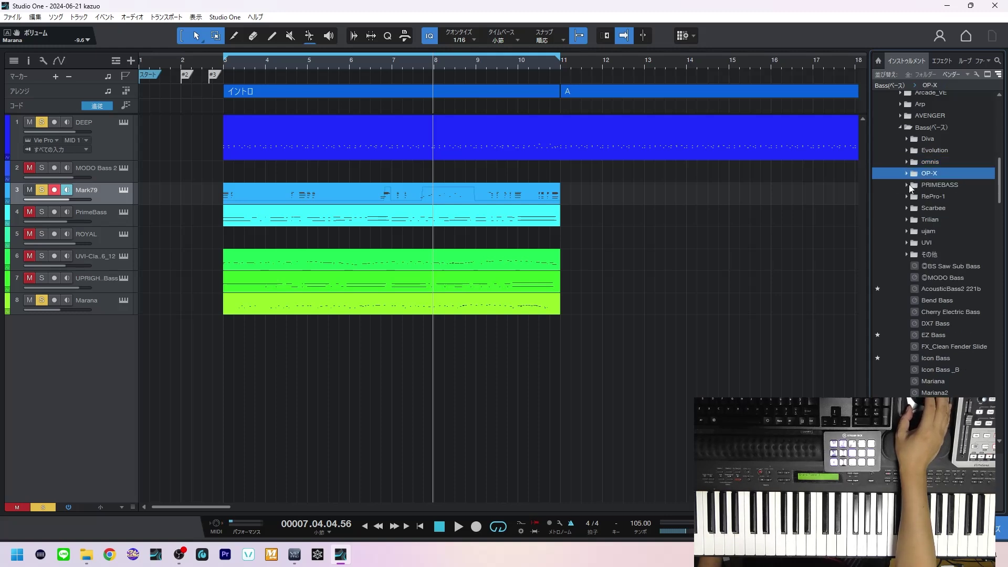
left_click(908, 185)
left_click(905, 185)
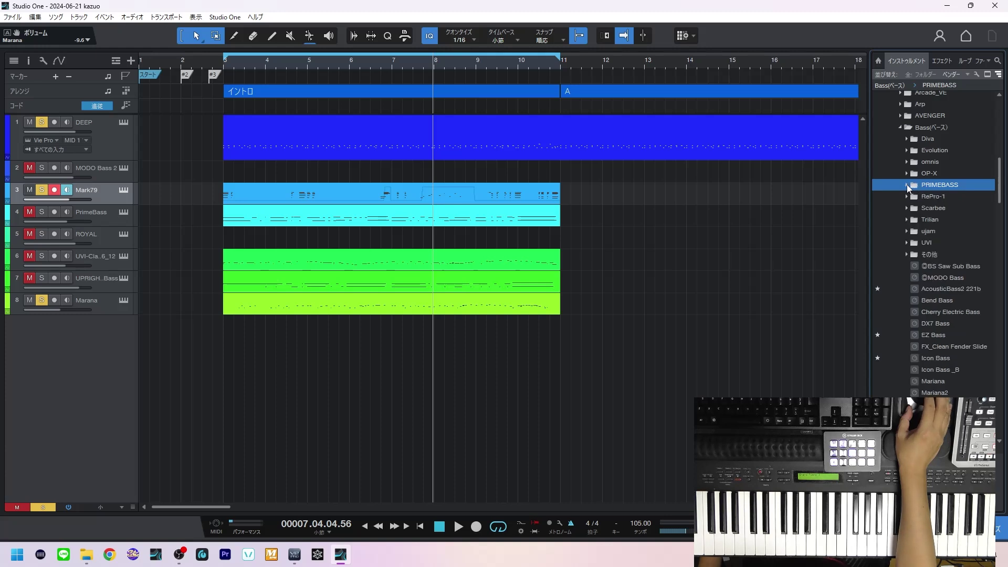
left_click(909, 199)
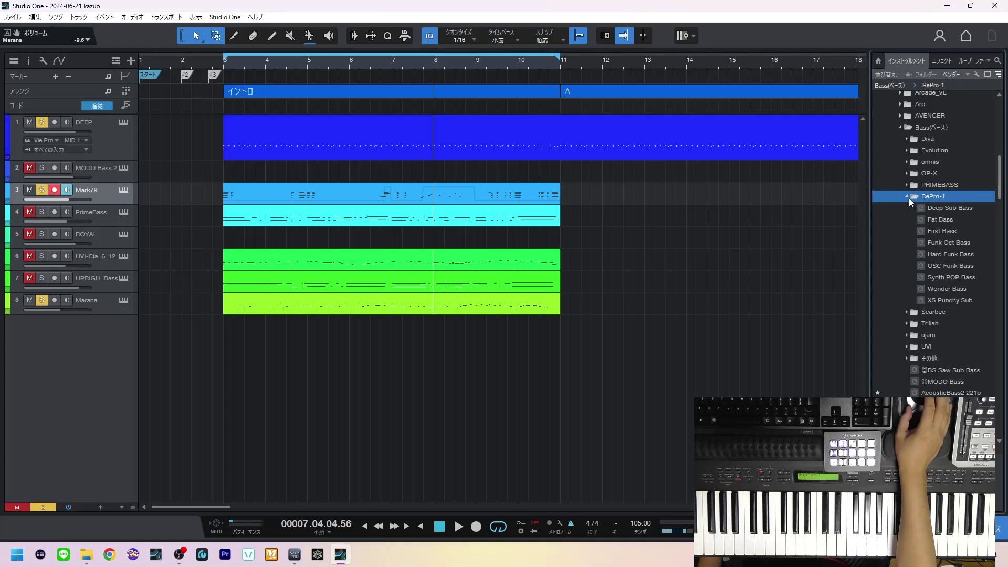
left_click(910, 199)
left_click(907, 209)
left_click(907, 209)
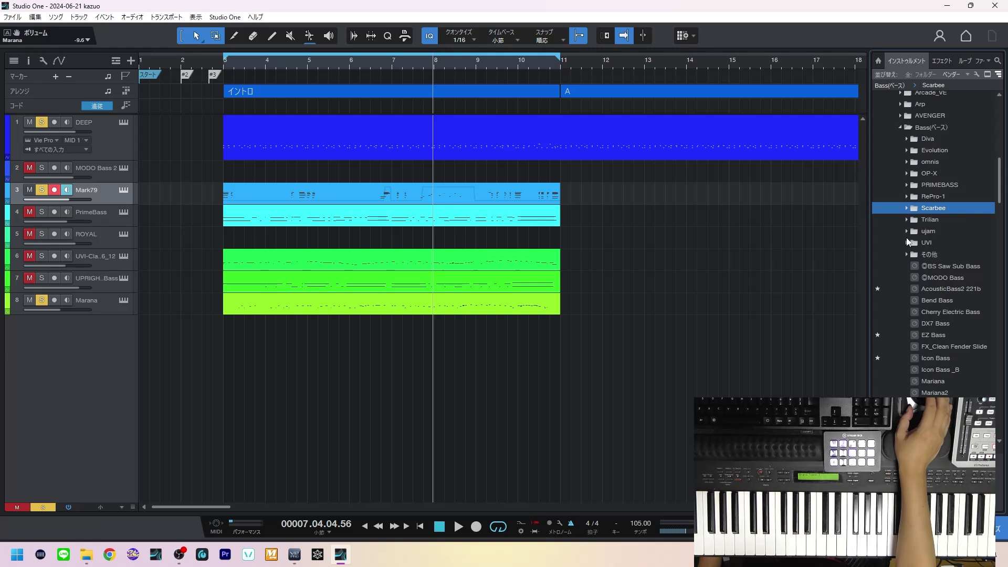
left_click(907, 235)
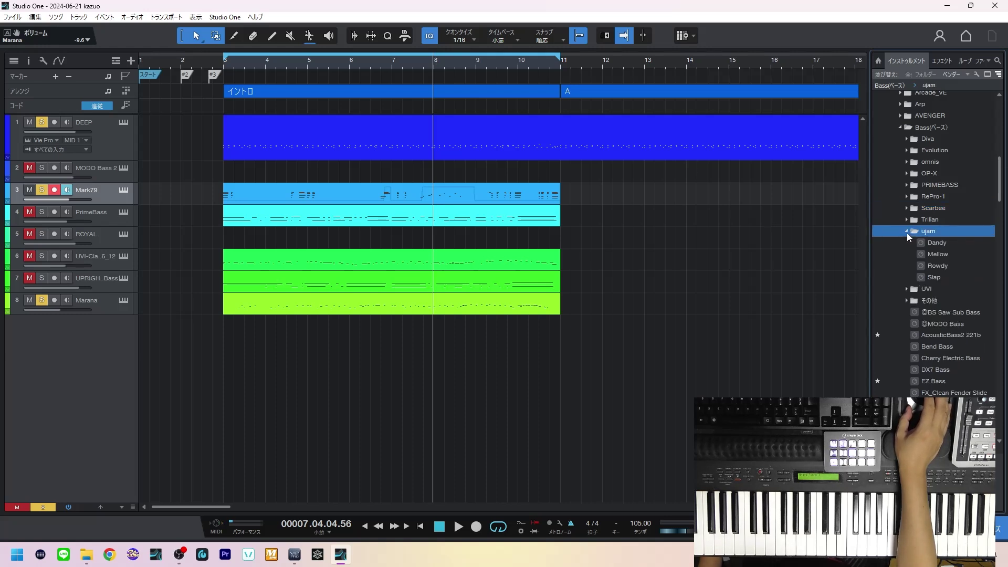
left_click(907, 234)
left_click(906, 244)
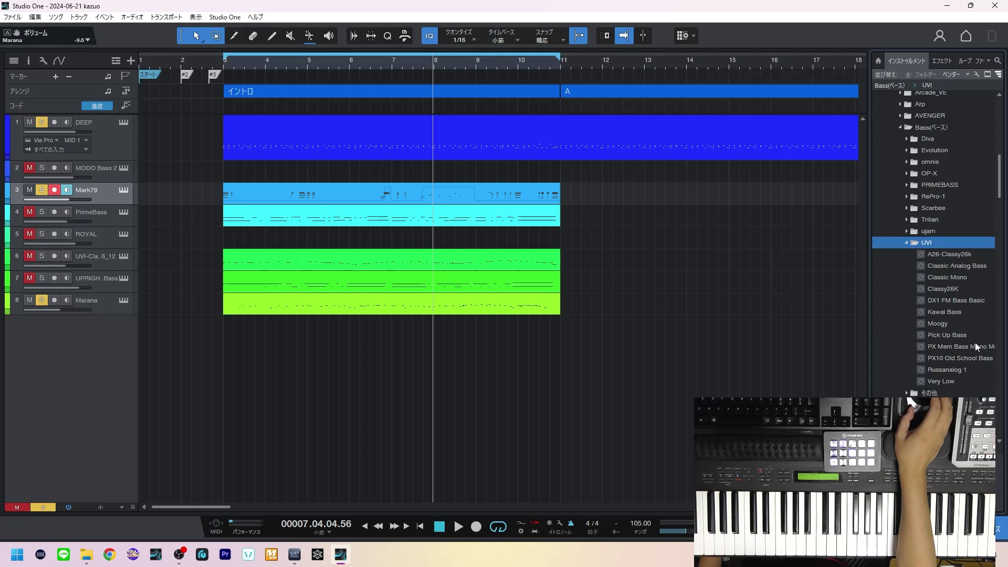
- Look through the UVI bass presets and add Very Low as a new instrument track below Marana
left_click(926, 324)
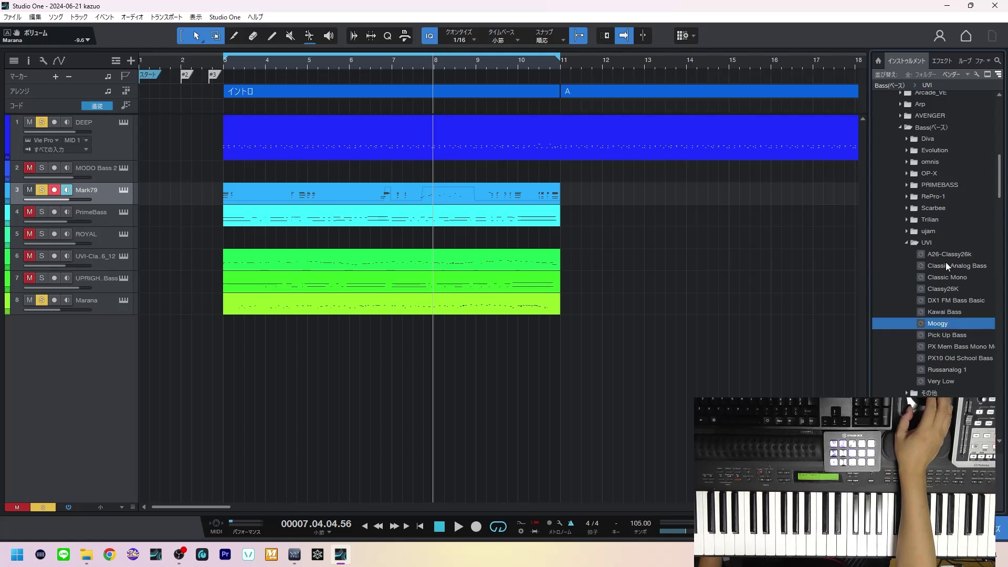
left_click(933, 256)
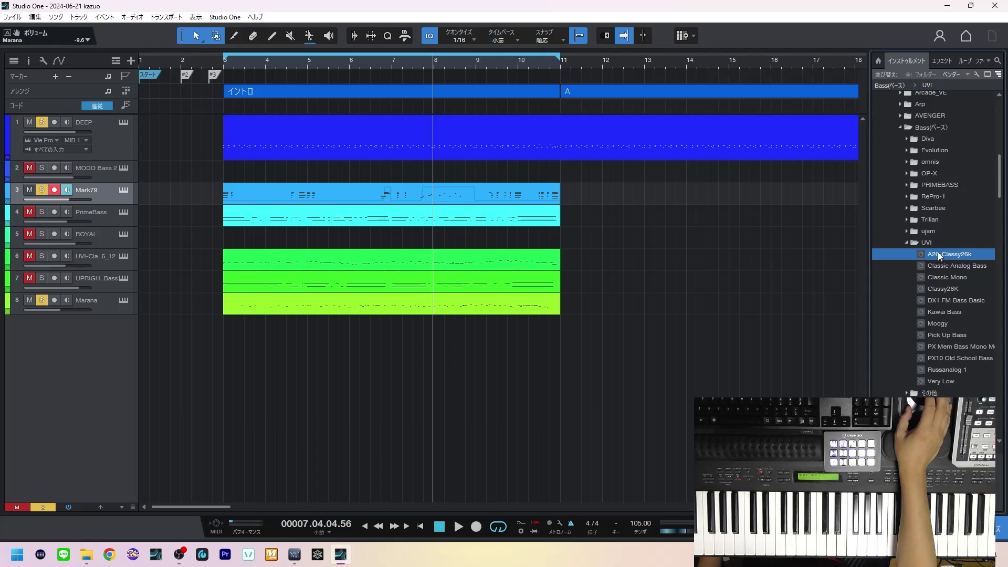
left_click(981, 360)
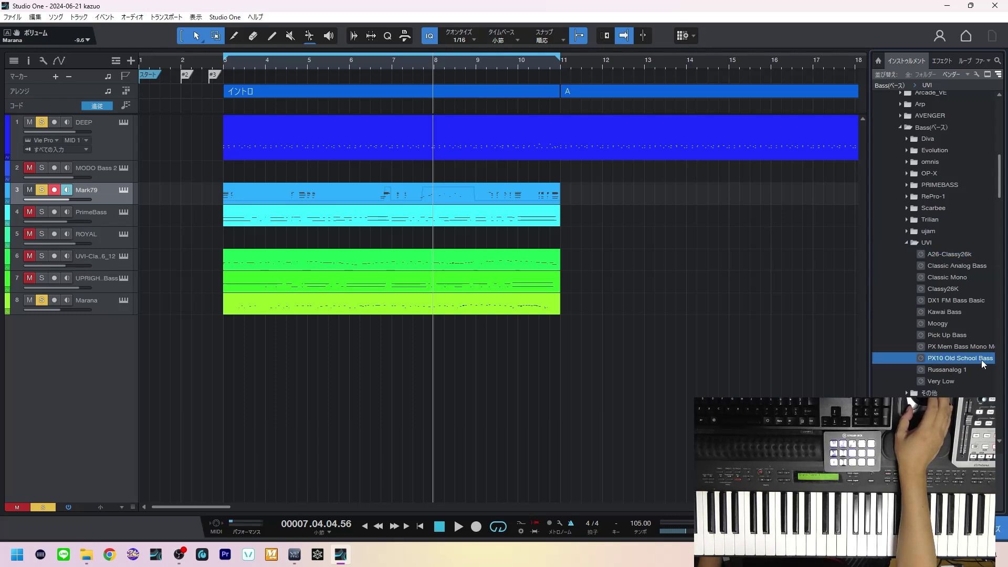
left_click(944, 370)
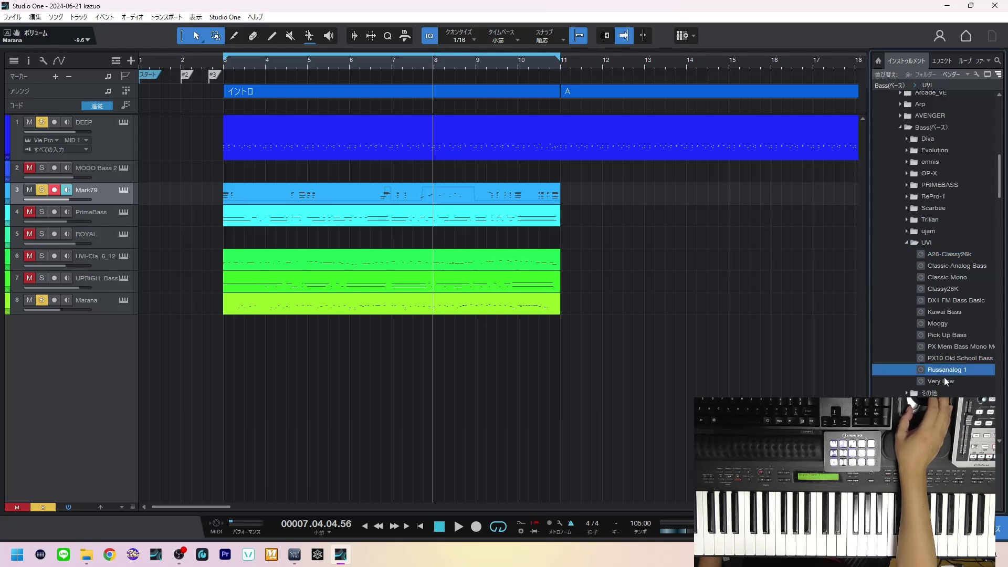
left_click_drag(944, 381, 586, 394)
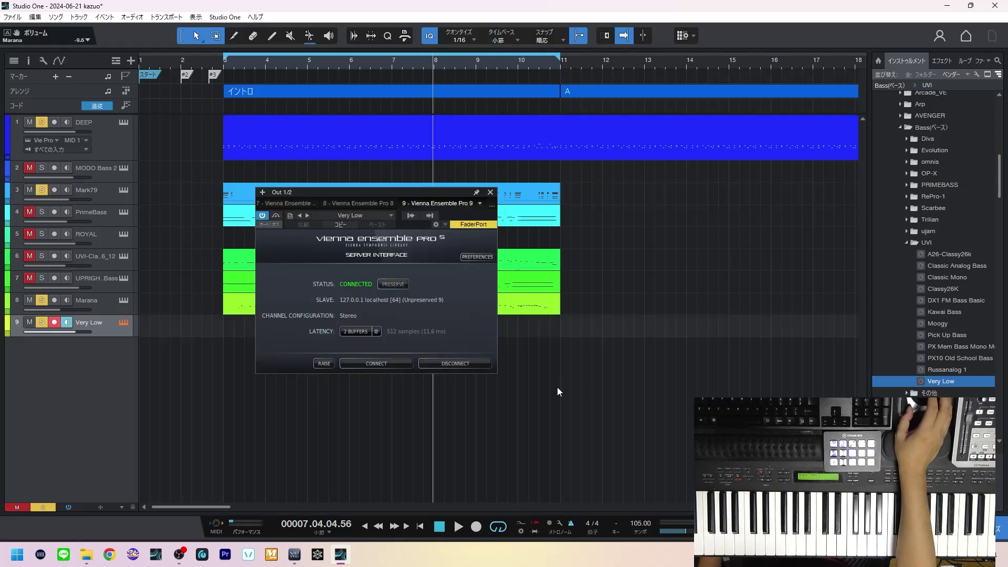
- Show the Very Low patch in the Vienna Ensemble Pro window, audition it, and minimise the window
left_click(324, 363)
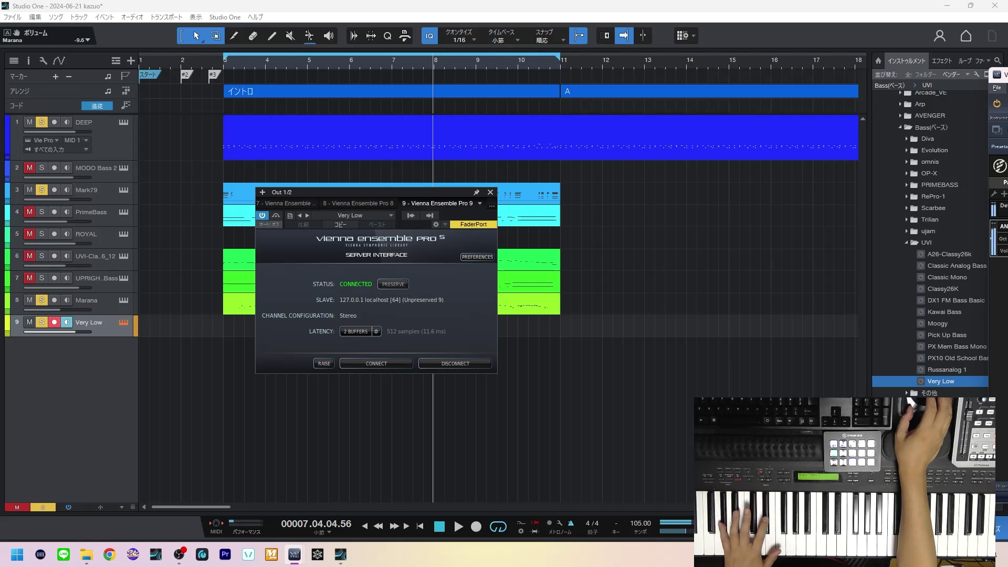
left_click_drag(655, 67, 375, 67)
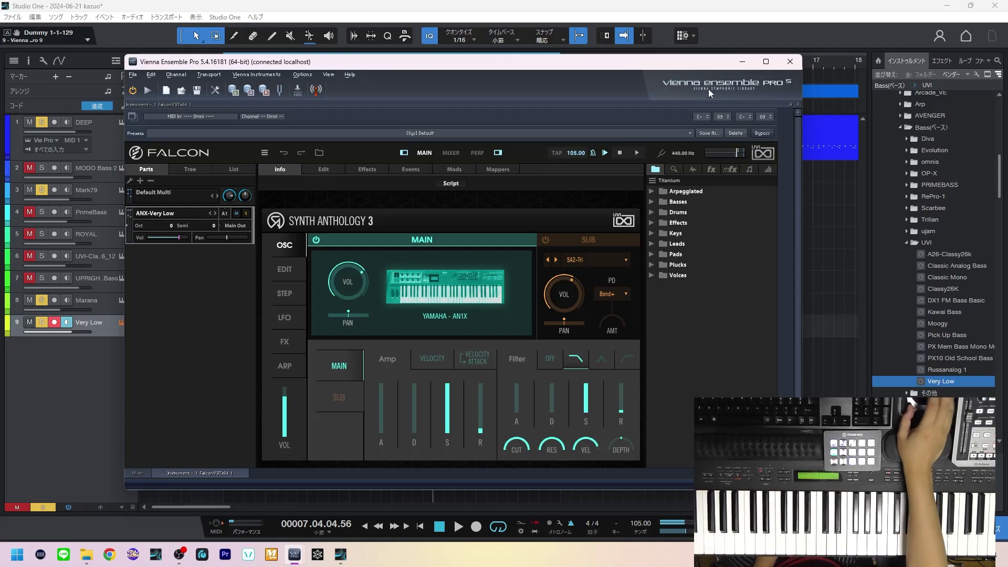
left_click(742, 61)
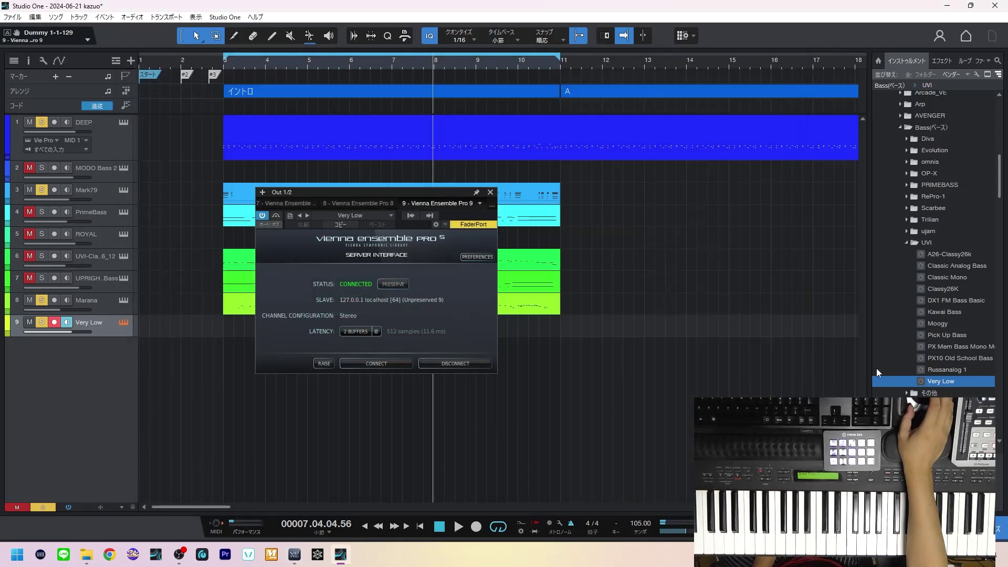
- Load the UVI preset PX10 Old School Bass onto track 9 in place of Very Low, audition it, and close the Vienna Ensemble Pro window
left_click(920, 357)
left_click_drag(919, 357, 102, 324)
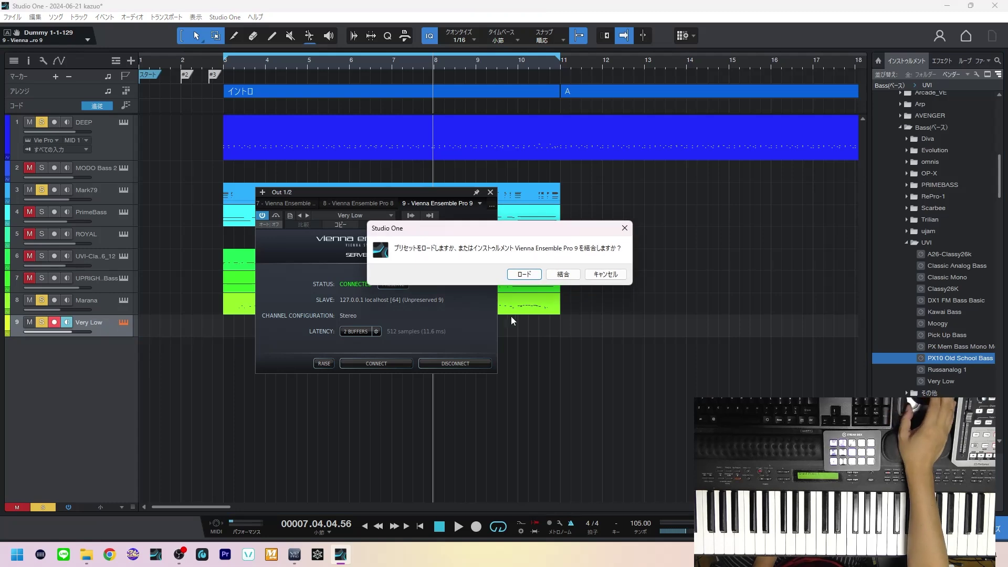
left_click(524, 273)
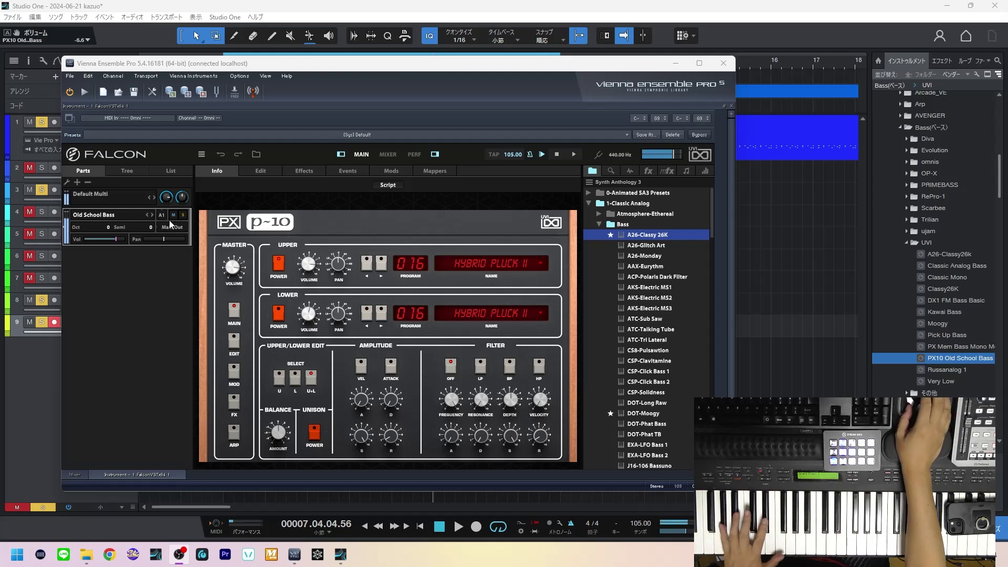
left_click(724, 64)
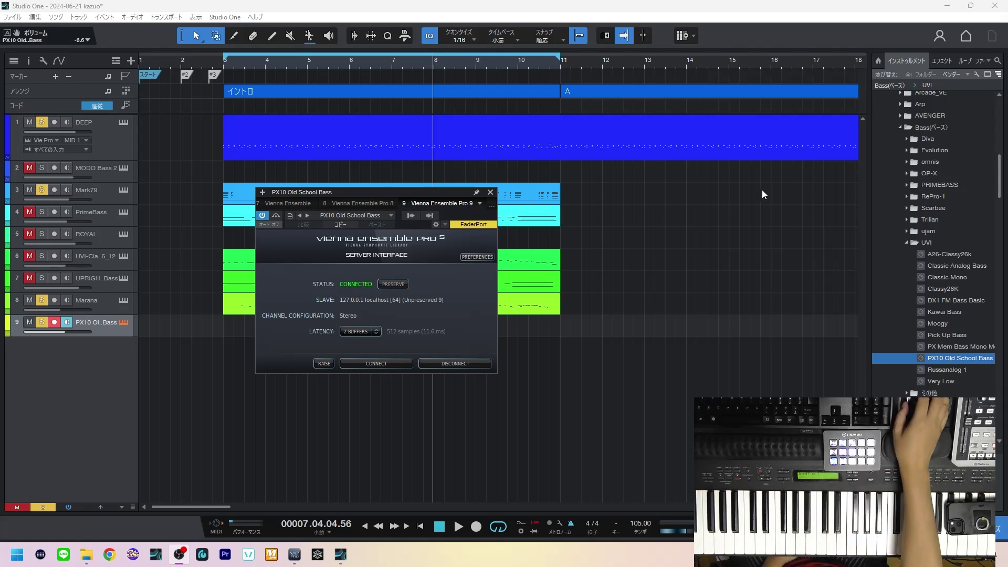
- Look through the Trilian bass presets and add Ac 1 Full Range from the Acc folder as a new instrument track below PX10 Old School Bass
left_click(906, 242)
left_click(905, 220)
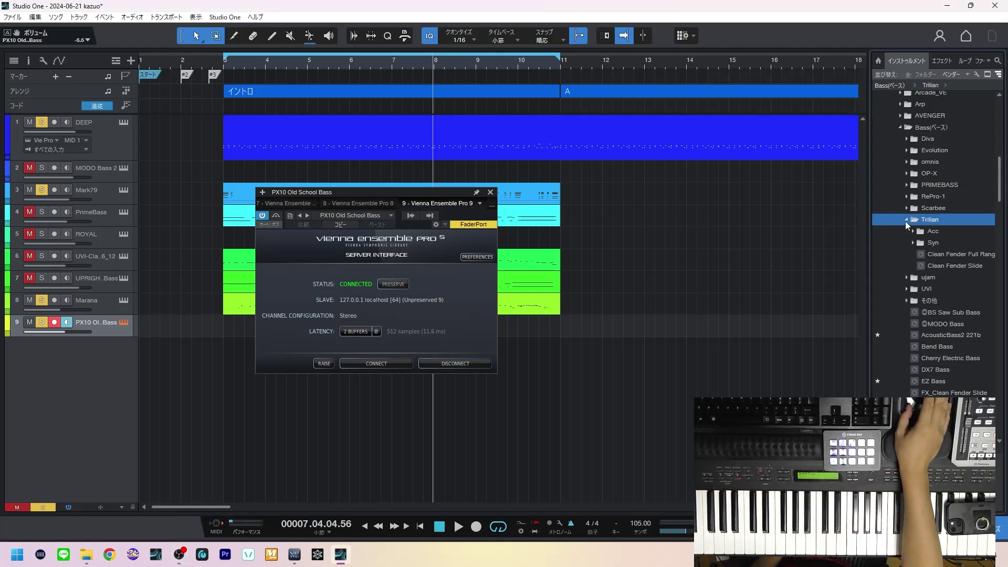
left_click(912, 242)
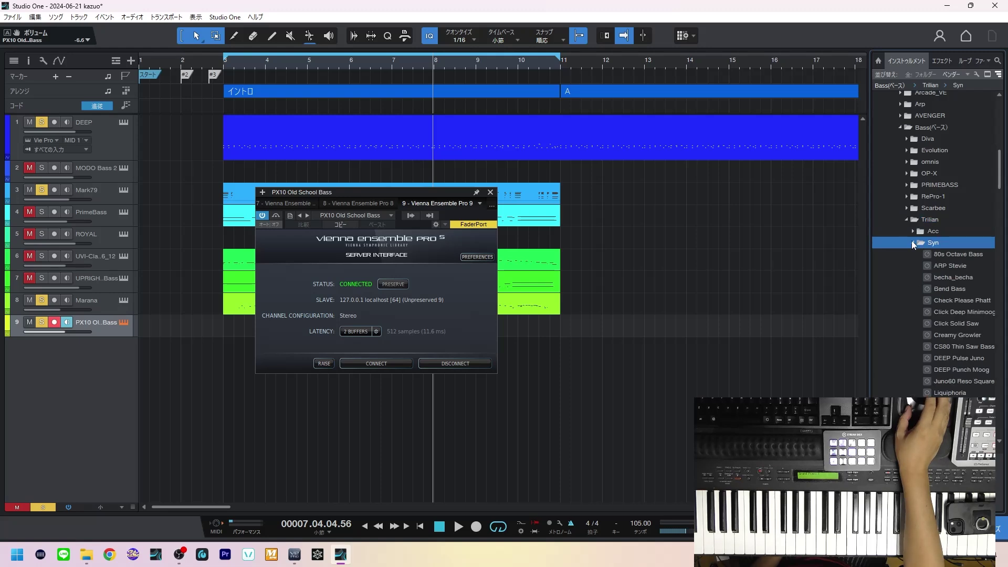
left_click(912, 244)
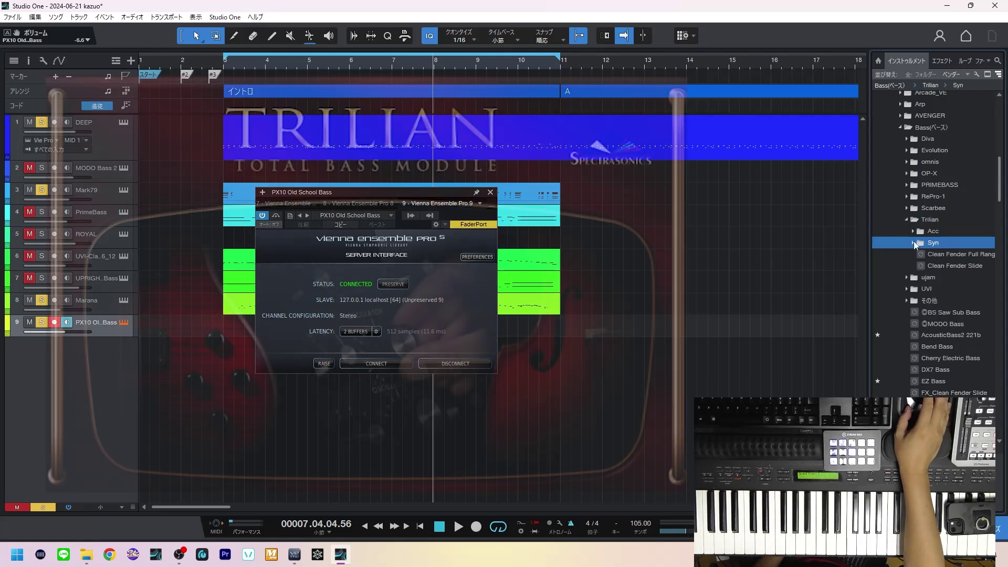
left_click(914, 231)
left_click_drag(923, 244, 758, 346)
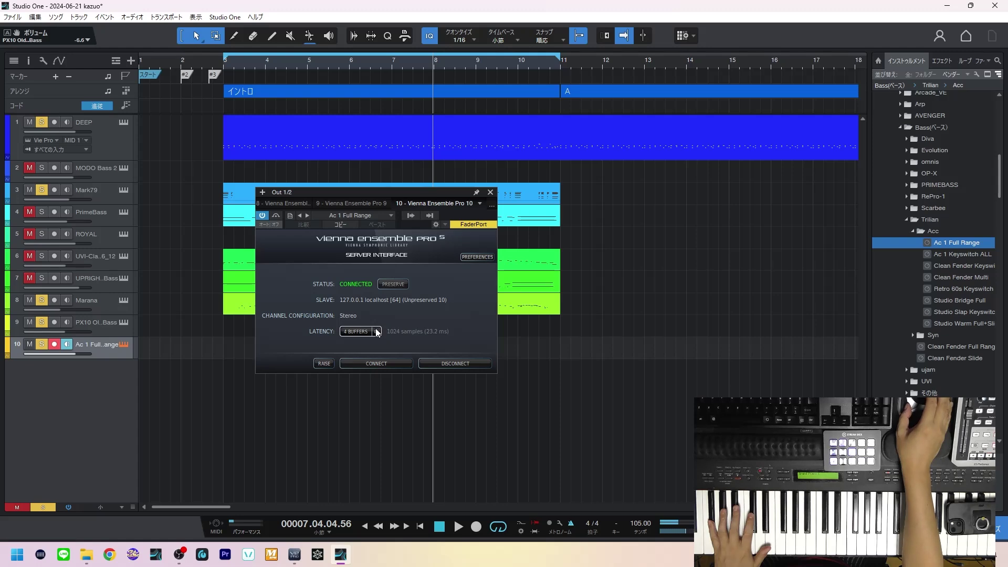
- Switch to the Vienna Ensemble Pro window, dismiss the Trilian splash screen, and audition the Ac 1 Full Range patch
key("alt+Tab")
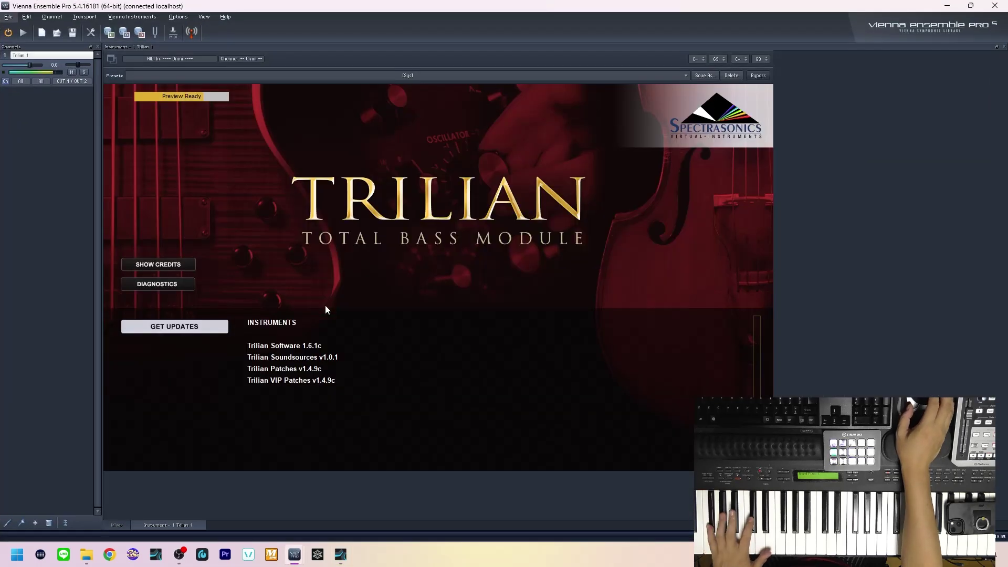
left_click(352, 267)
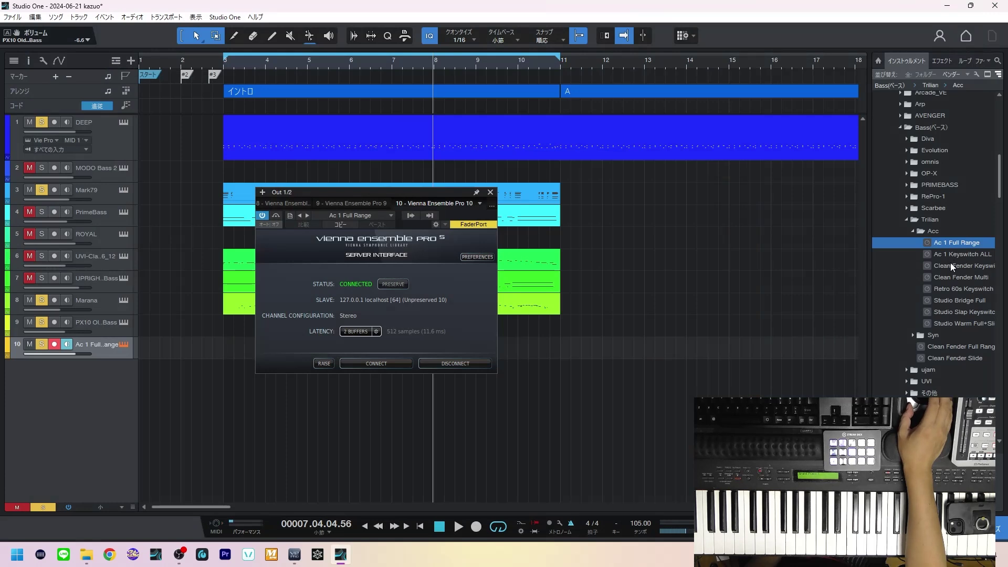
- Load the Trilian preset Clean Fender Keyswitch onto track 10 in place of Ac 1 Full Range, audition it, and close the Vienna Ensemble Pro window
left_click_drag(949, 262, 112, 349)
key("Return")
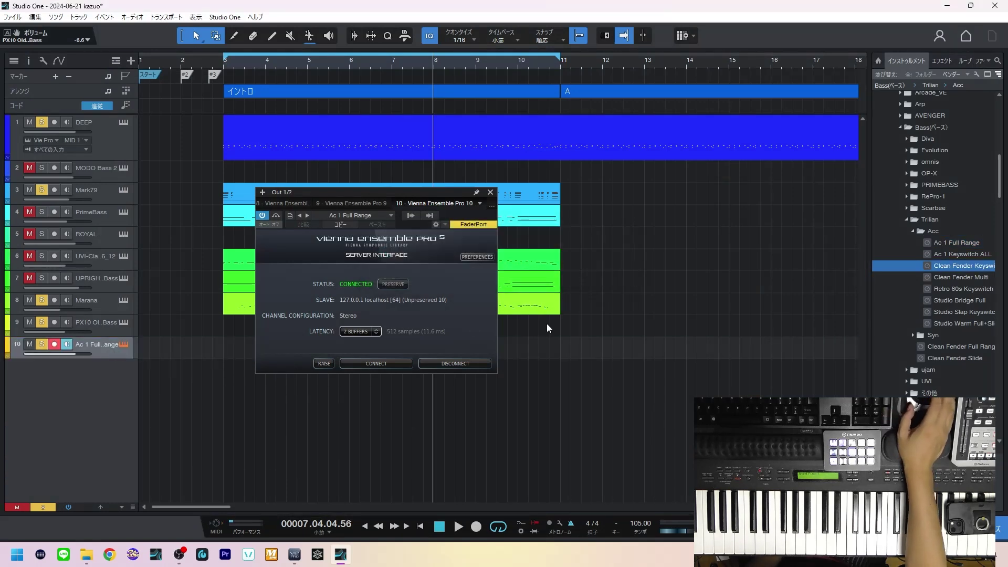
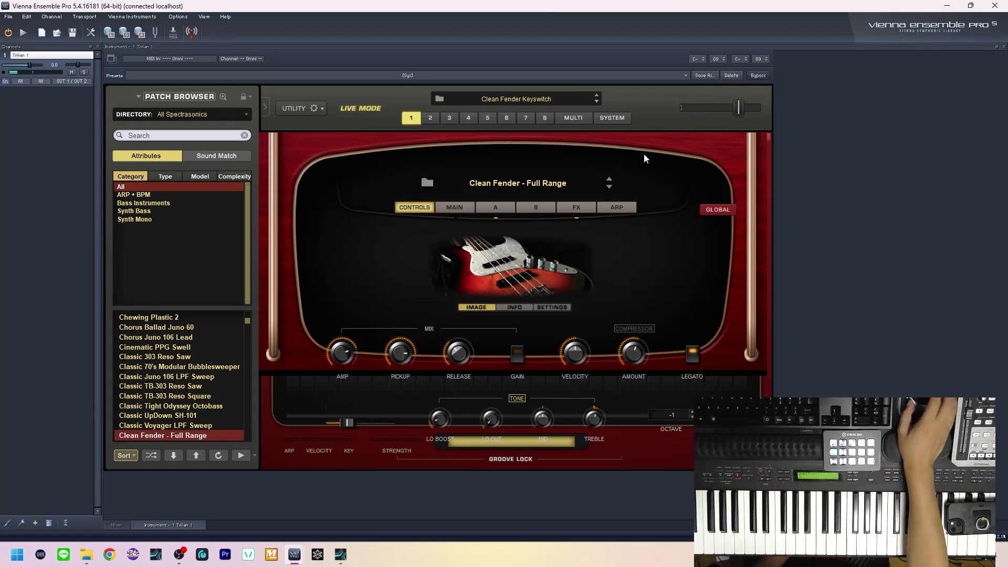
left_click(994, 6)
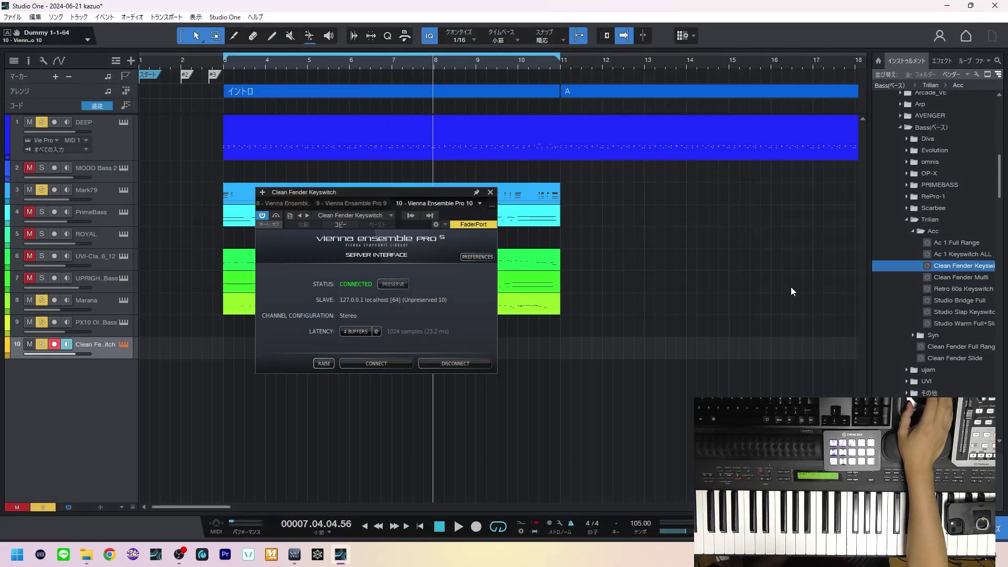